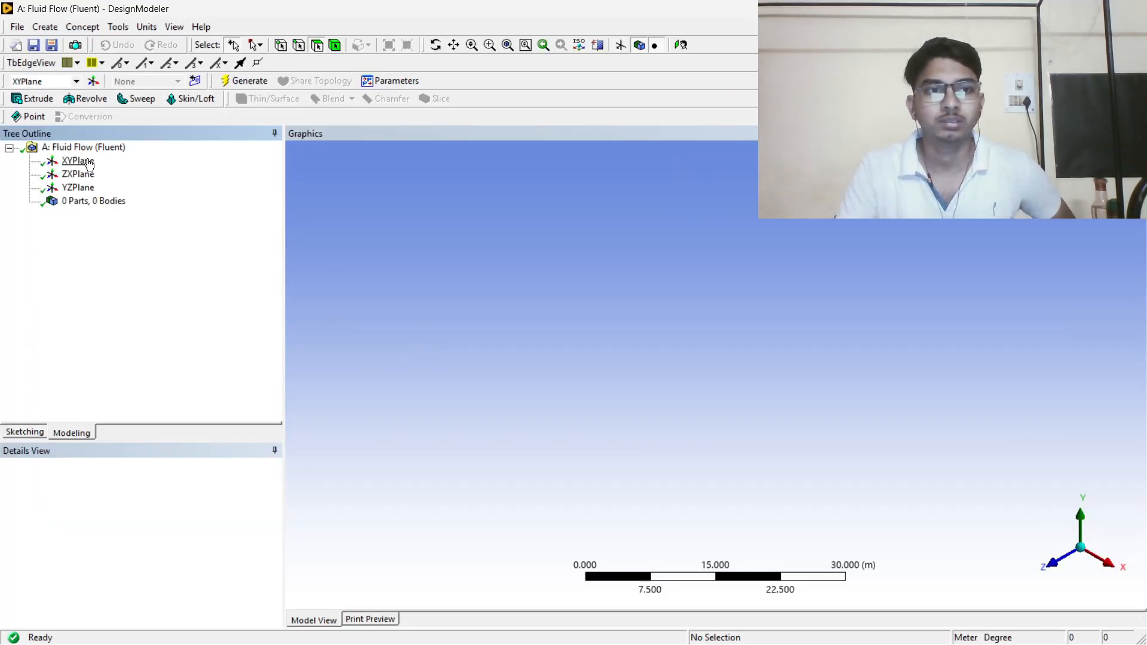
Sketch a rectangle about 1.34 m wide and 1.02 m high on the XYPlane, with its first corner at the origin.
click(78, 161)
click(621, 45)
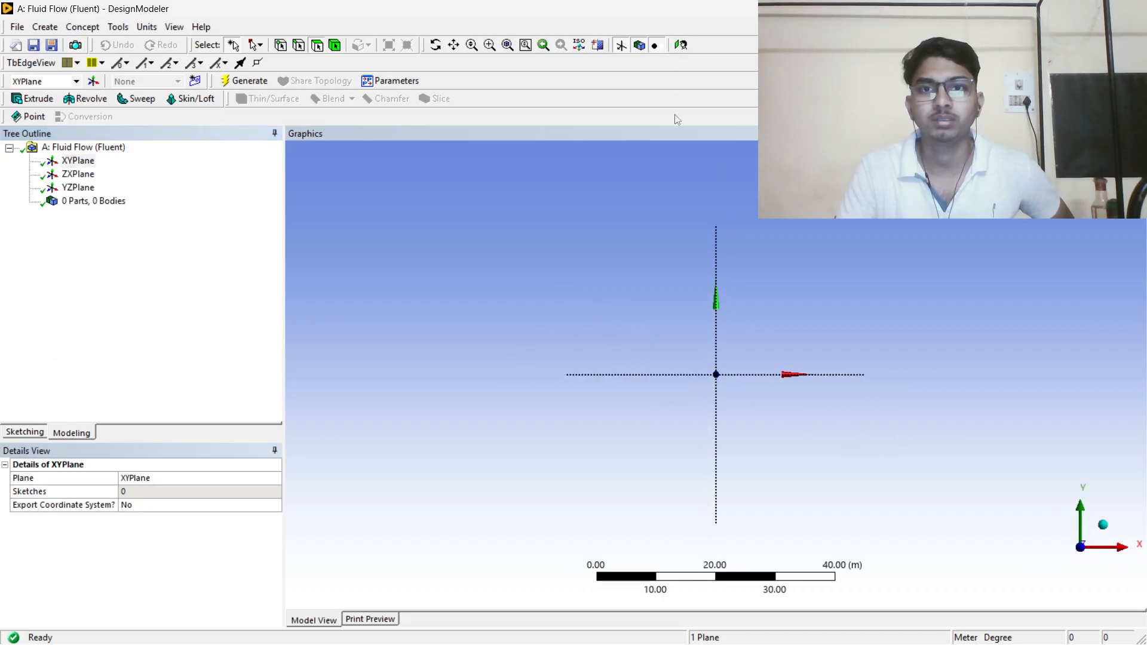
scroll(699, 358, up, 8)
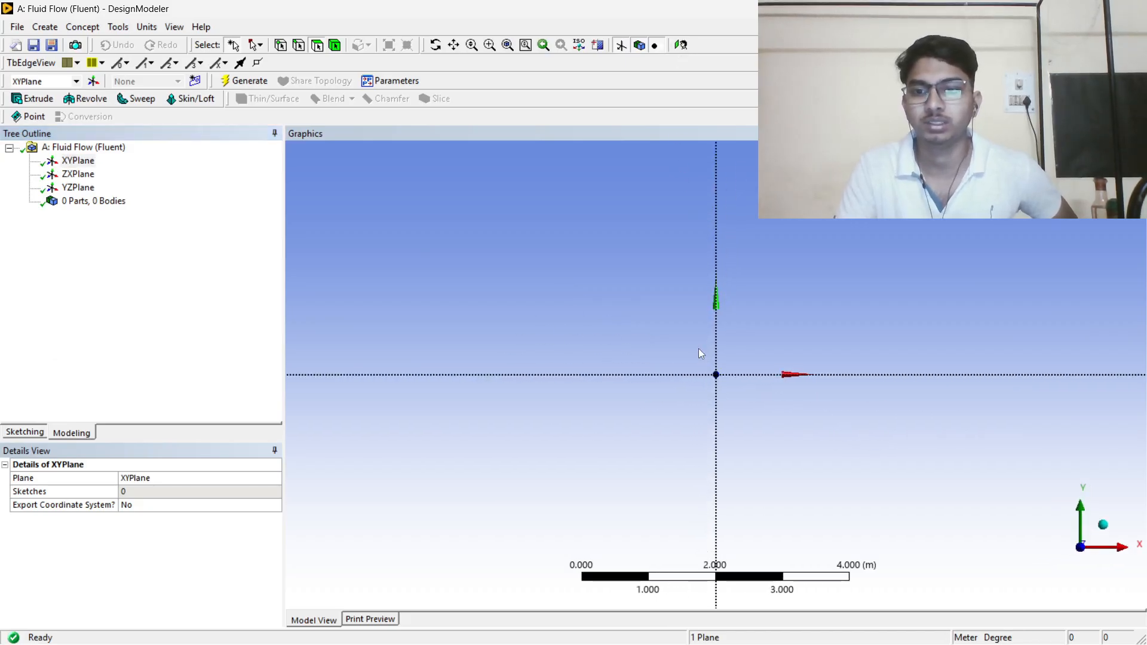
scroll(699, 350, up, 5)
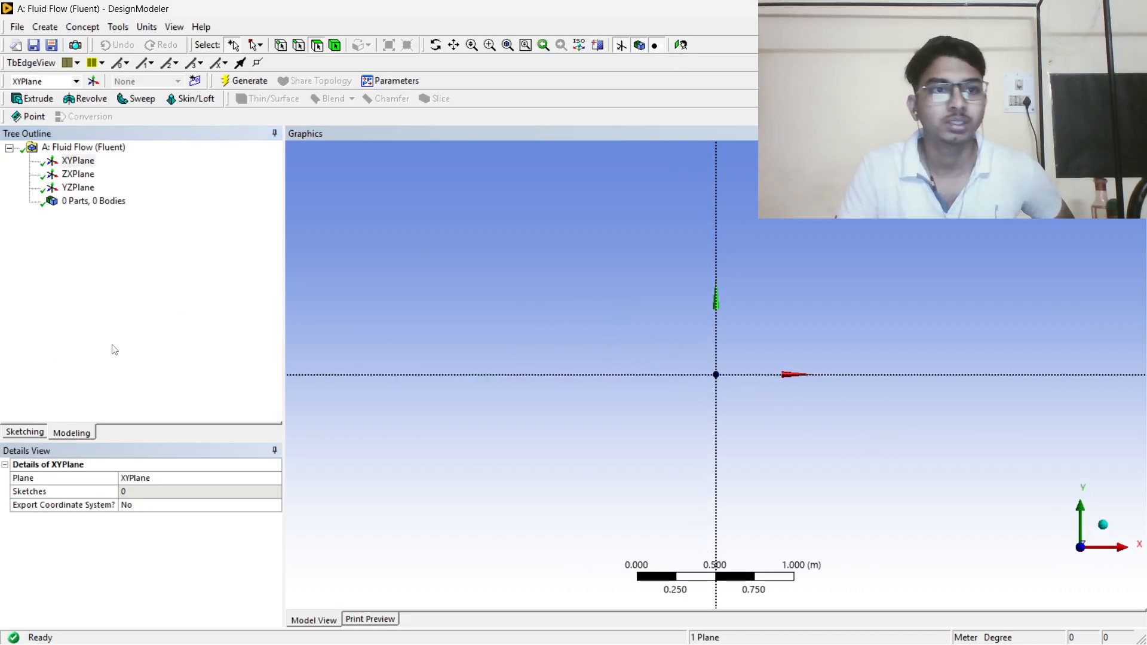
click(31, 432)
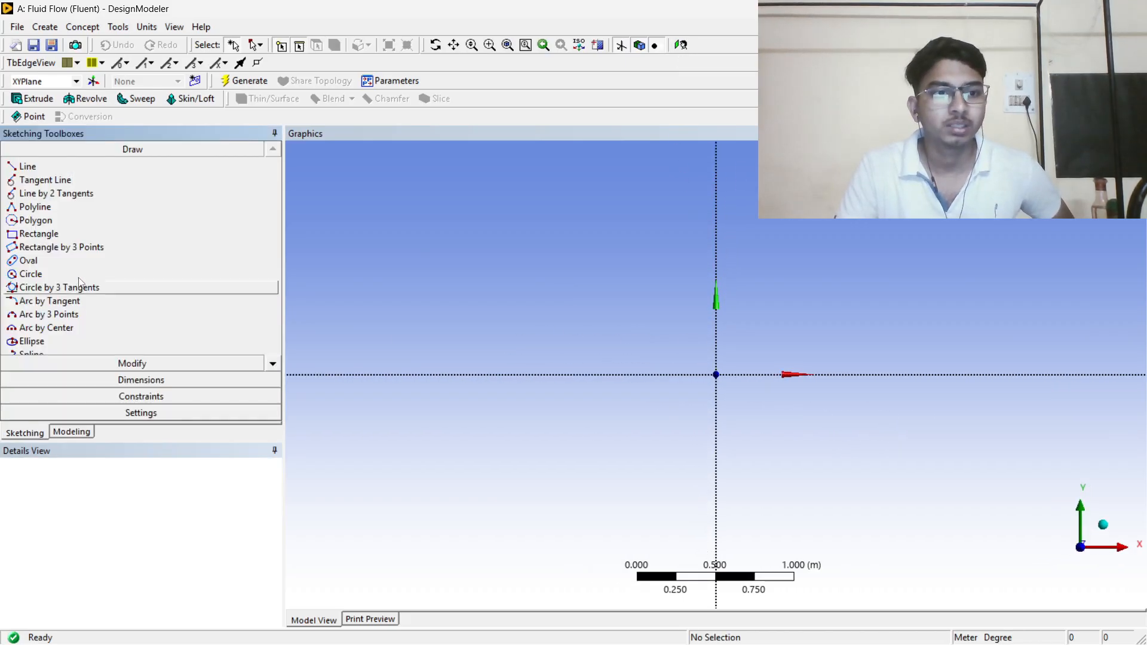
click(84, 234)
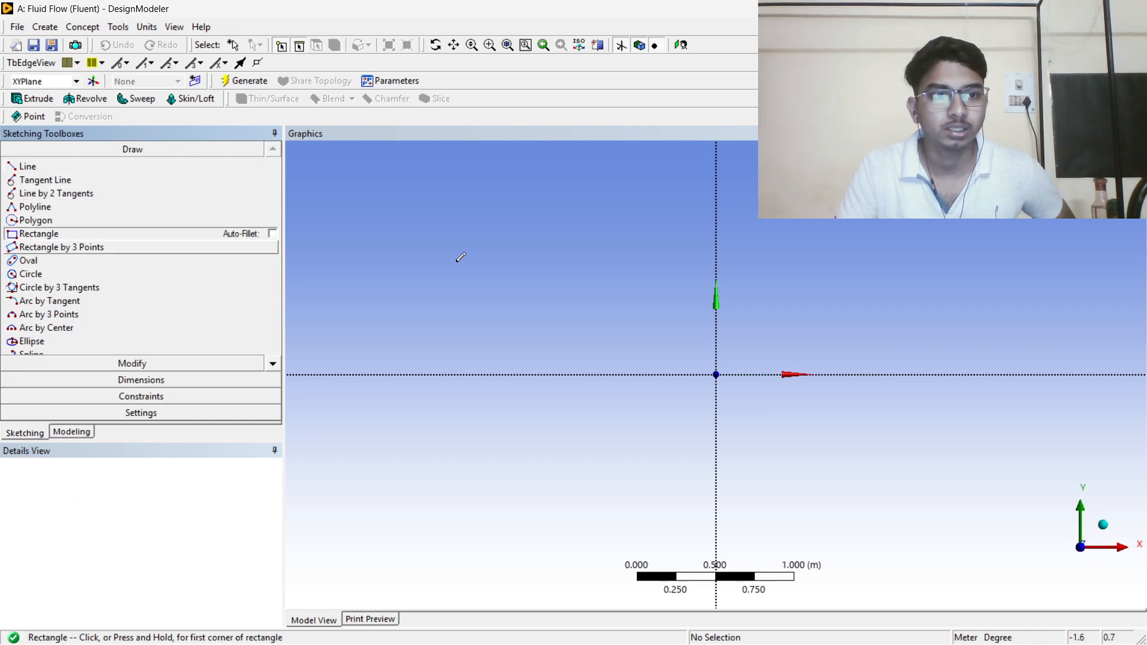
click(717, 375)
click(926, 214)
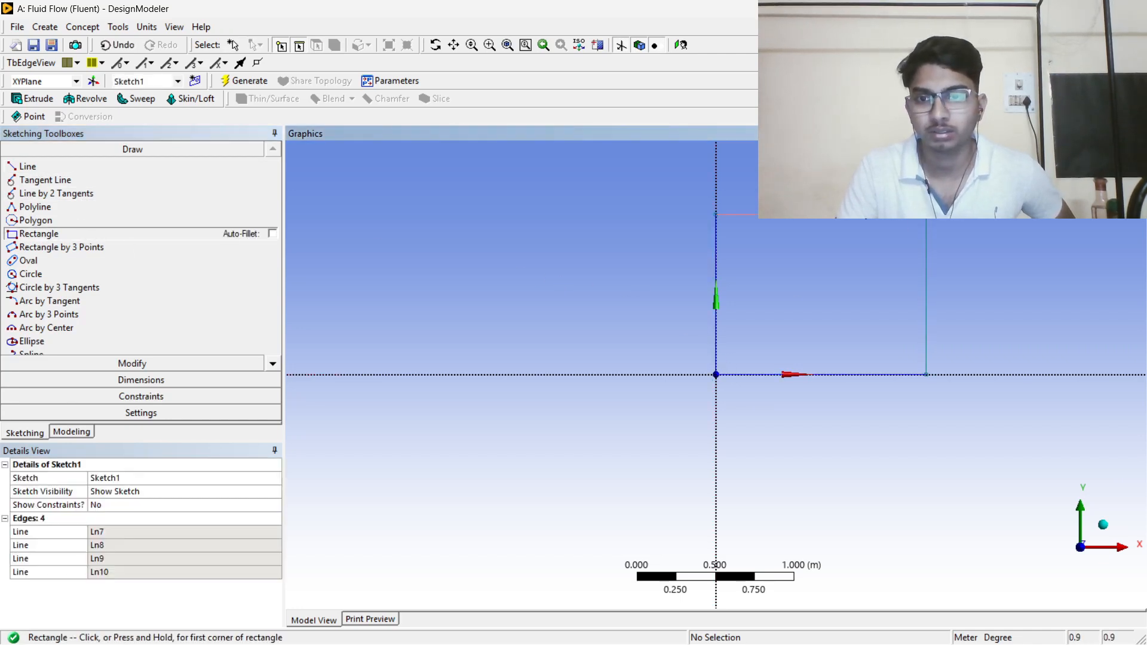
Add general dimensions to the rectangle's upper horizontal edge and to its vertical edge away from the origin.
click(116, 378)
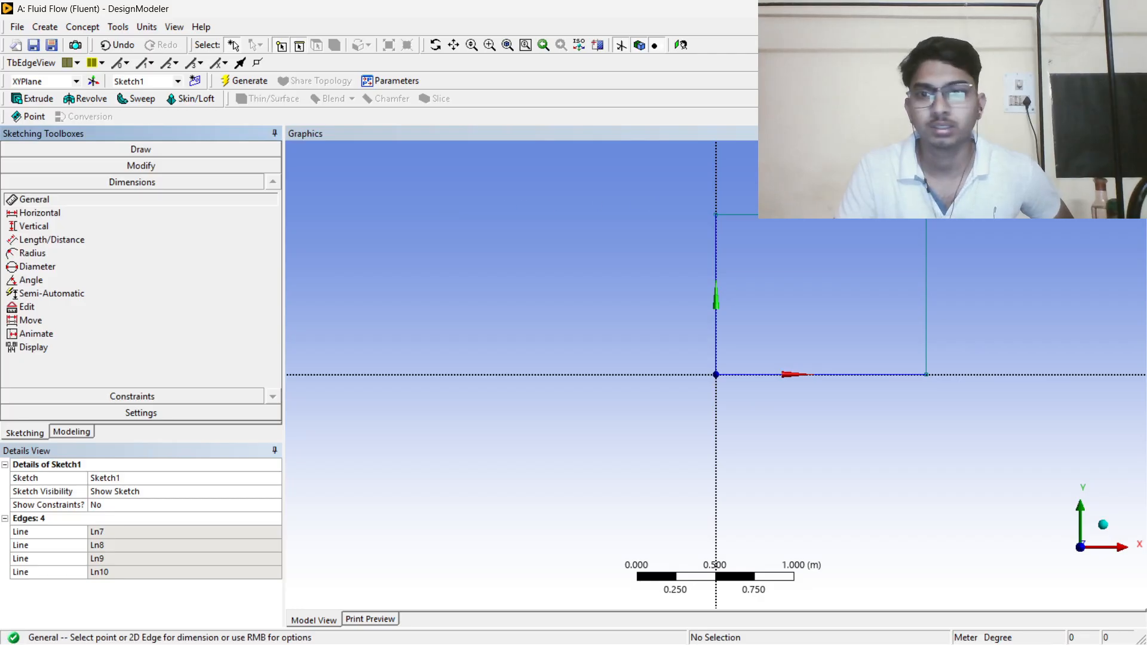
click(788, 214)
click(800, 180)
click(926, 264)
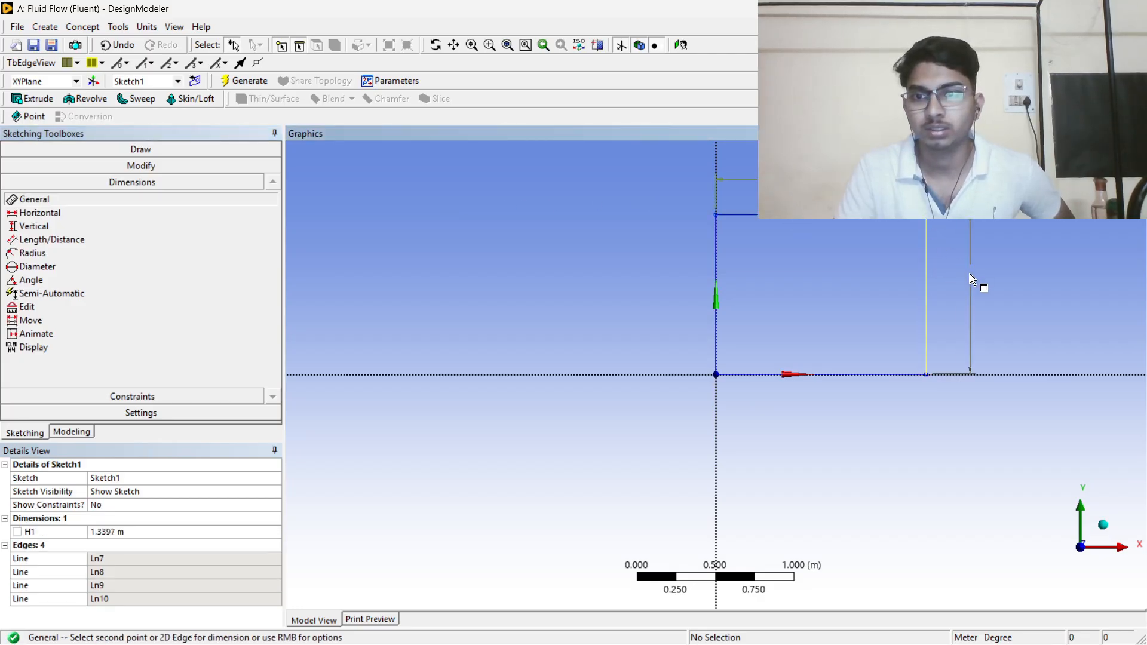
click(971, 279)
Set the rectangle's horizontal dimension H1 and vertical dimension V2 to 1 m each and generate the model.
click(169, 532)
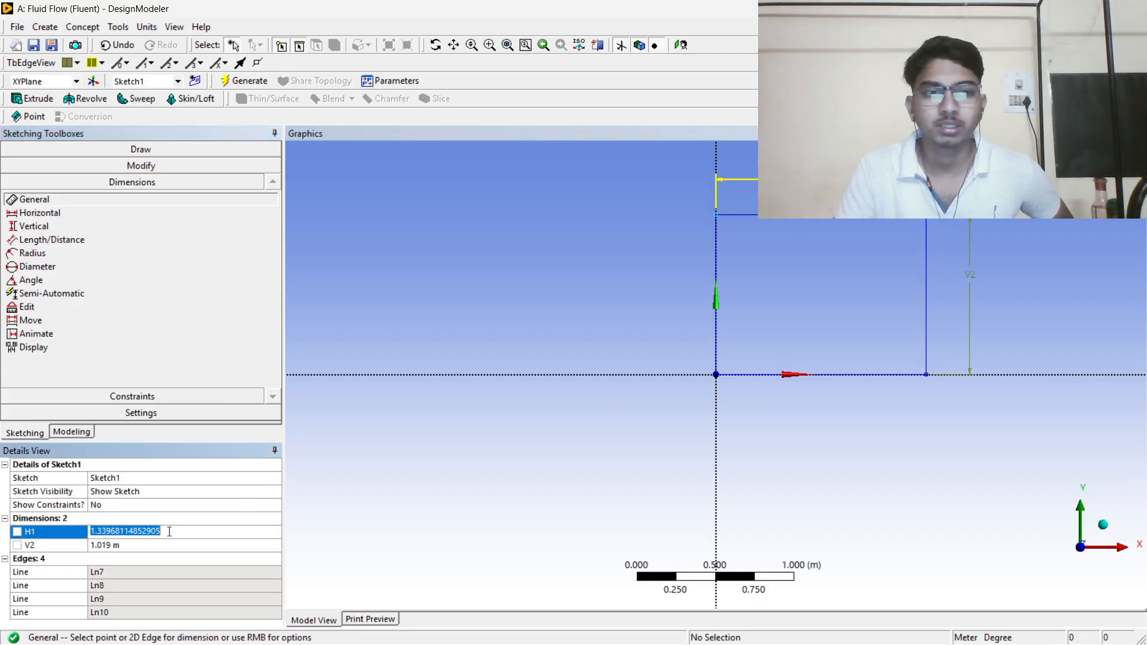
text(1)
key(Return)
click(169, 544)
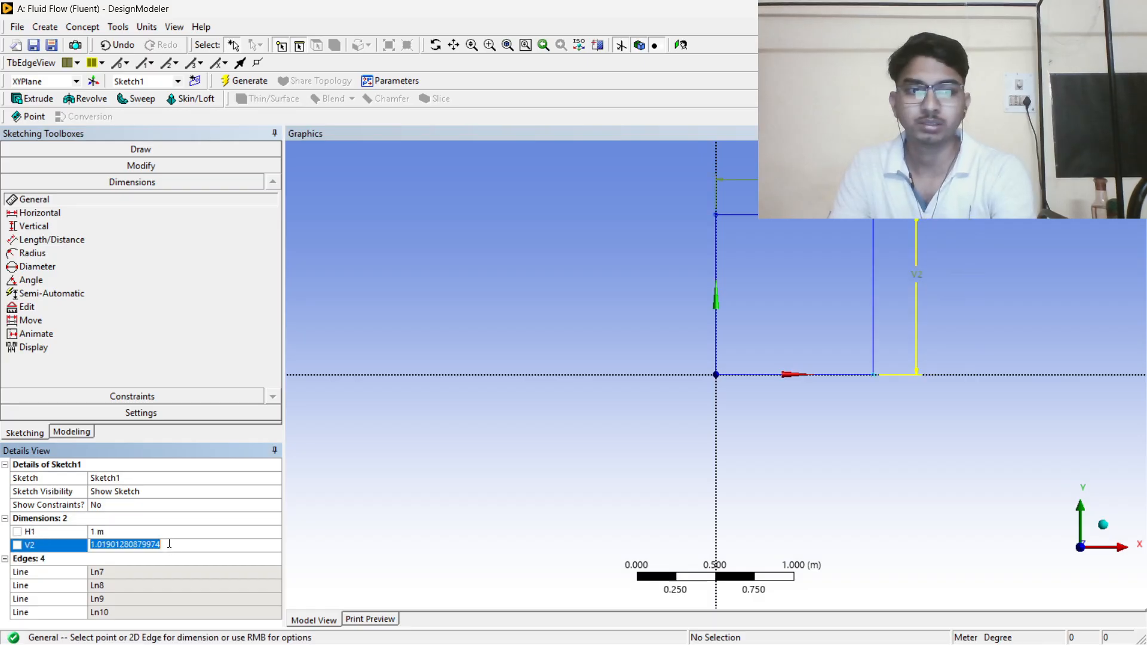
text(1)
key(Return)
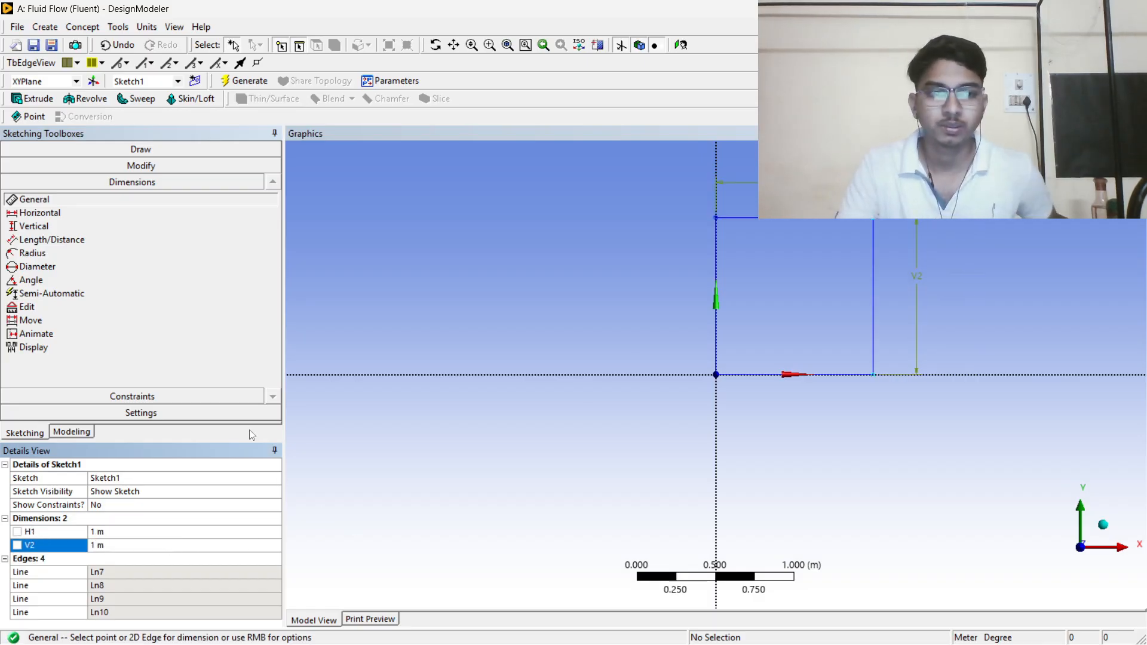
click(244, 81)
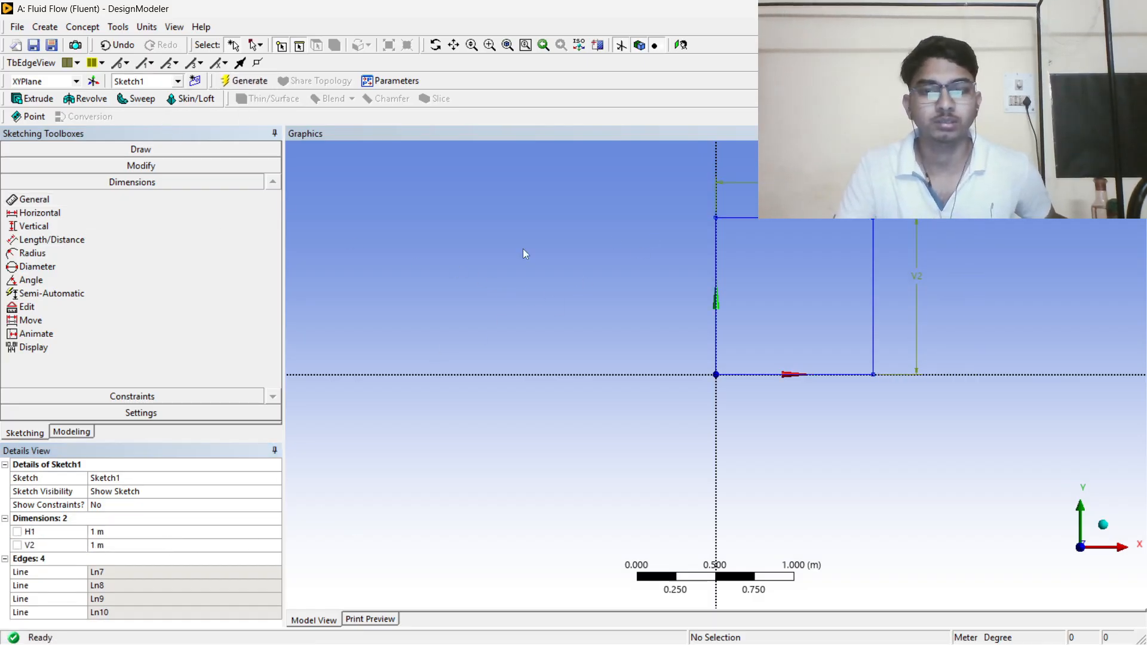
Create a surface from the square sketch with Surfaces From Sketches and generate it.
click(78, 29)
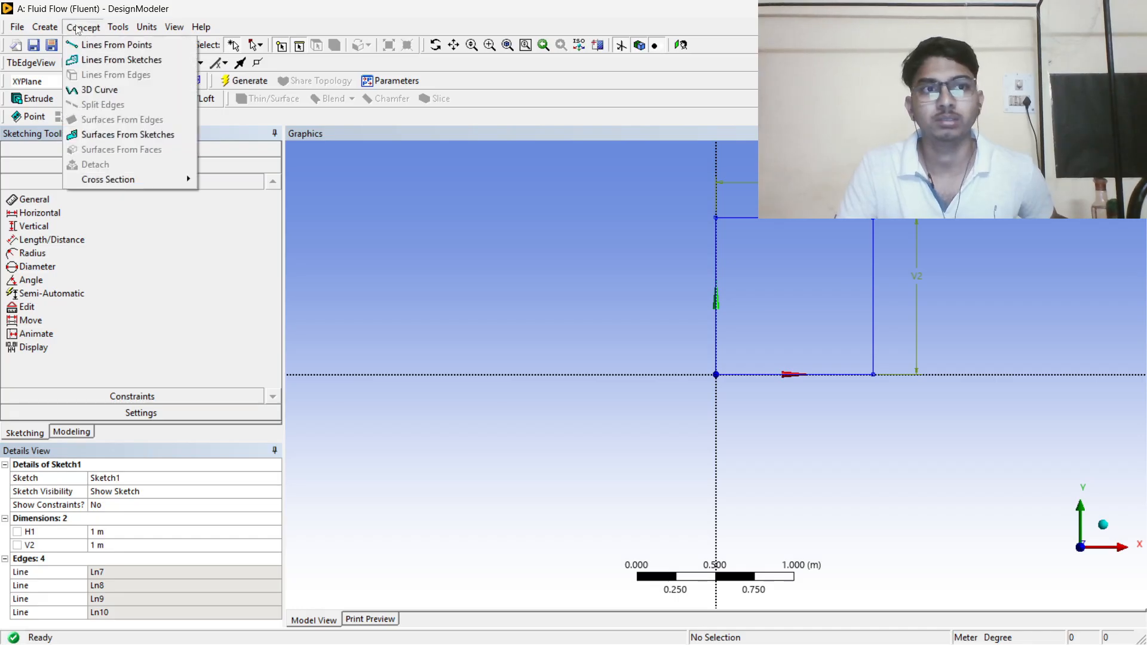
click(126, 135)
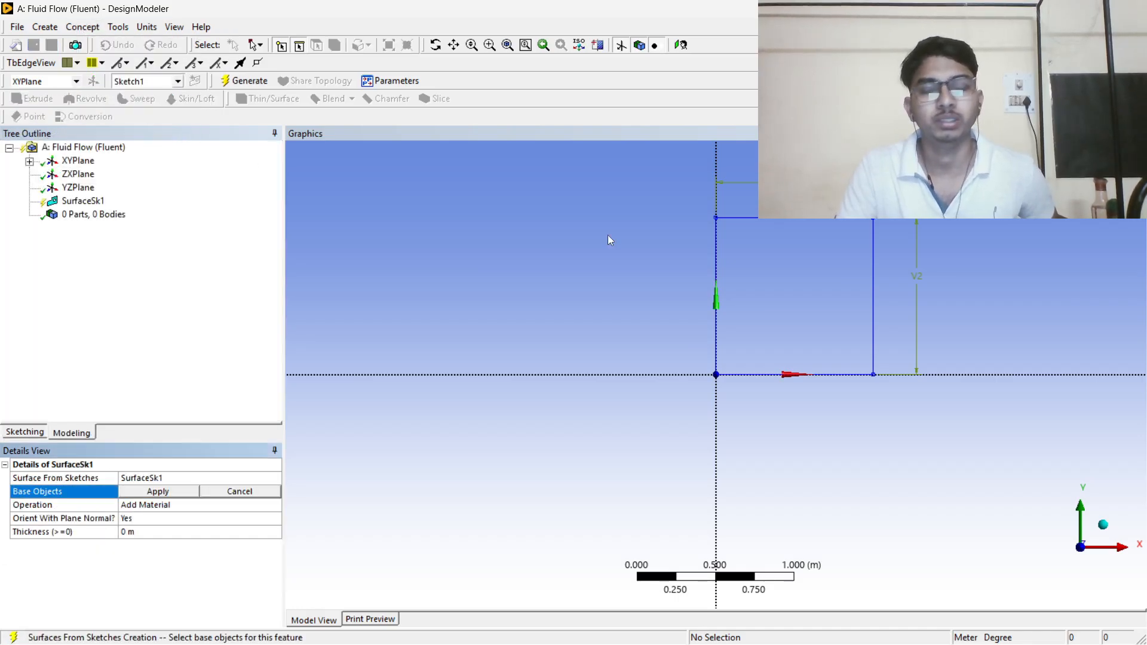
mouse_move(714, 249)
mouse_down()
mouse_move(823, 226)
mouse_move(873, 315)
mouse_up()
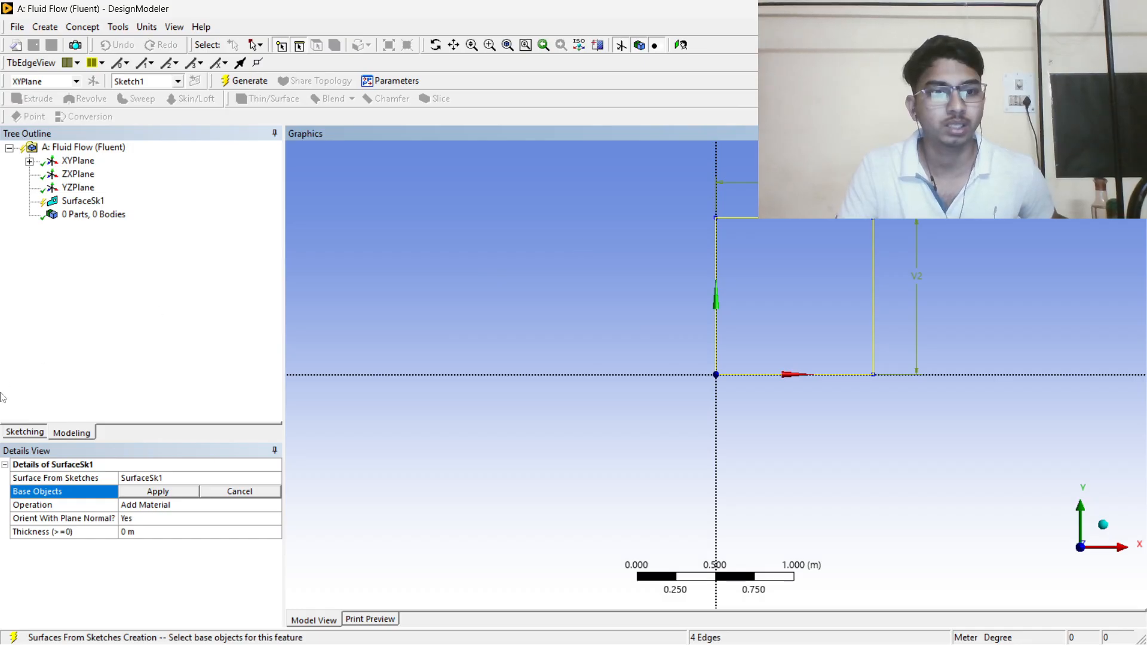
click(139, 491)
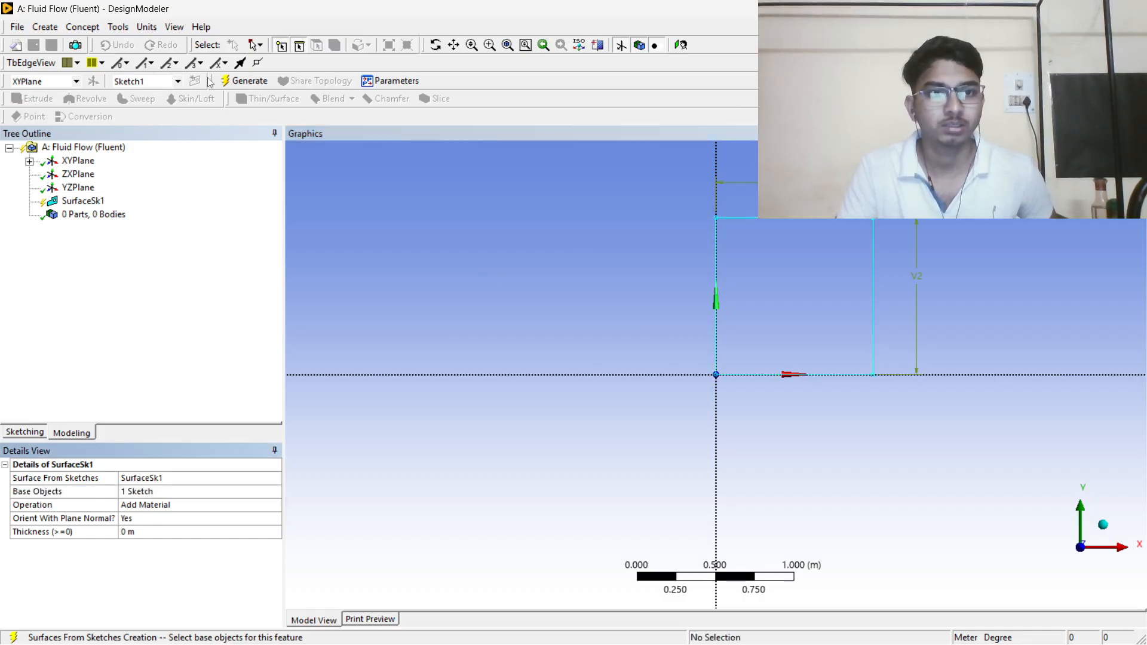
click(233, 84)
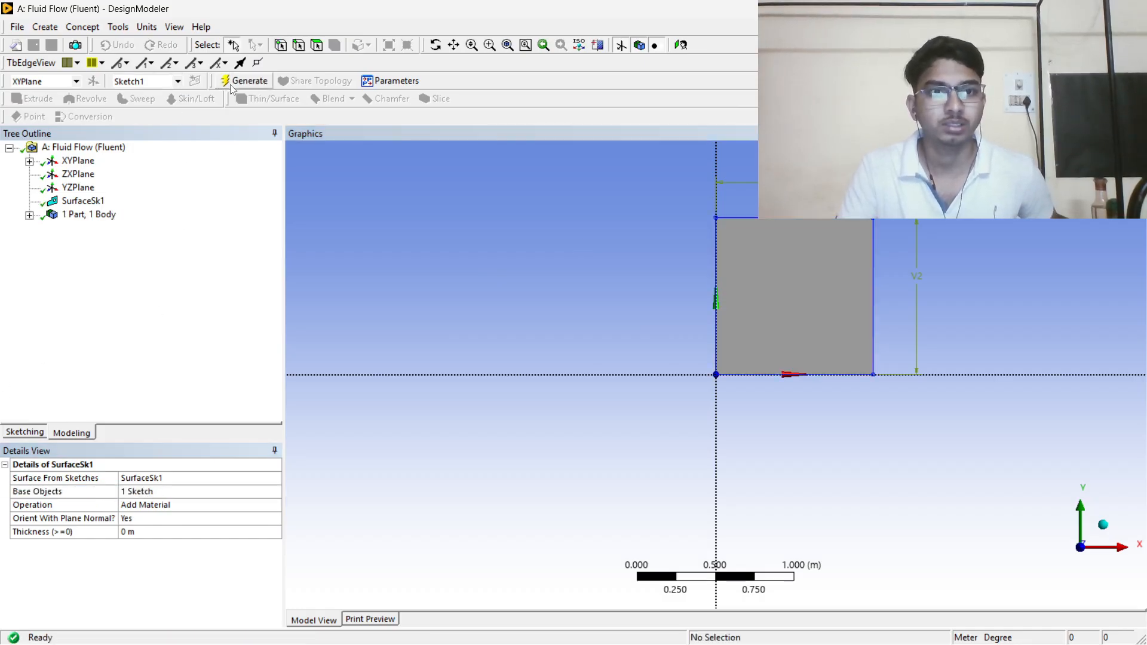
Create a named selection called "fluid" from the square face and generate it.
click(767, 283)
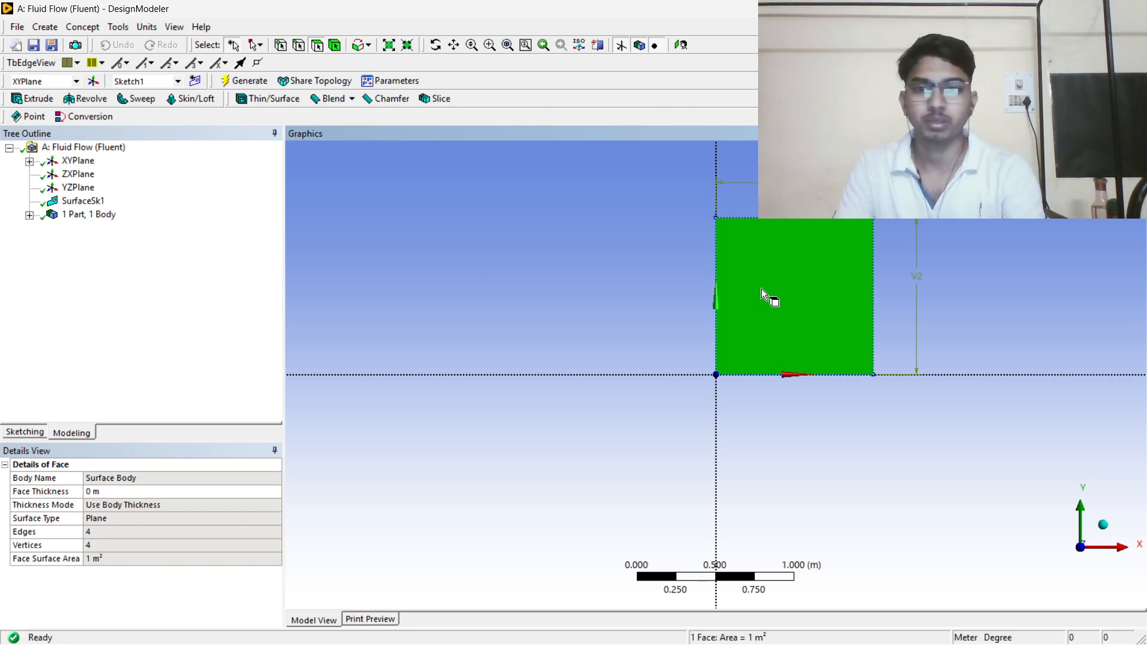
right_click(780, 282)
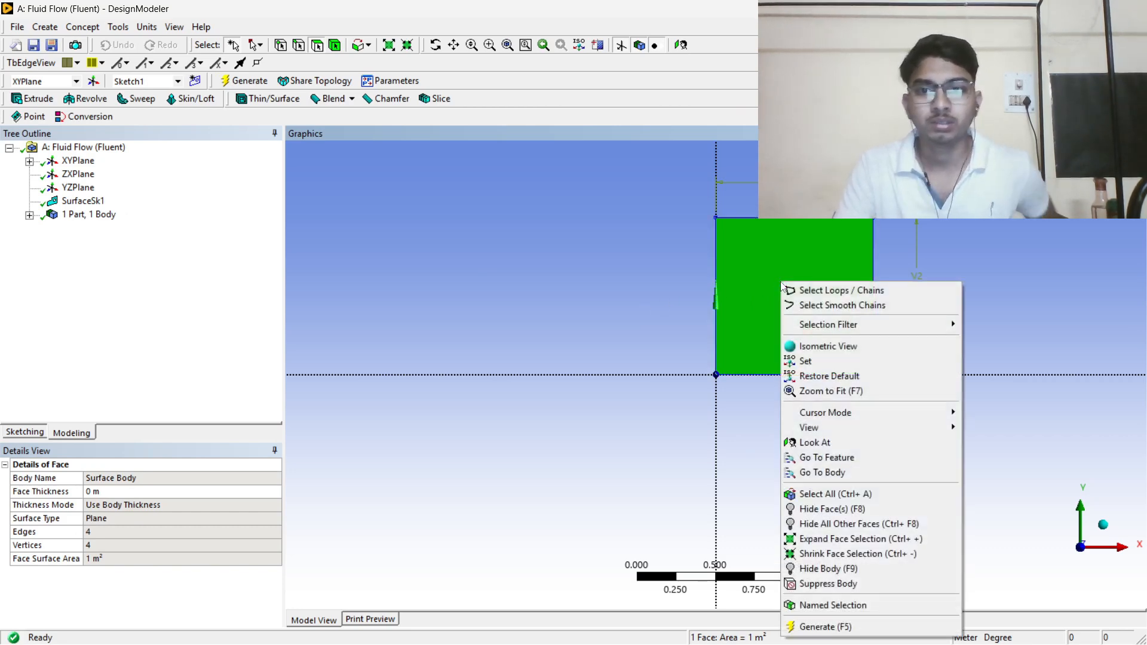
click(870, 605)
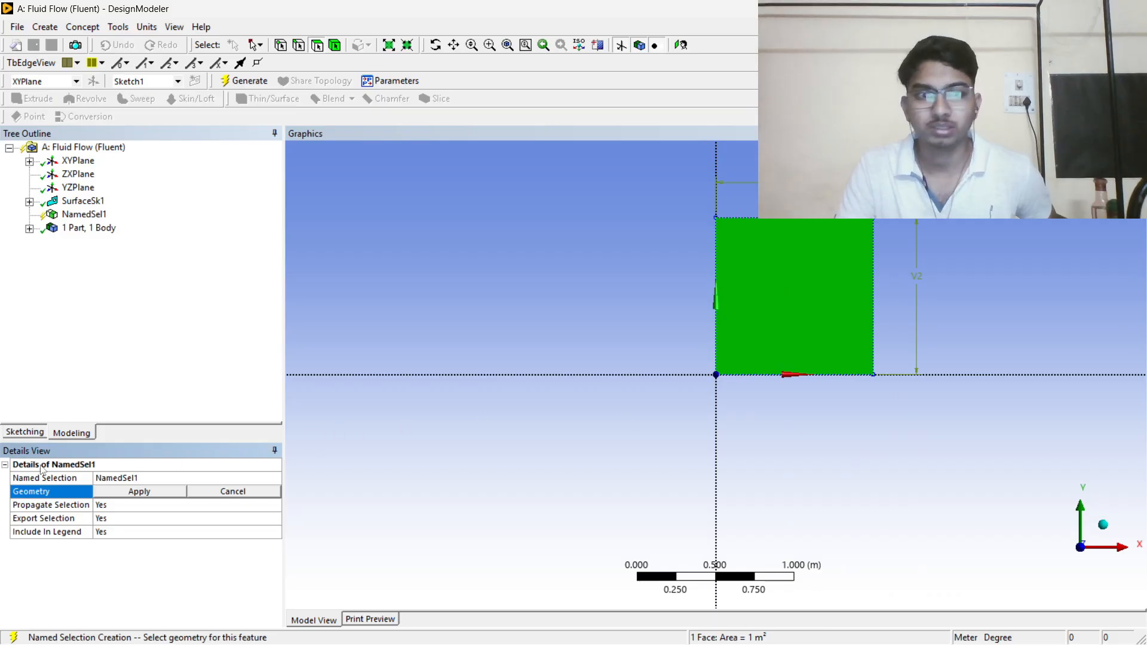
click(122, 492)
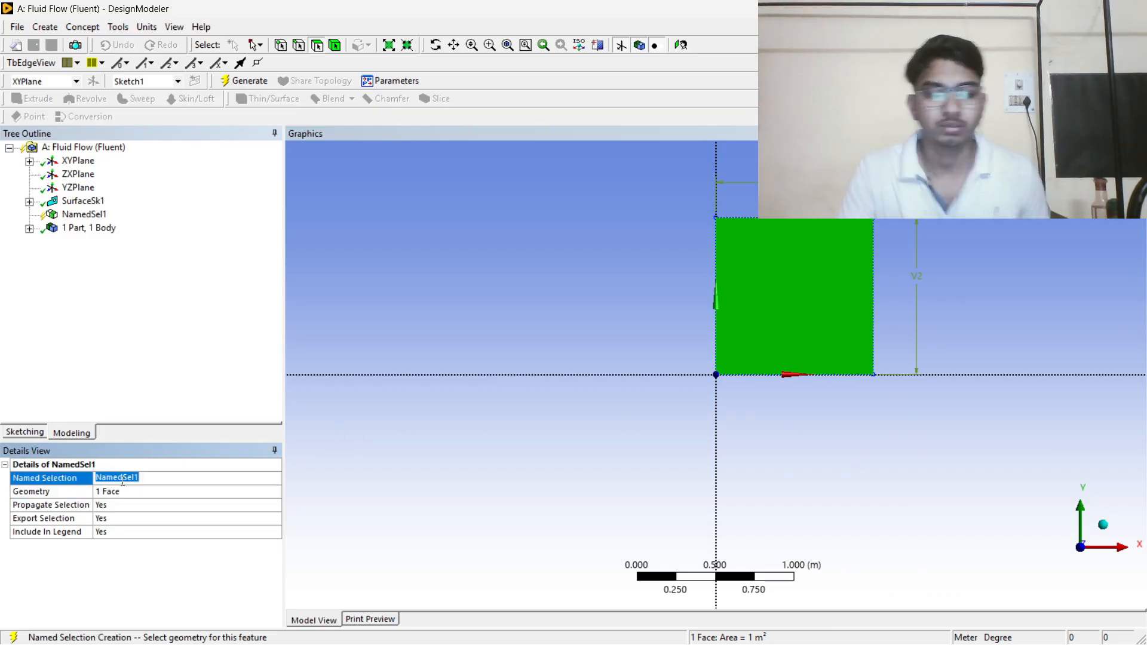
text(fluid)
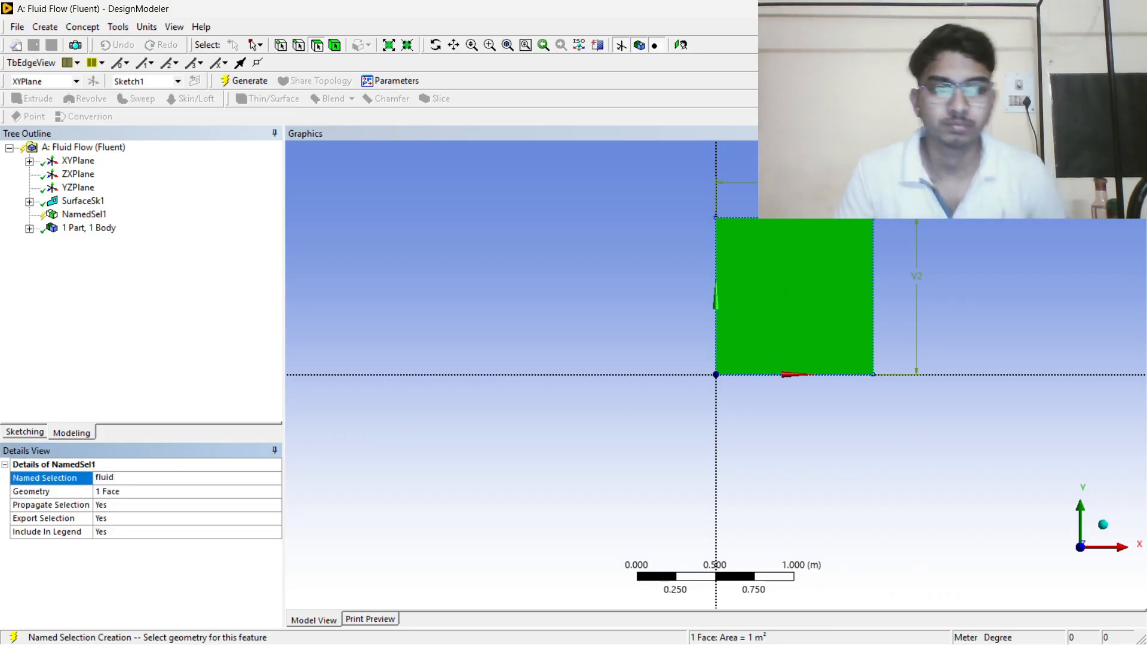
click(244, 80)
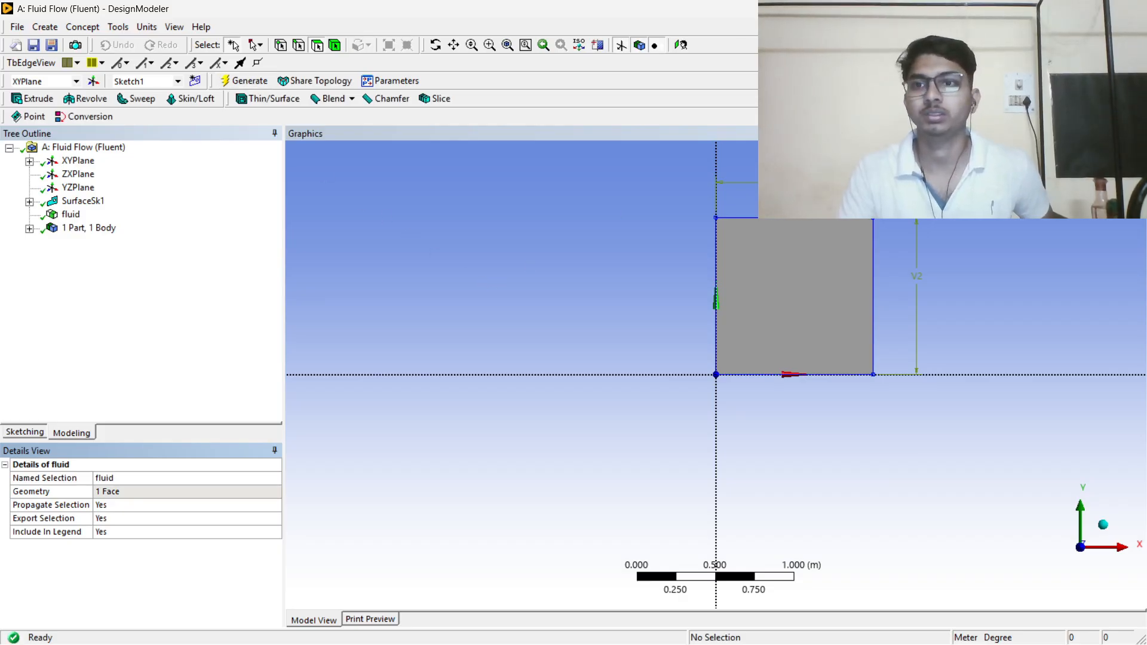
Close DesignModeler and open the Mesh component of the Fluid Flow (Fluent) system in the Meshing application.
click(1133, 8)
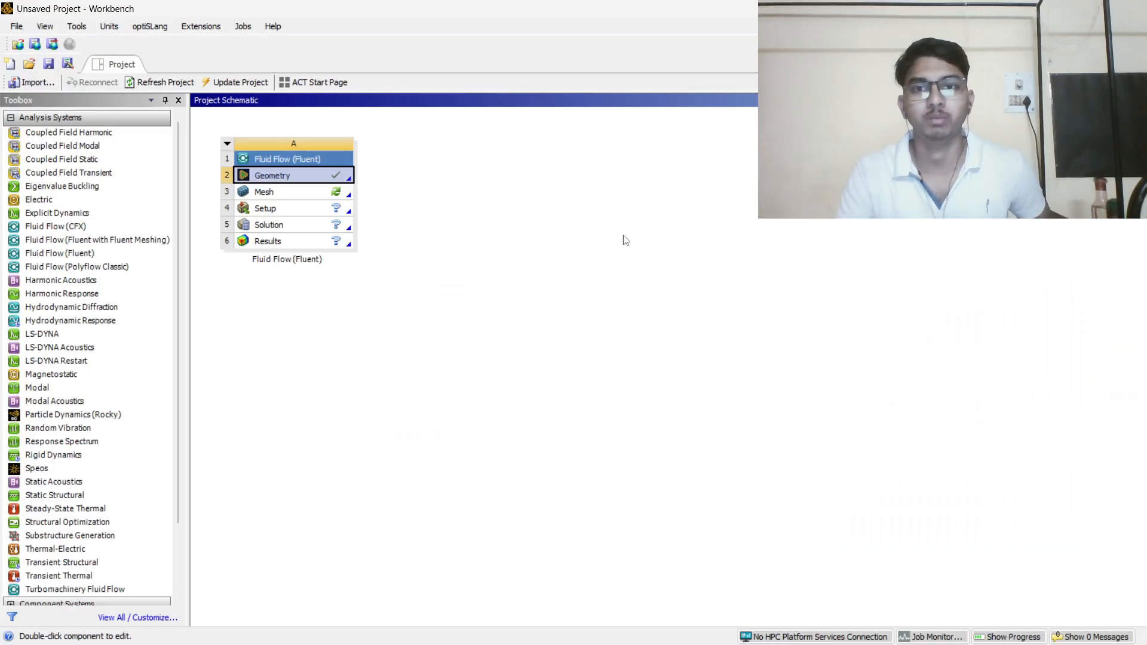
double_click(319, 192)
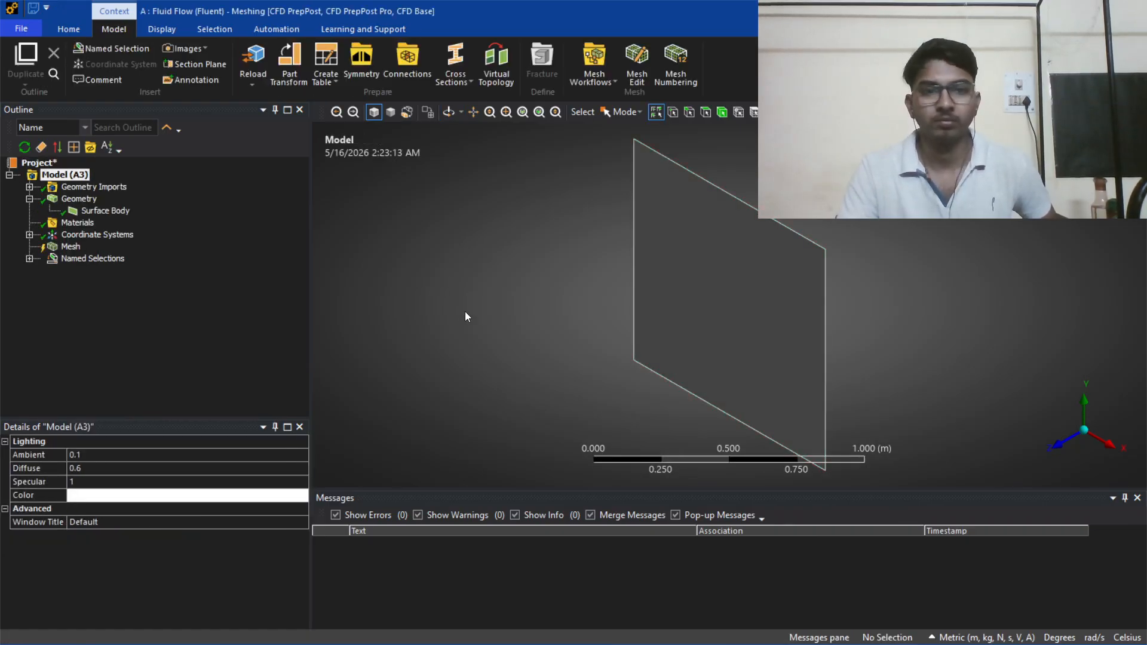
click(1054, 446)
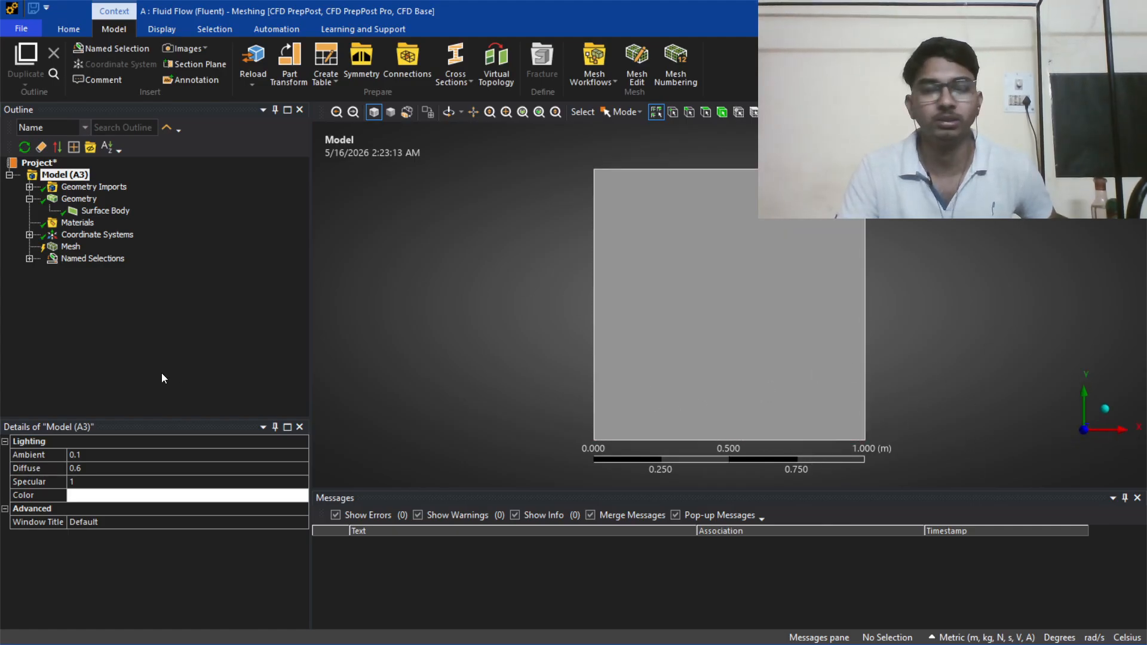
Set the mesh element size to 0.01 m and generate the mesh.
click(70, 247)
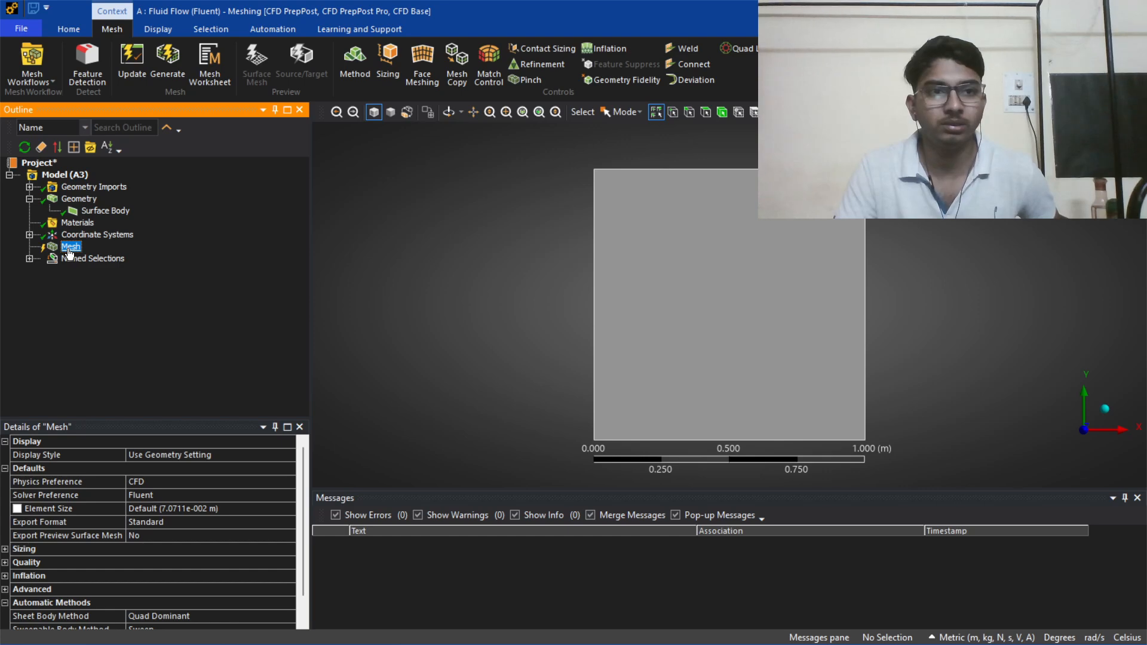
click(173, 506)
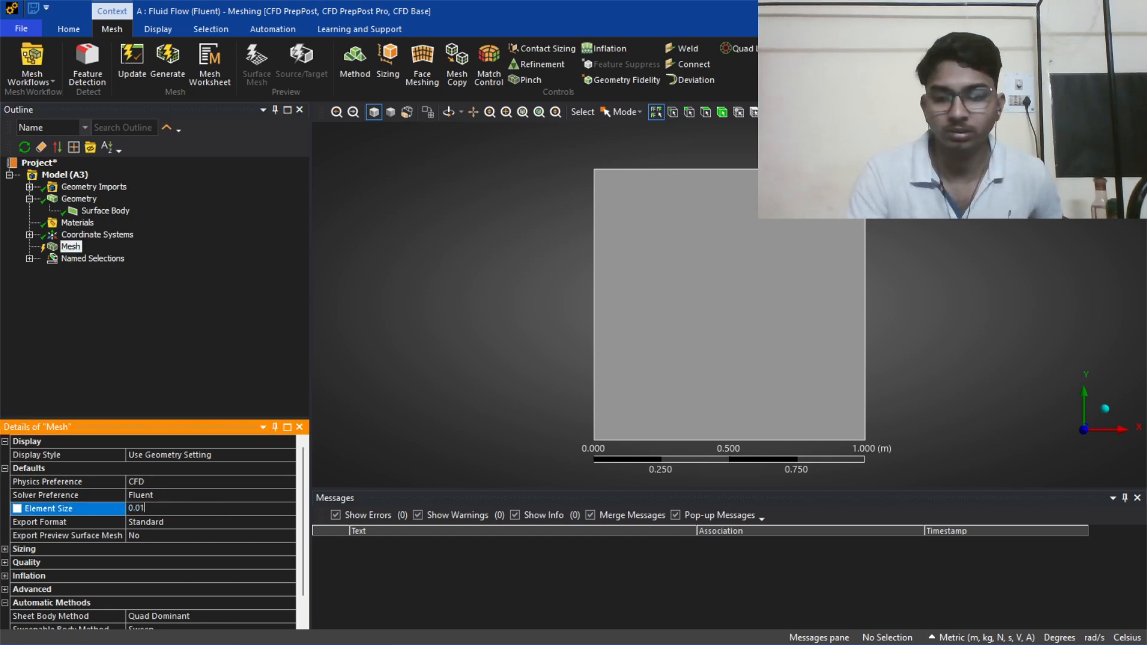
text(0.01)
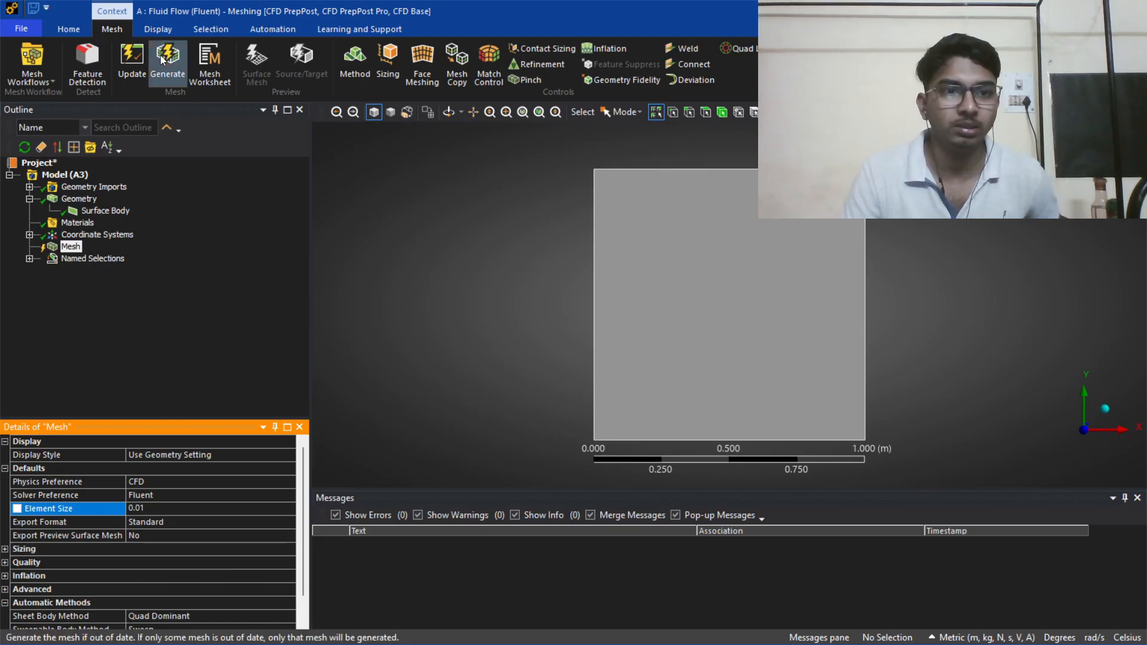
click(167, 63)
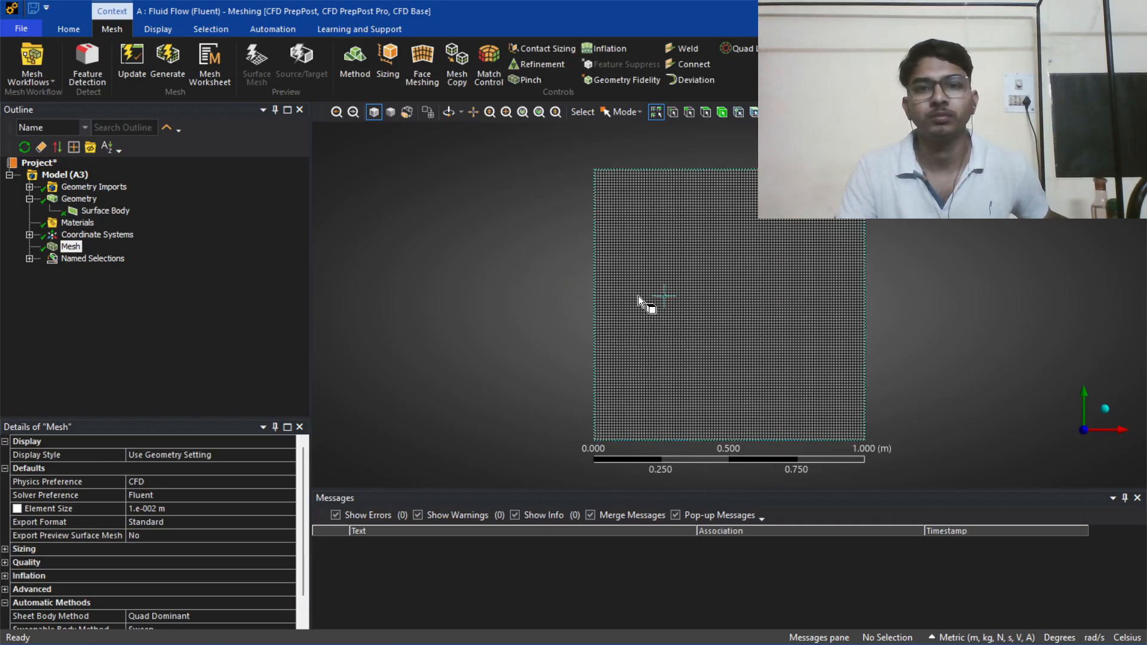
Examine the generated mesh on the square surface up close, at an angle and in front view.
scroll(729, 314, up, 11)
scroll(418, 274, down, 3)
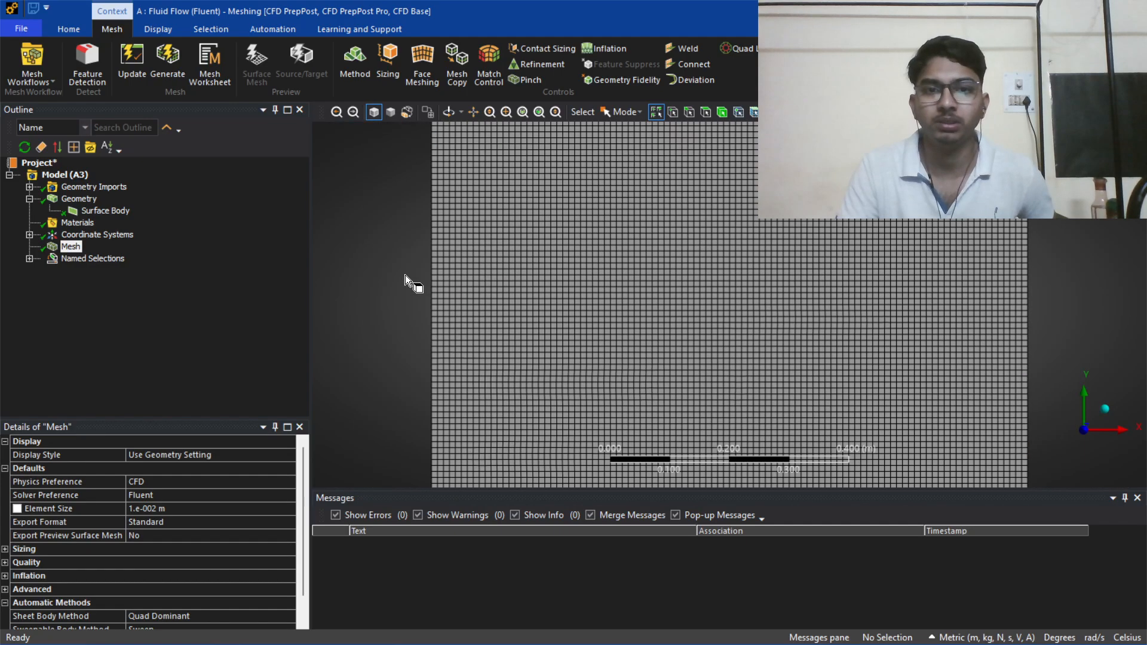
middle_drag(405, 275, 586, 310)
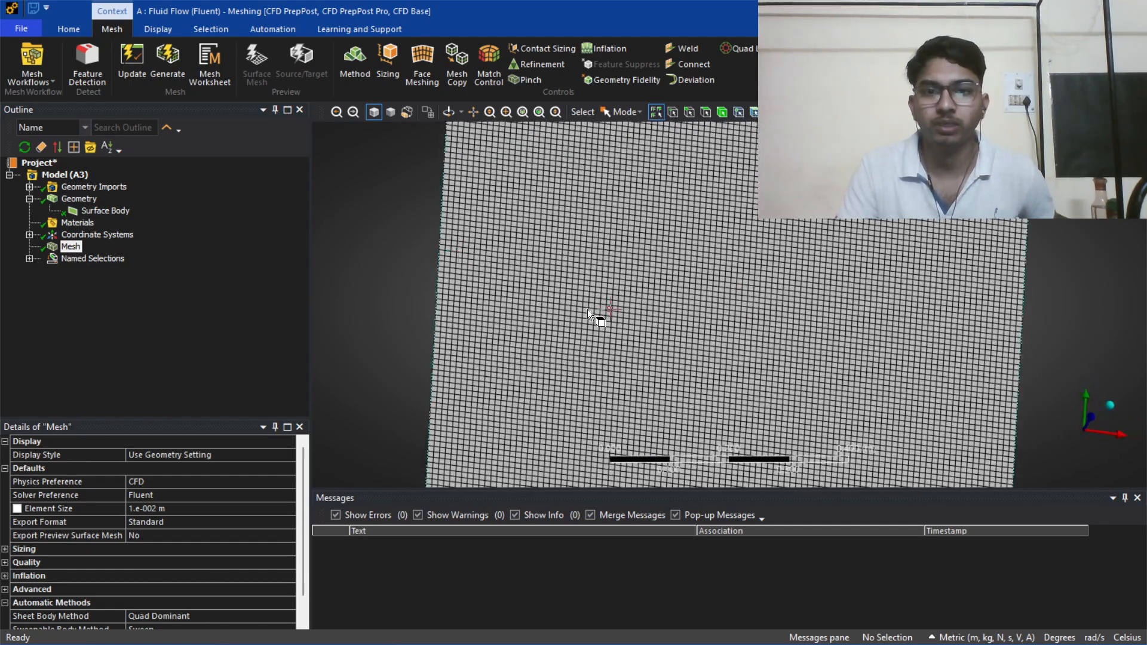
scroll(615, 295, up, 3)
scroll(616, 295, down, 3)
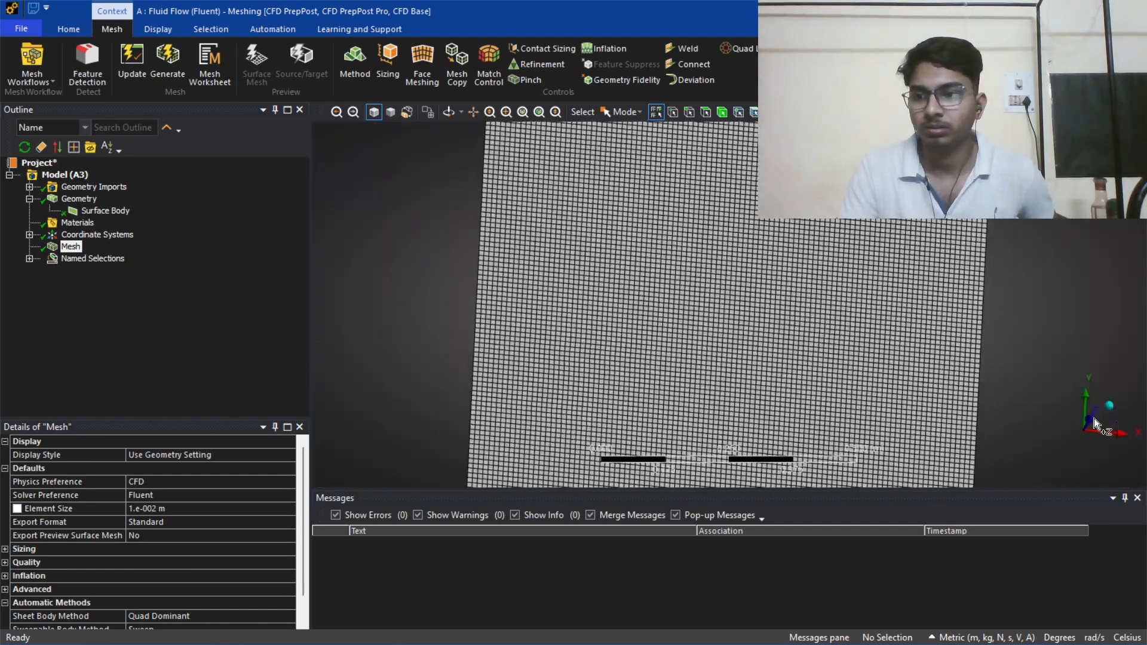
click(1093, 418)
scroll(779, 358, down, 4)
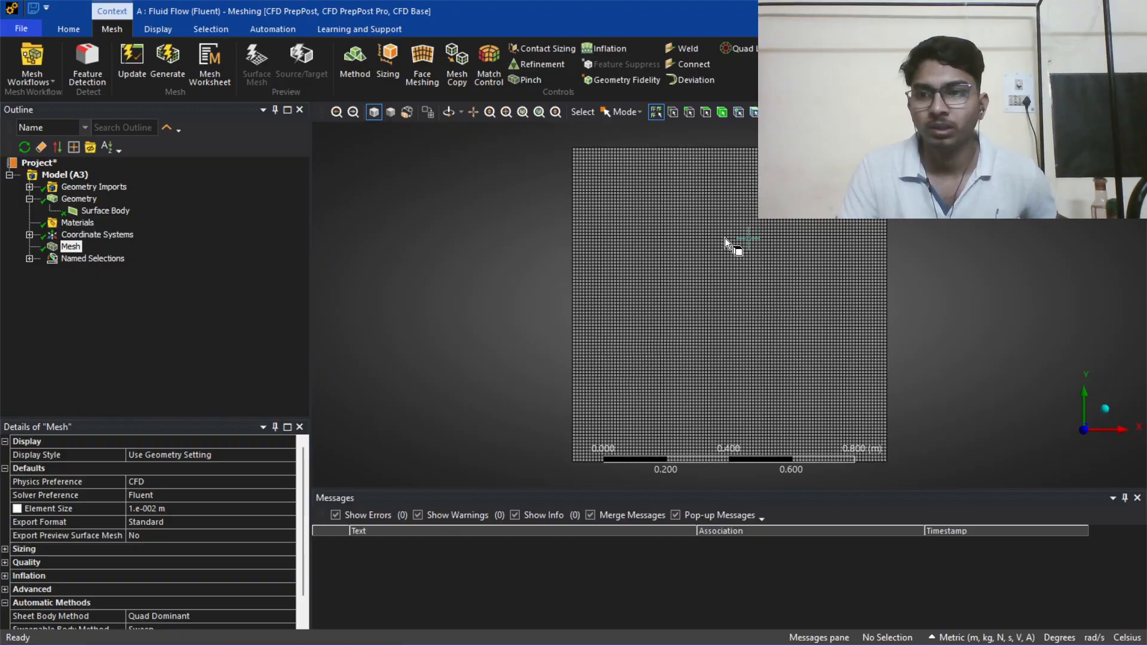
scroll(725, 238, down, 1)
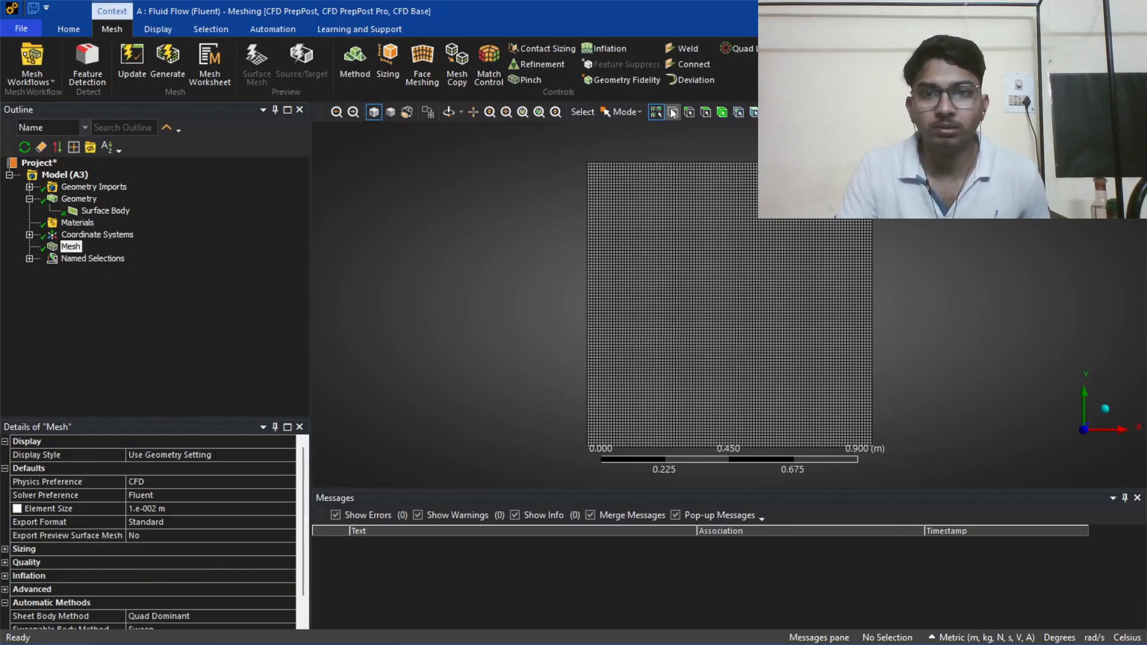
Create named selections "top_wall" from the square's upper edge and "left_wall" from its left edge.
click(689, 112)
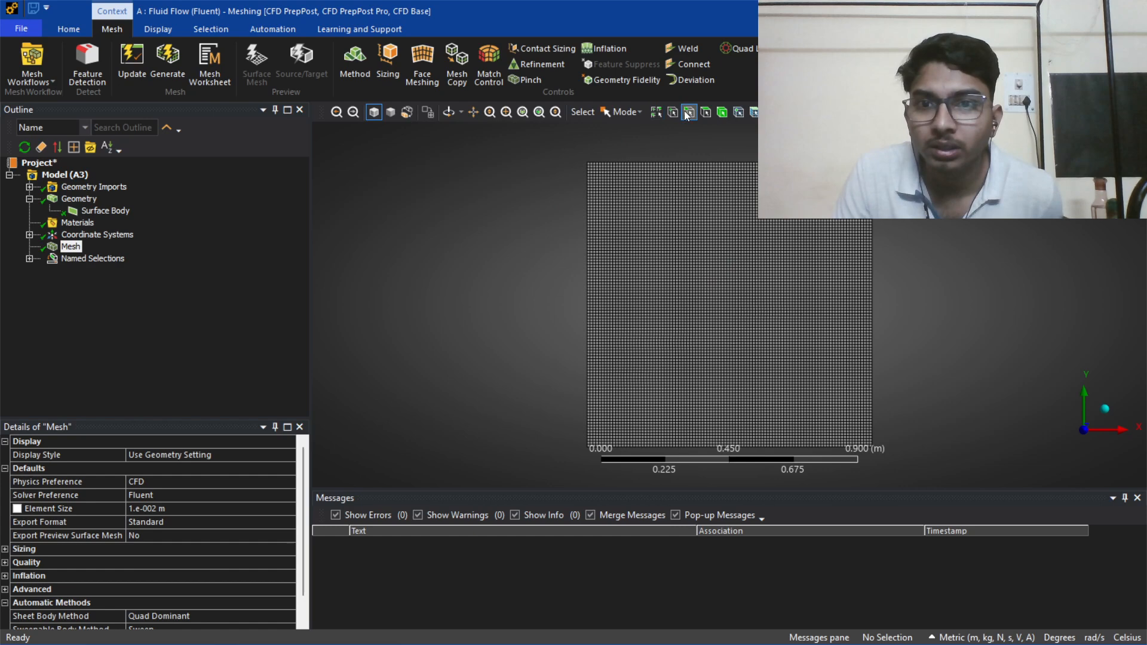
click(675, 158)
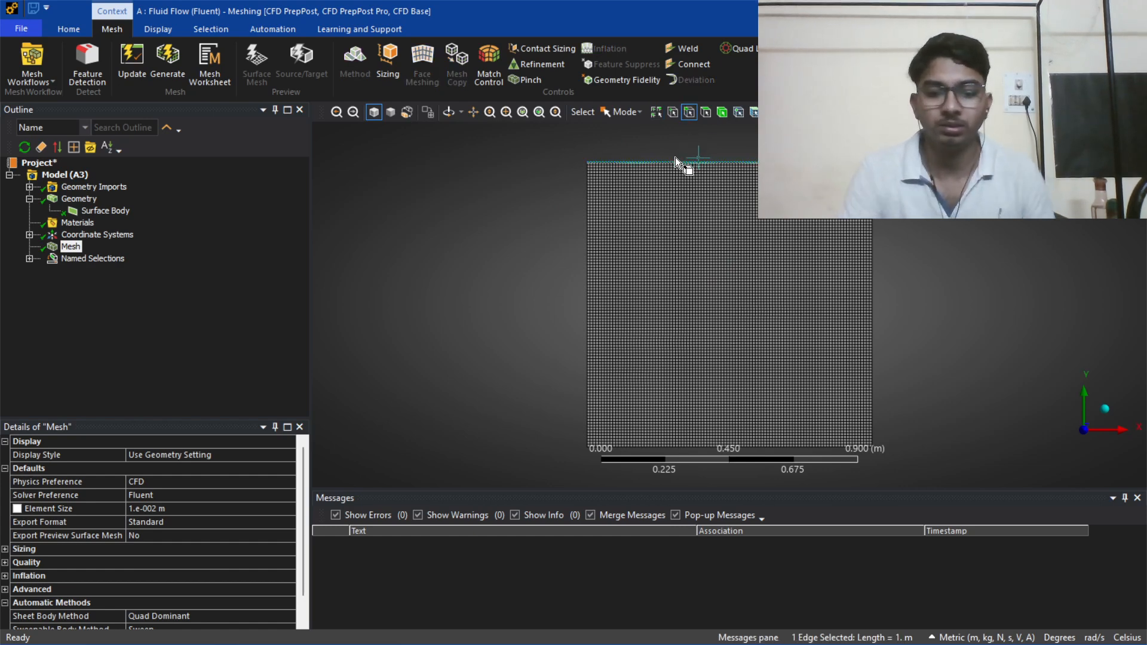
text(ntop_wall)
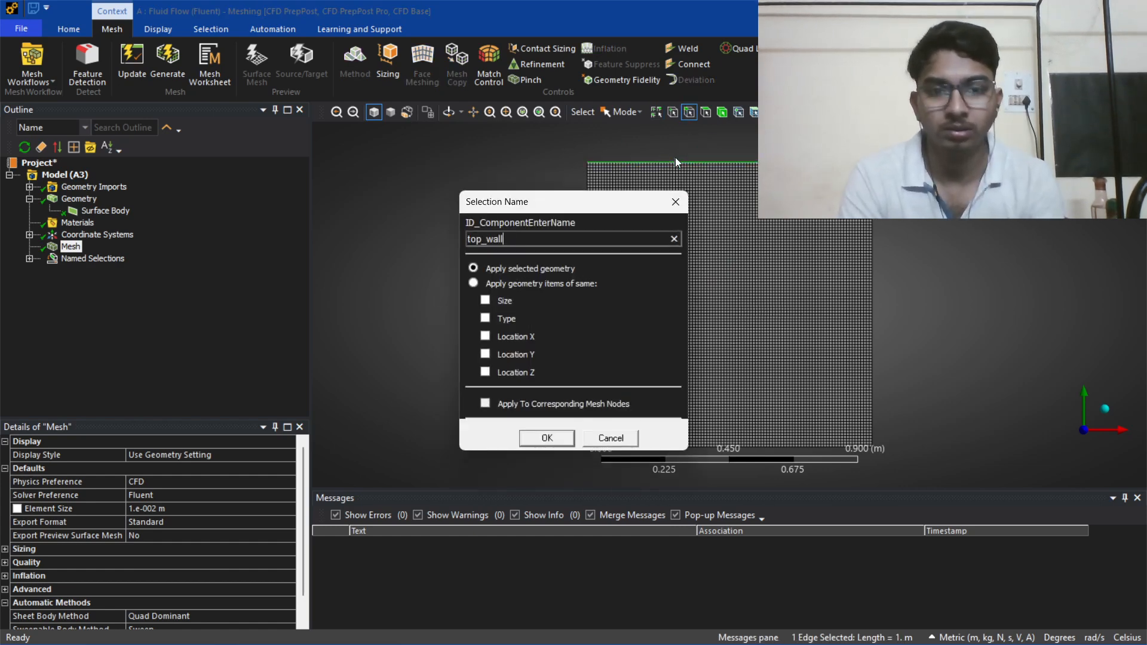
key(Return)
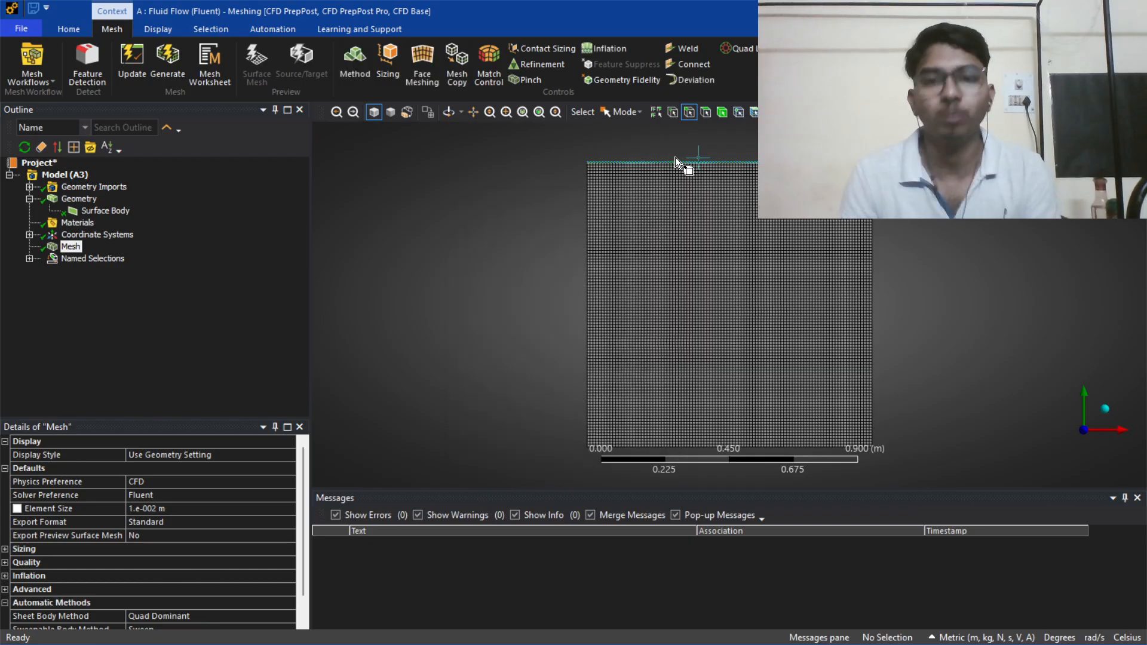
click(587, 249)
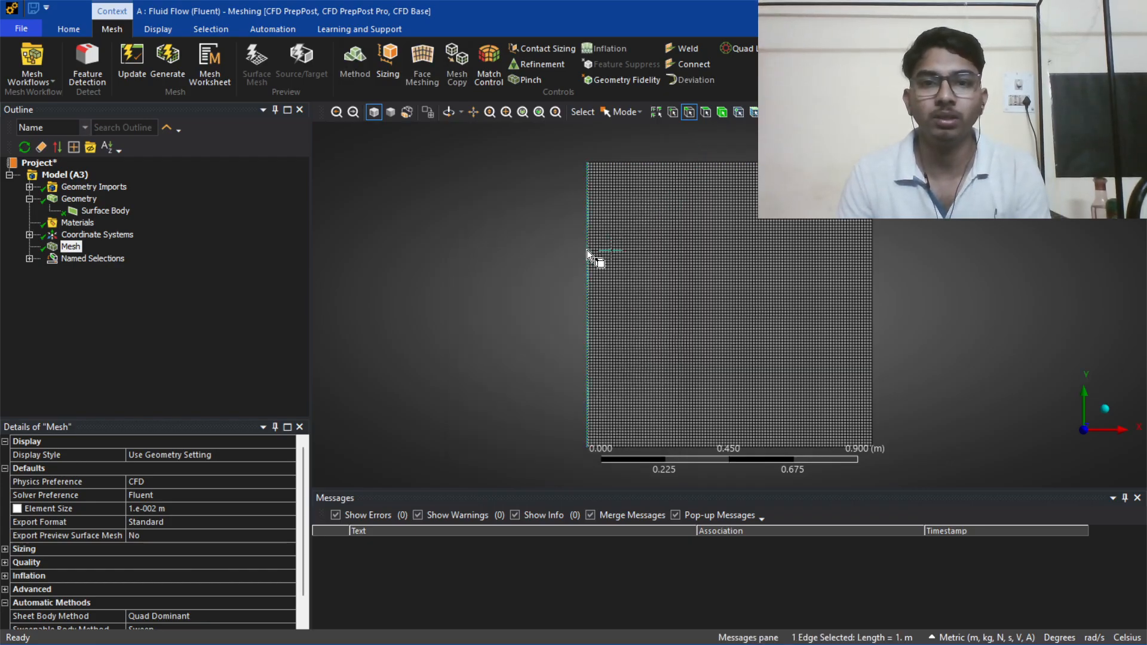
text(nleft_w)
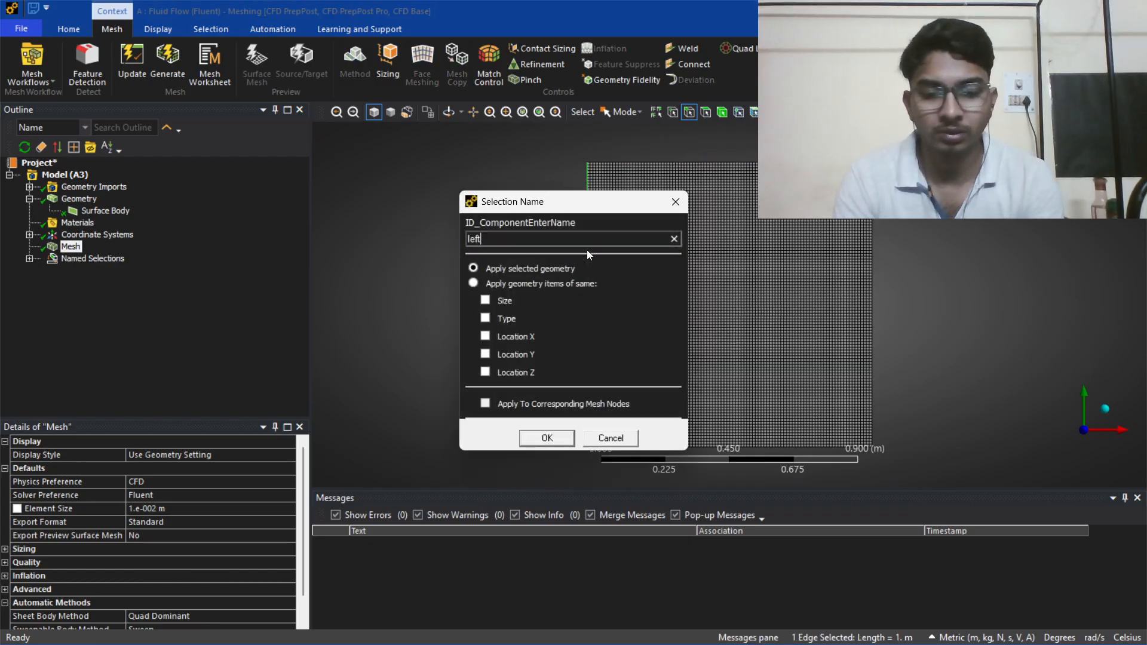
text(all)
key(Return)
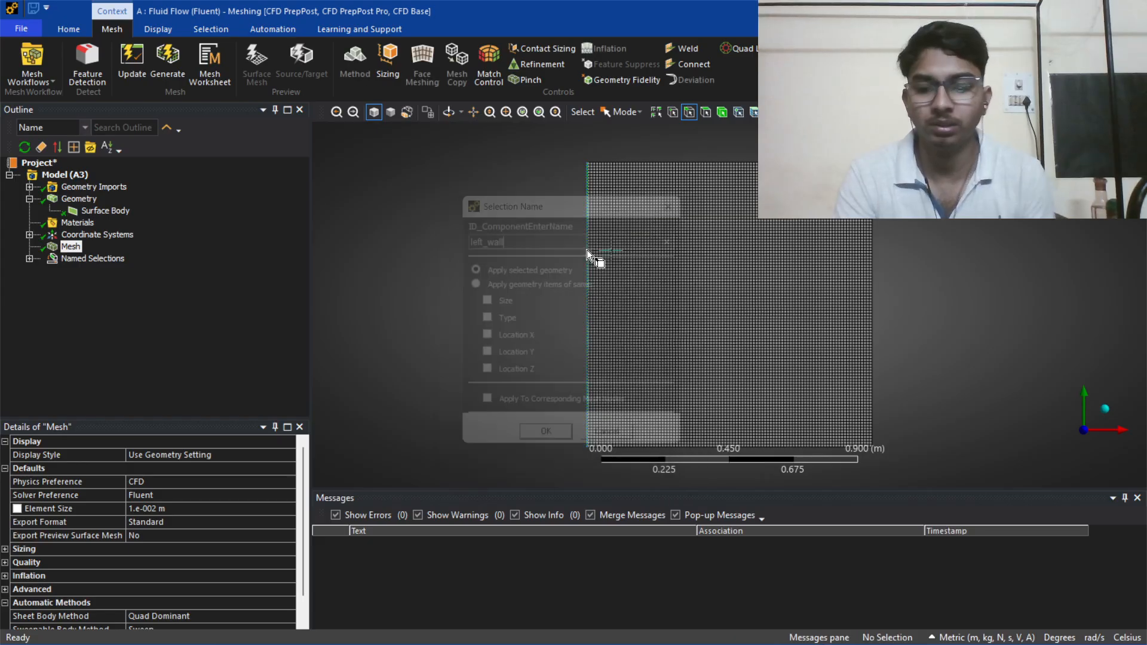
Create named selections "right_wall" from the square's right edge and "bottom_wall" from its lower edge.
click(868, 302)
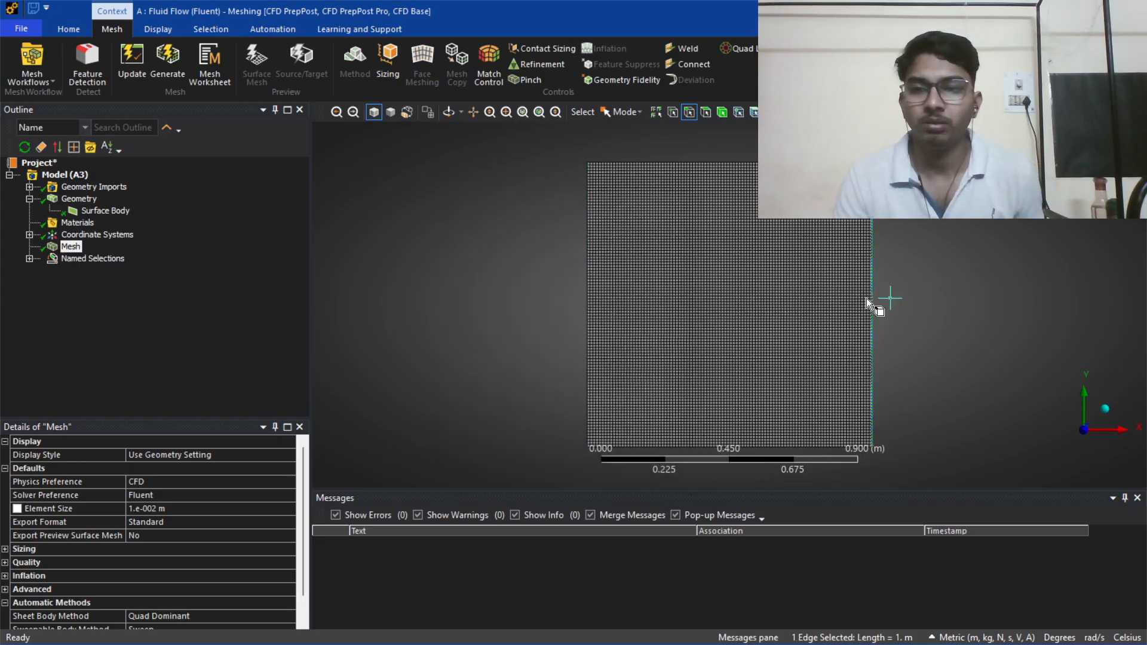
text(nright_wal)
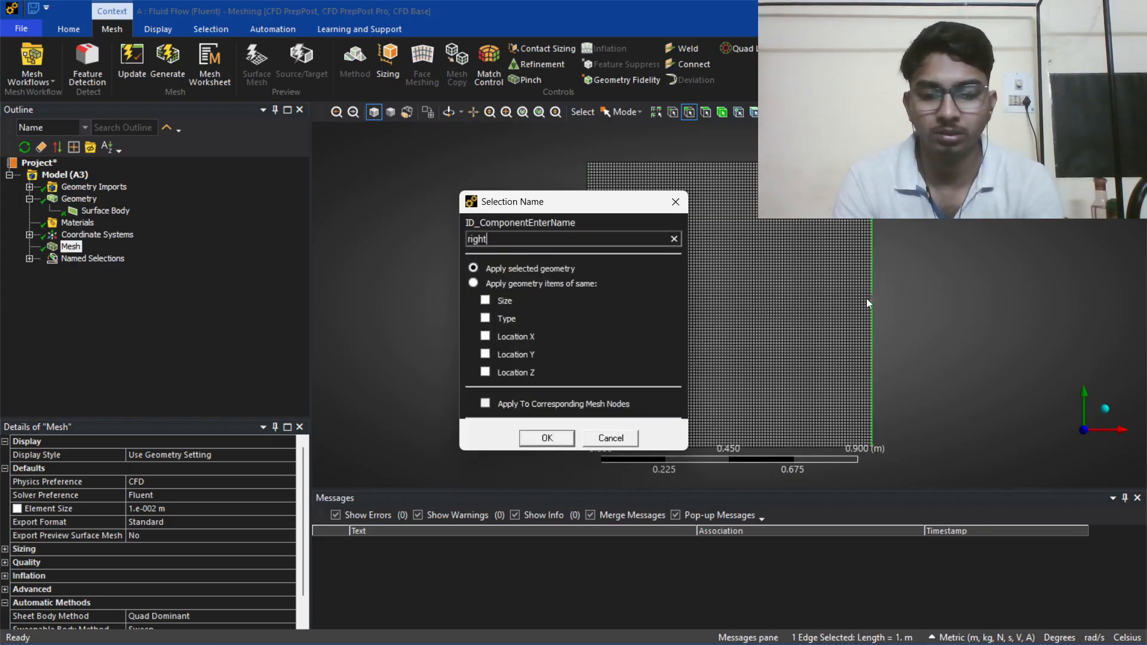
text(ll)
key(Return)
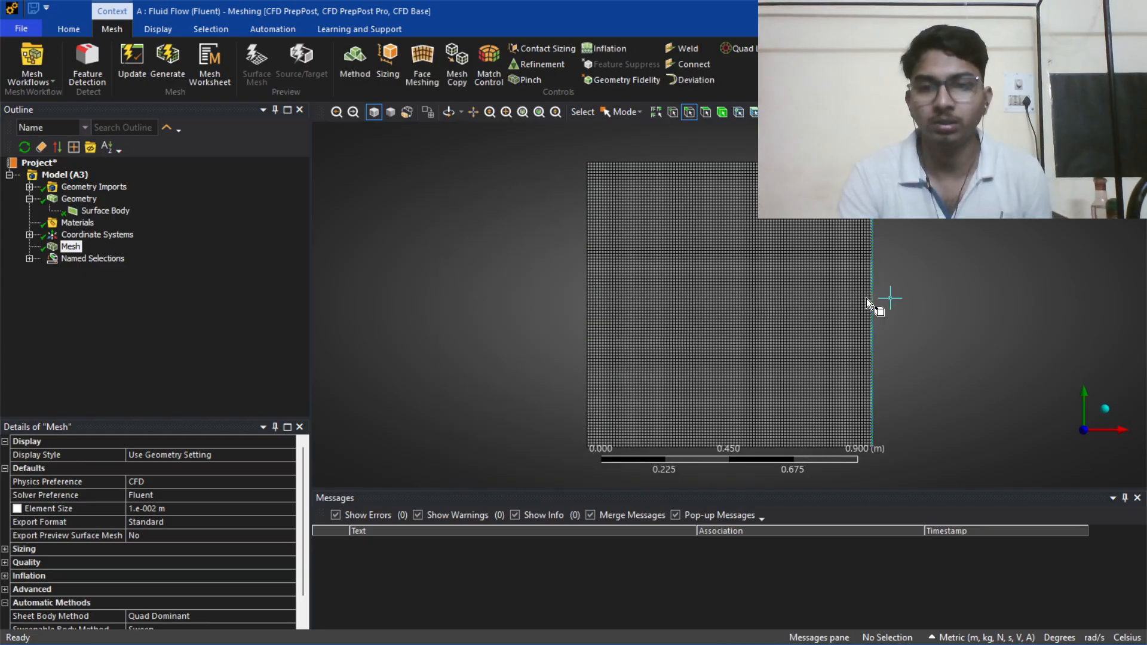
click(817, 445)
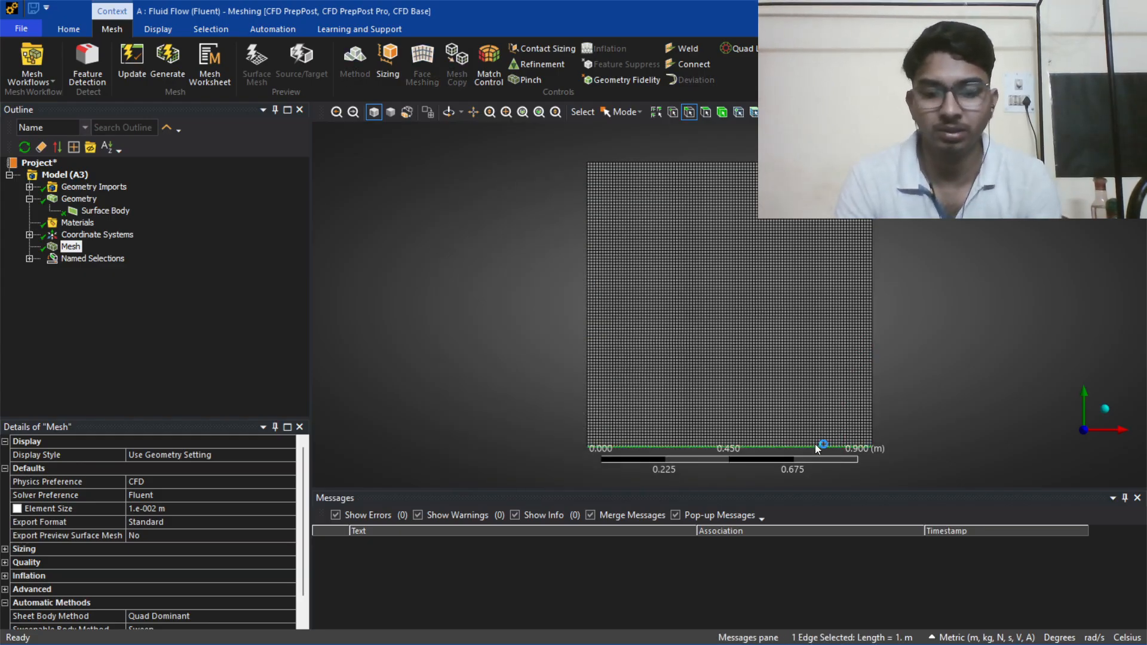
text(nbottom_wall)
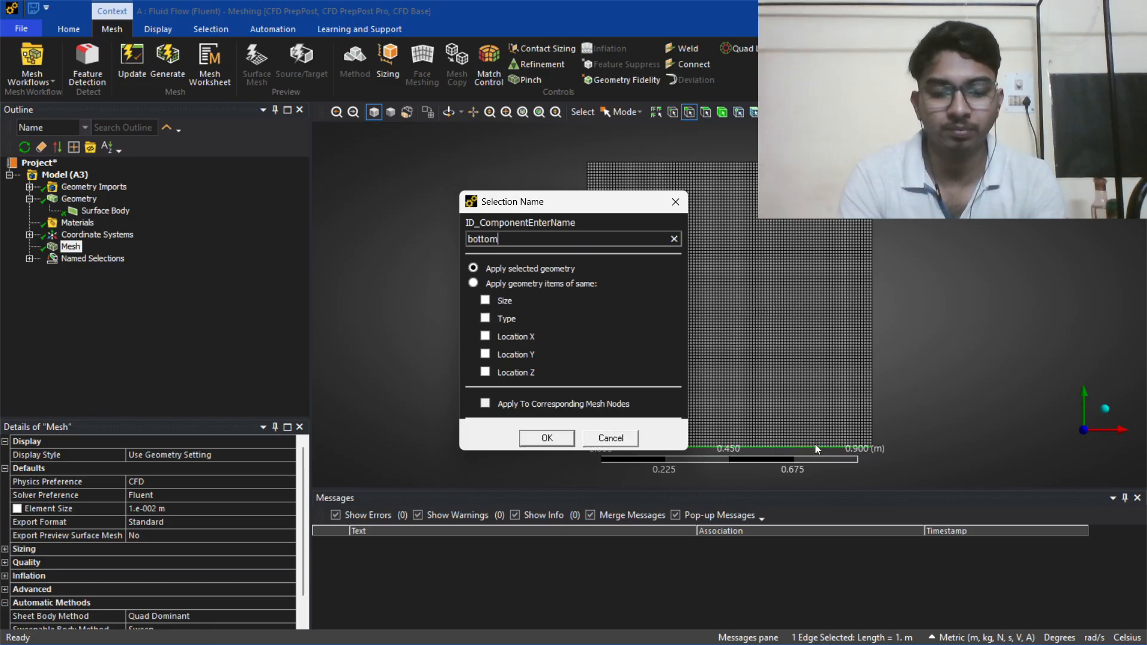
key(Return)
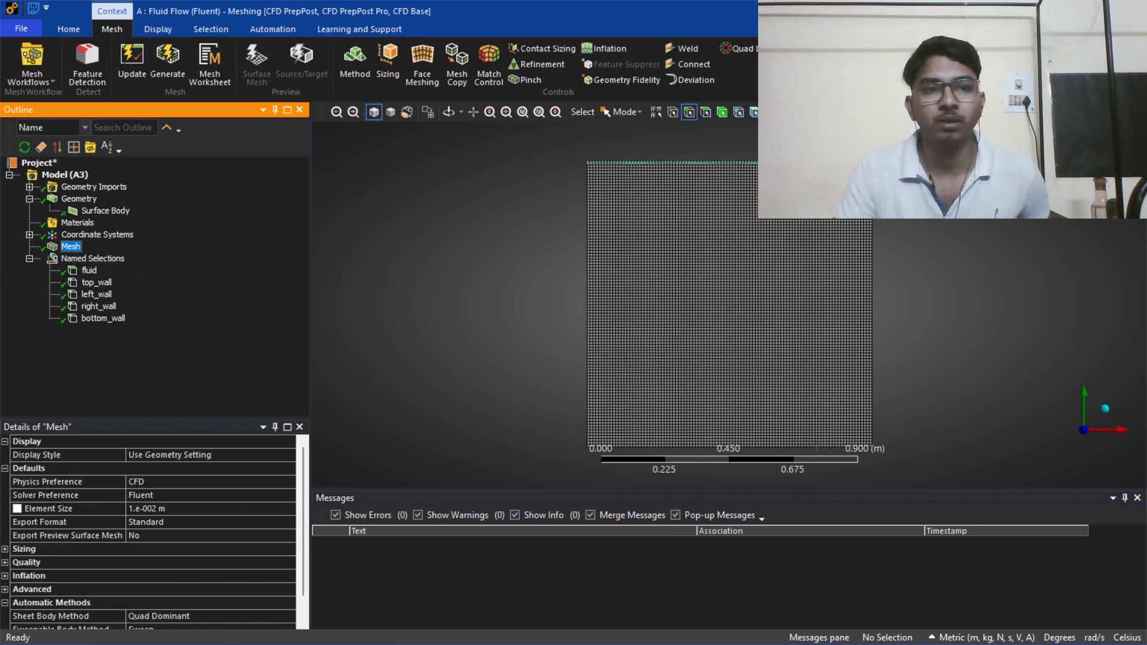
Check which edge each of the four wall named selections covers, and return to the mesh.
click(97, 283)
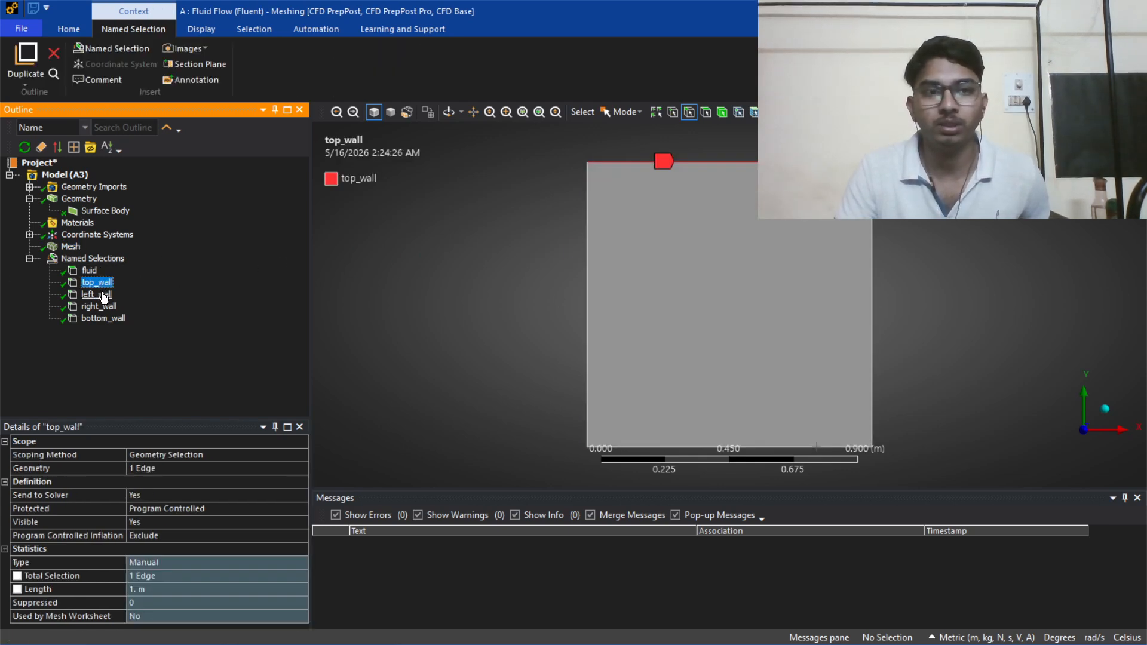
click(99, 295)
click(101, 307)
click(107, 319)
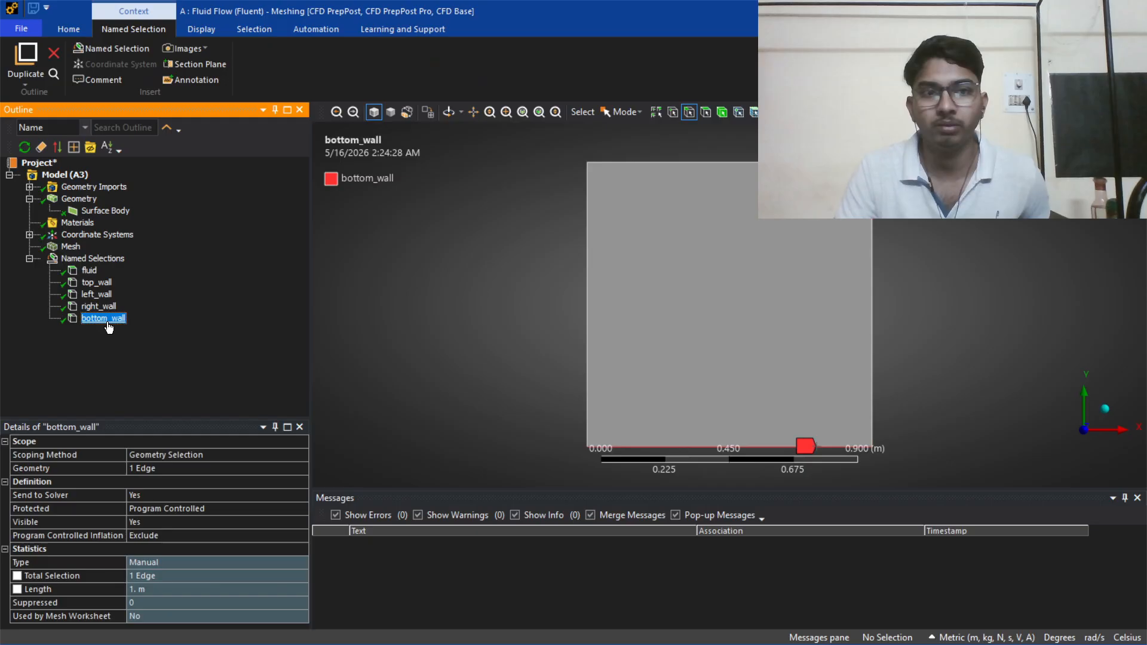
click(431, 336)
click(83, 246)
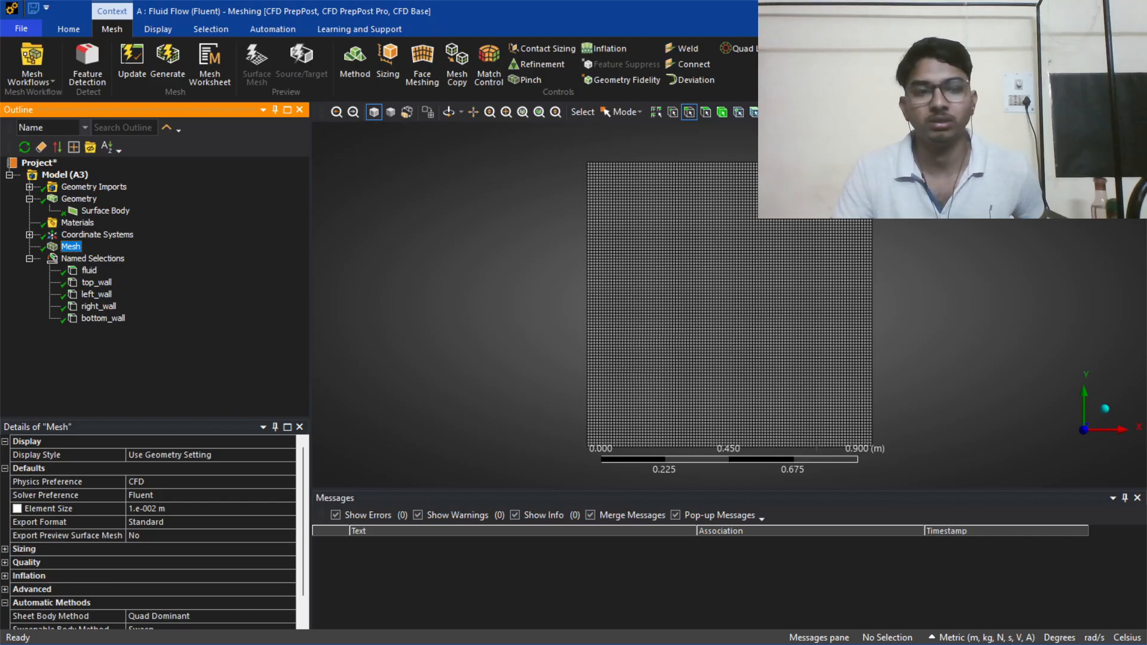
Close the Meshing application and update the Mesh component of the Fluid Flow (Fluent) system in Workbench.
click(1064, 10)
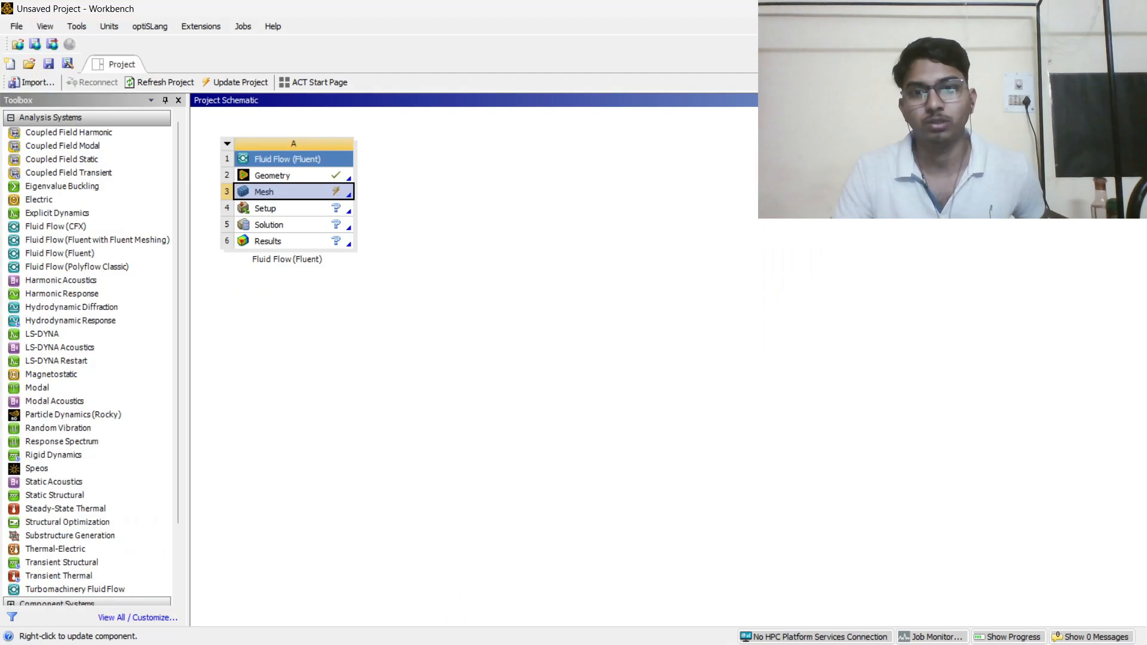
right_click(294, 198)
click(333, 274)
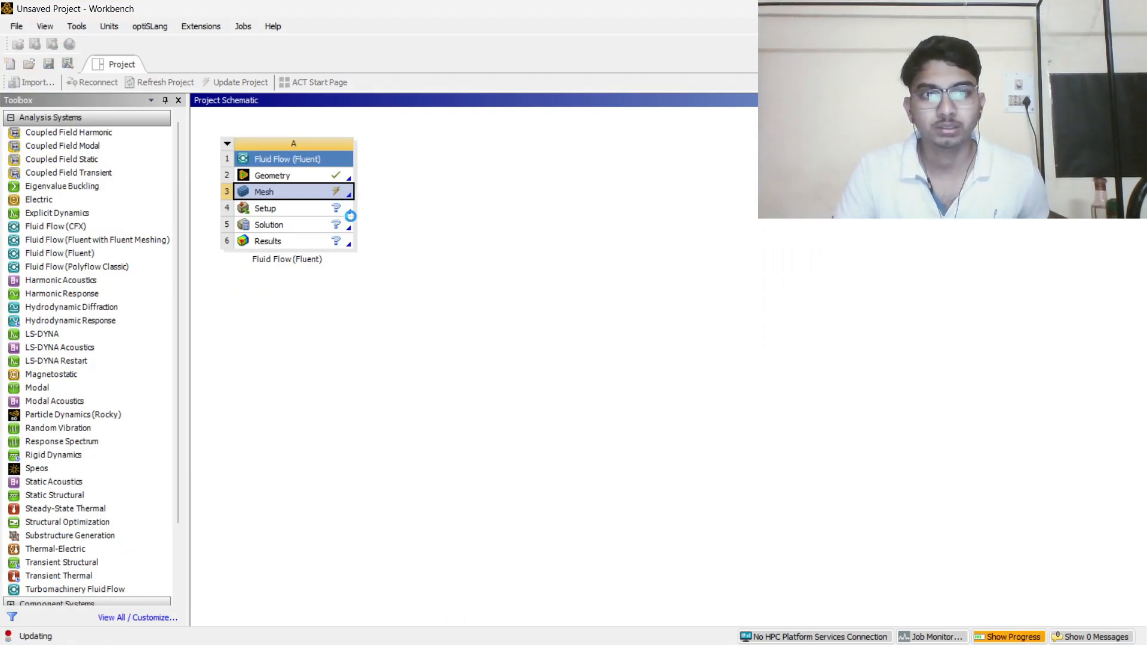
Launch Fluent from the Setup component with Double Precision enabled and dismiss the Key Behavioral Changes notice.
double_click(284, 213)
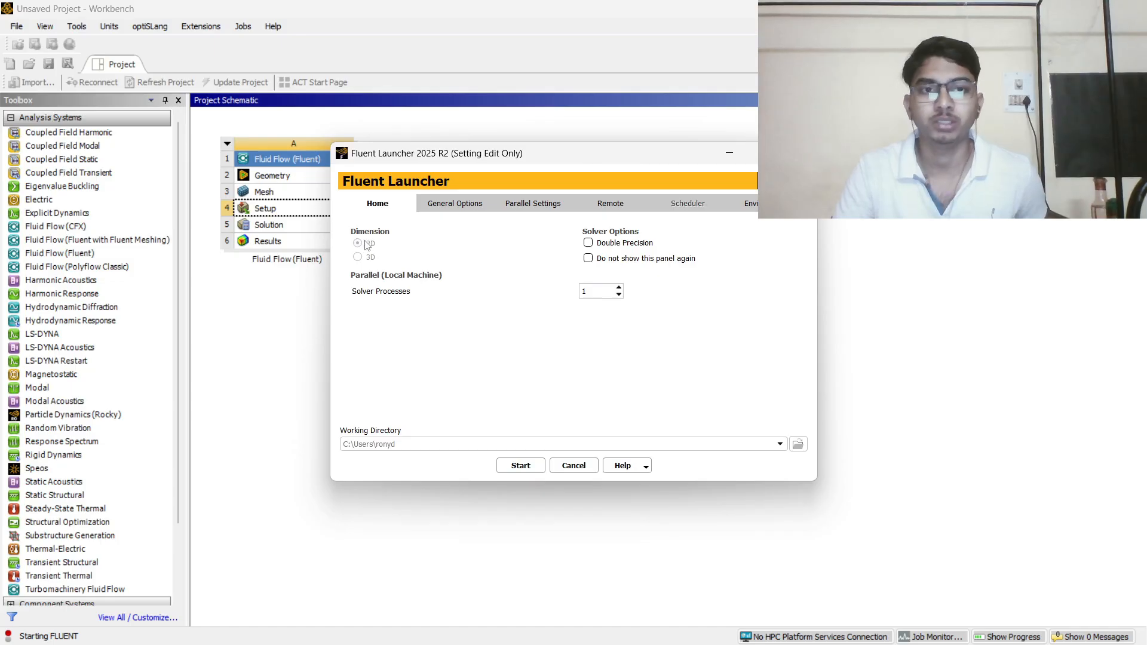
click(589, 244)
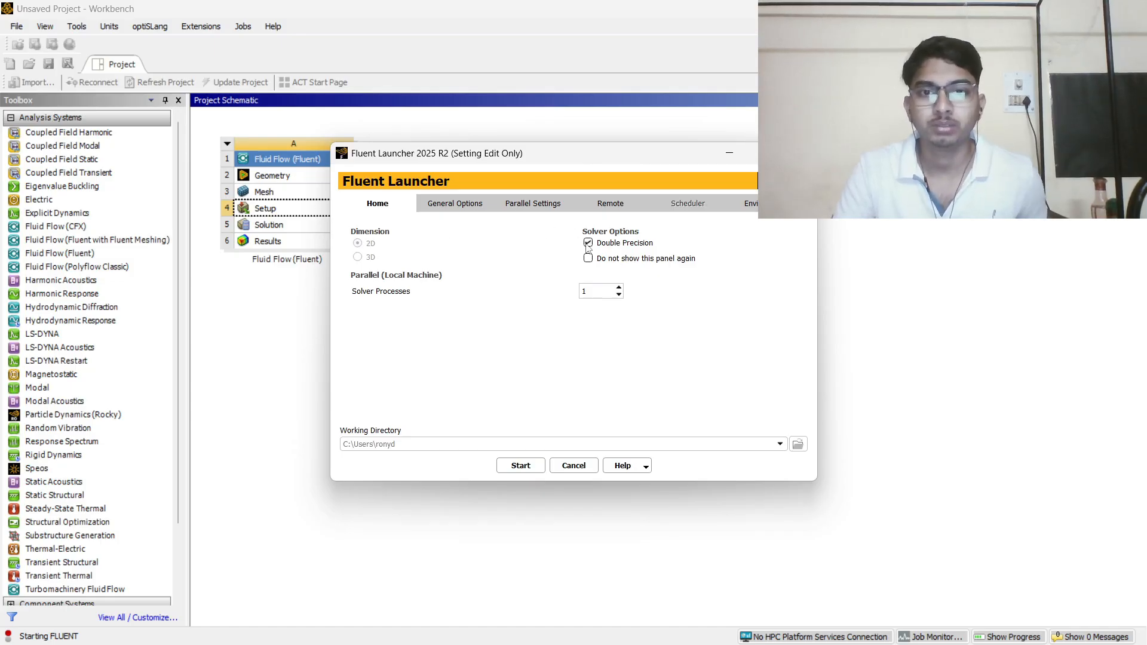
click(518, 465)
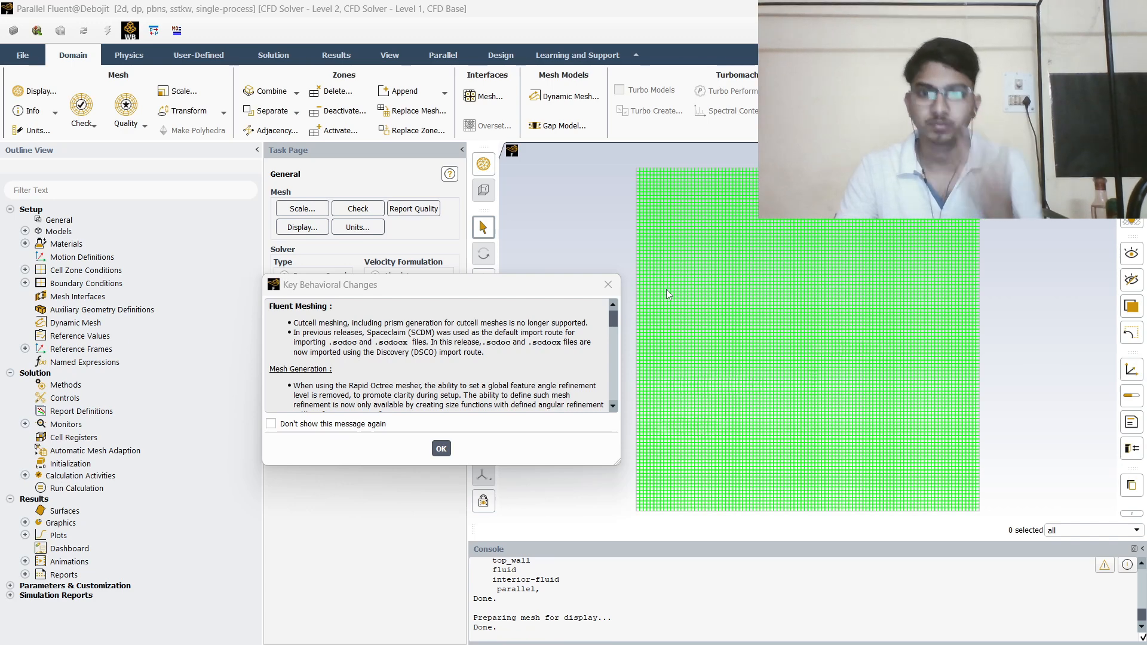
click(442, 449)
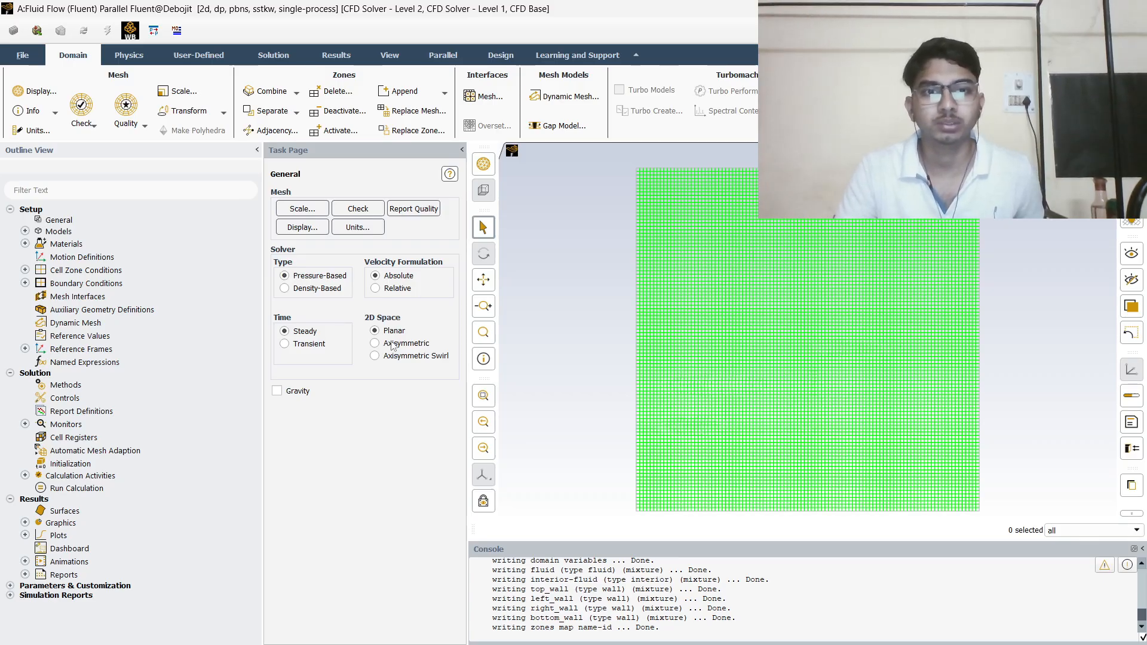
Enable gravity in the general solver settings and set the Y gravitational acceleration to -9.81 m/s².
click(277, 392)
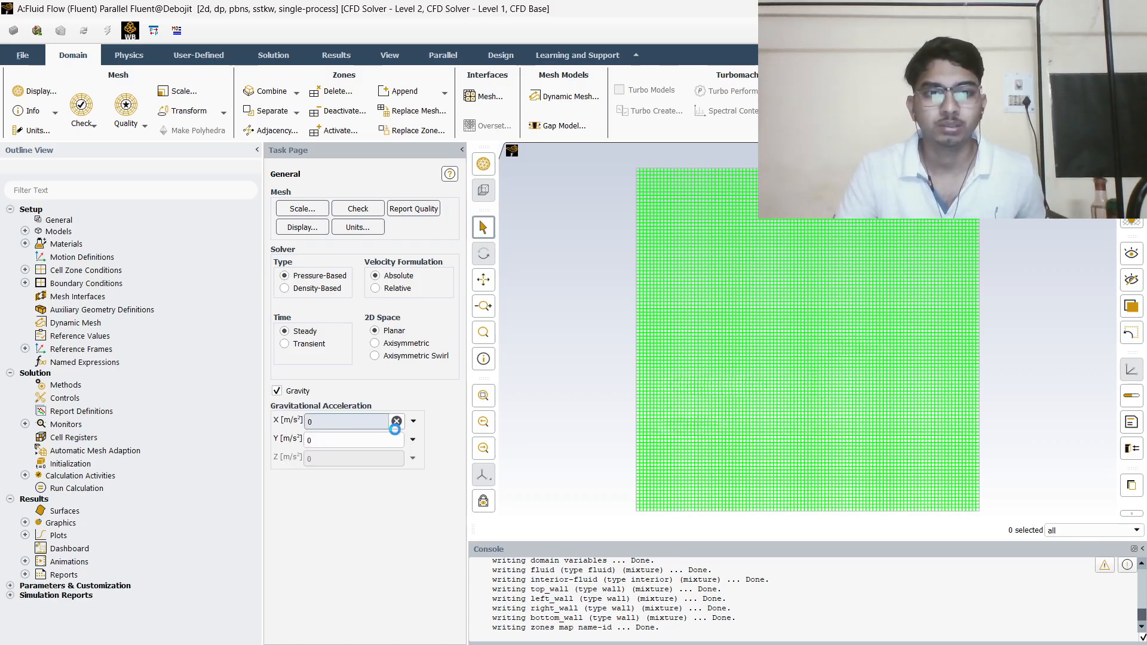
click(354, 439)
key(BackSpace)
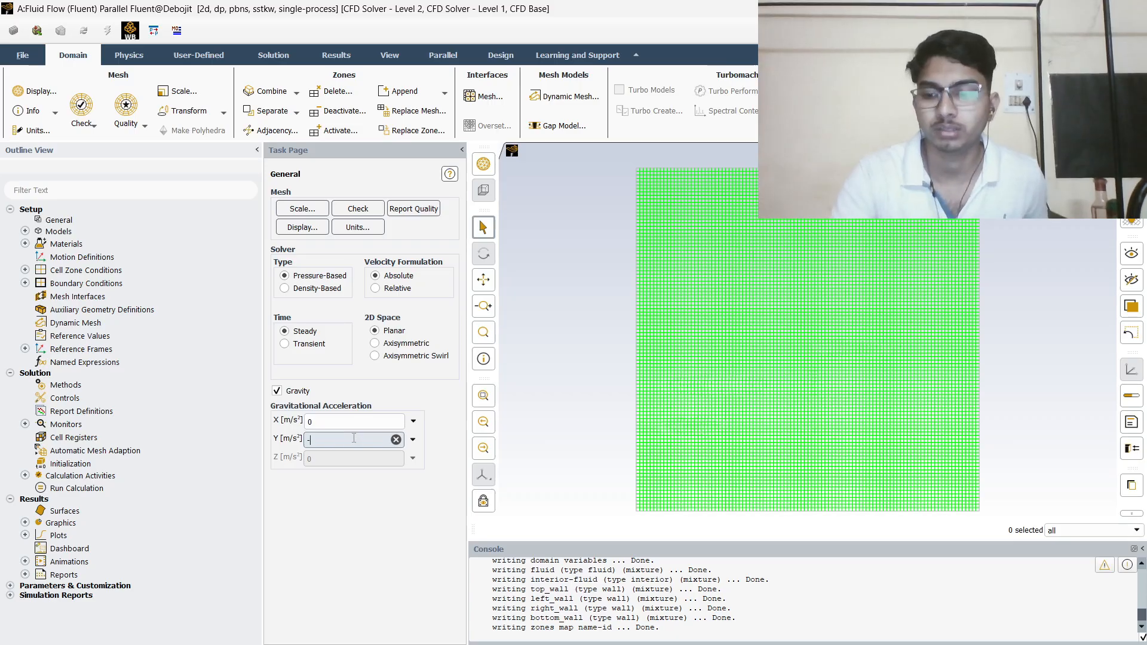
text(-9.81)
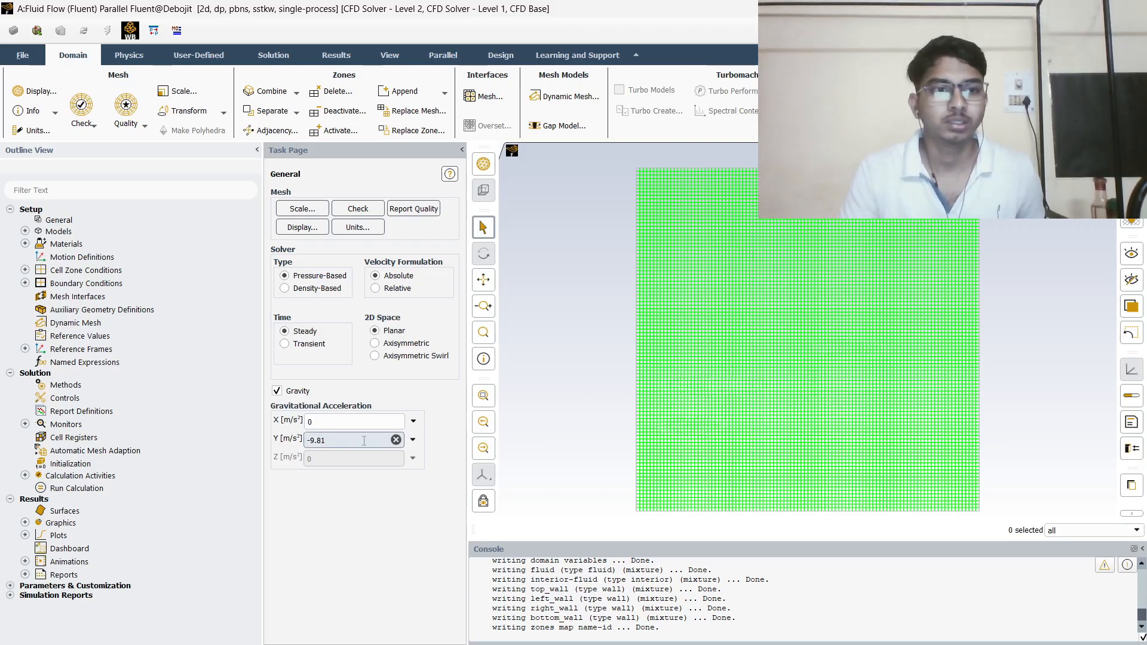
Turn on the Energy Equation in the Energy model.
click(25, 233)
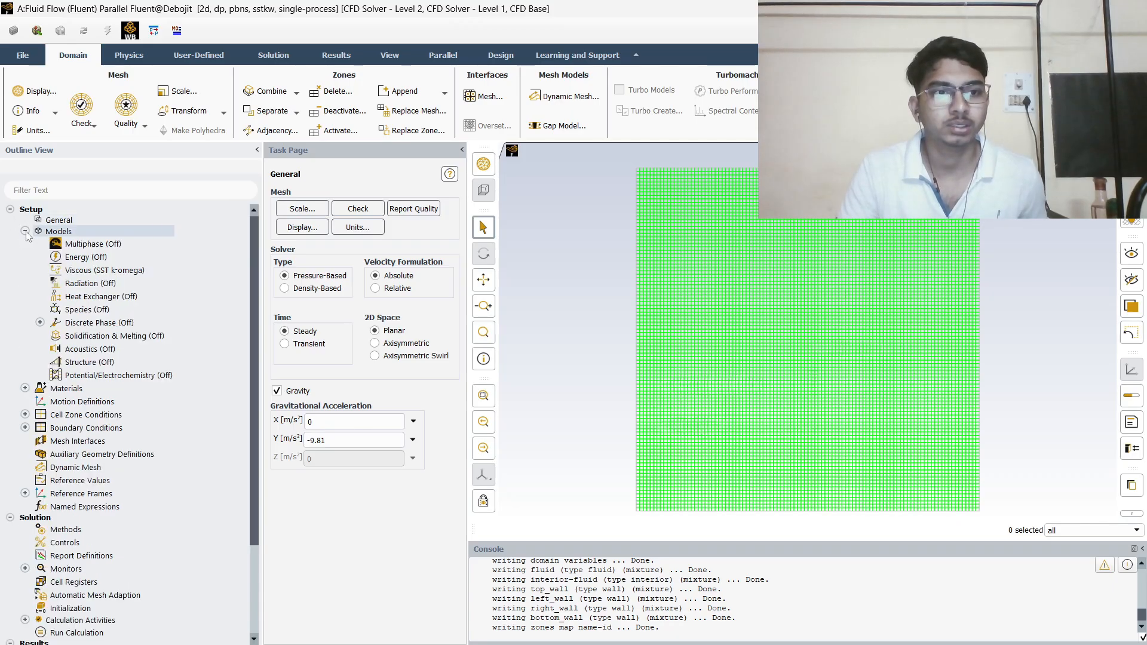
double_click(87, 257)
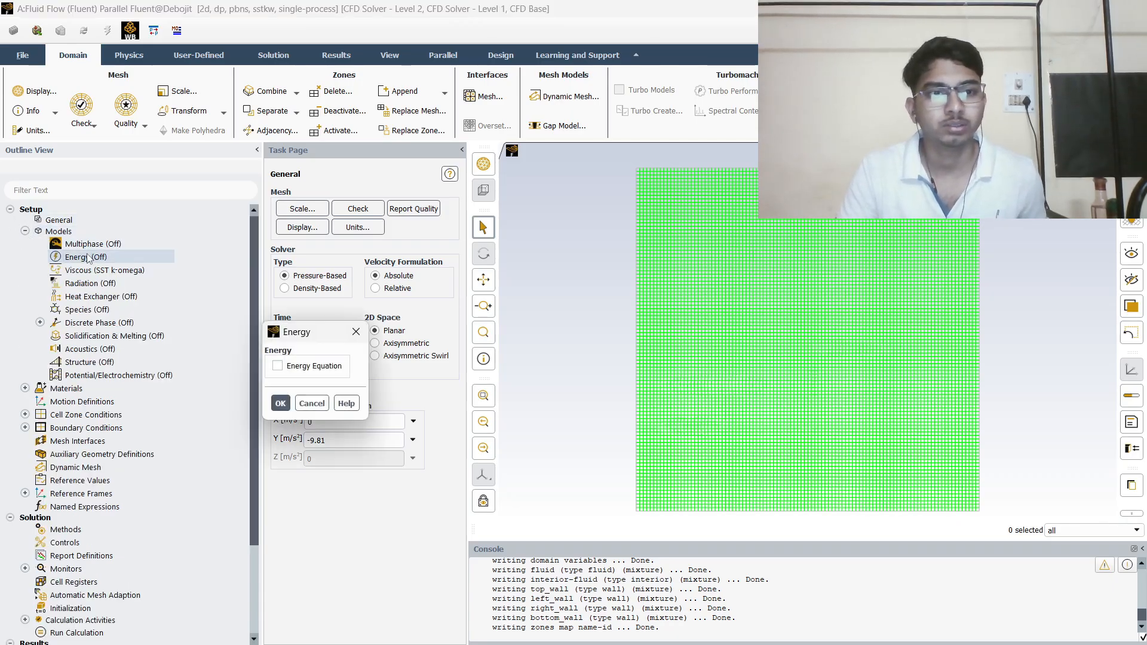
click(278, 366)
click(280, 403)
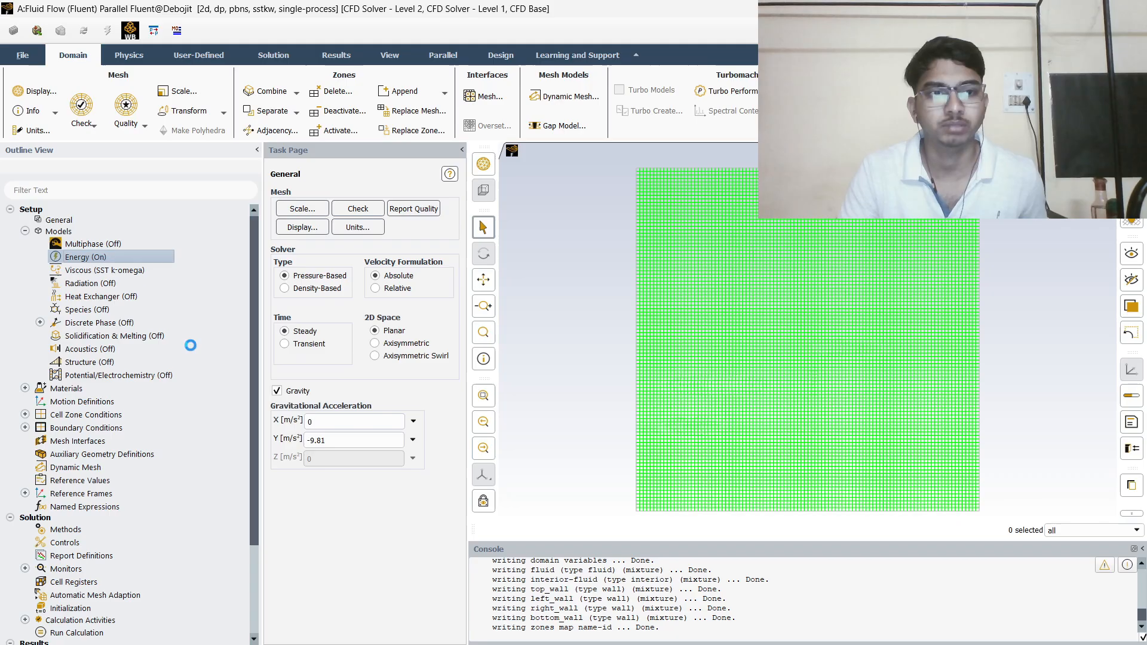
Set the viscous model to Laminar and collapse the list of models.
click(96, 275)
double_click(107, 274)
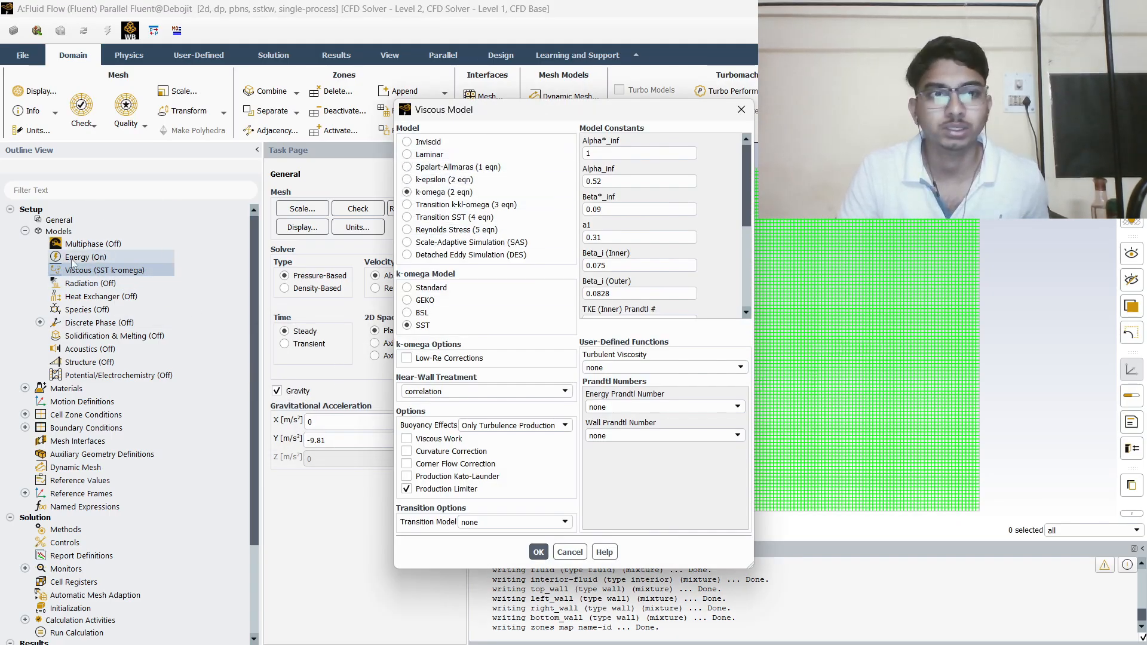
click(409, 155)
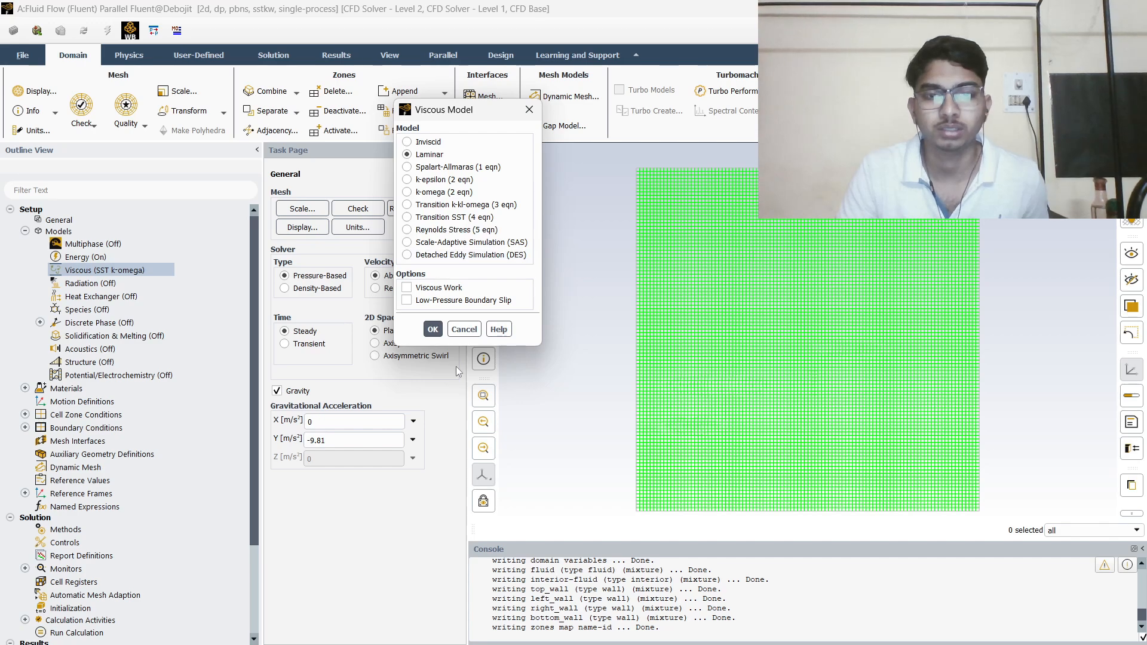
click(433, 329)
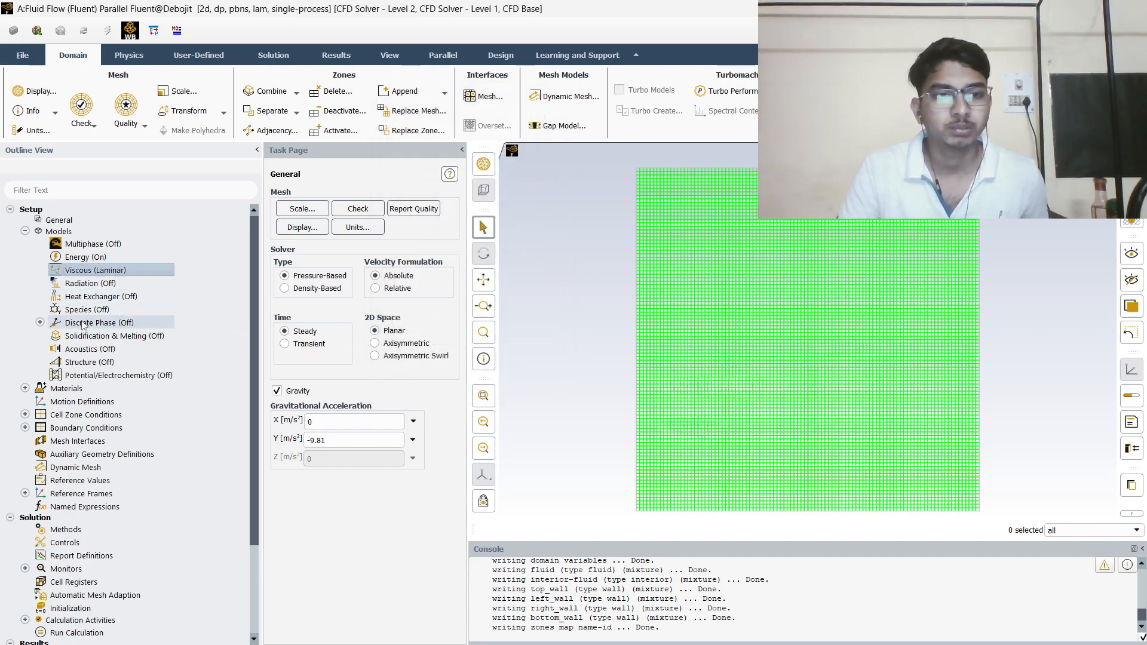
click(25, 231)
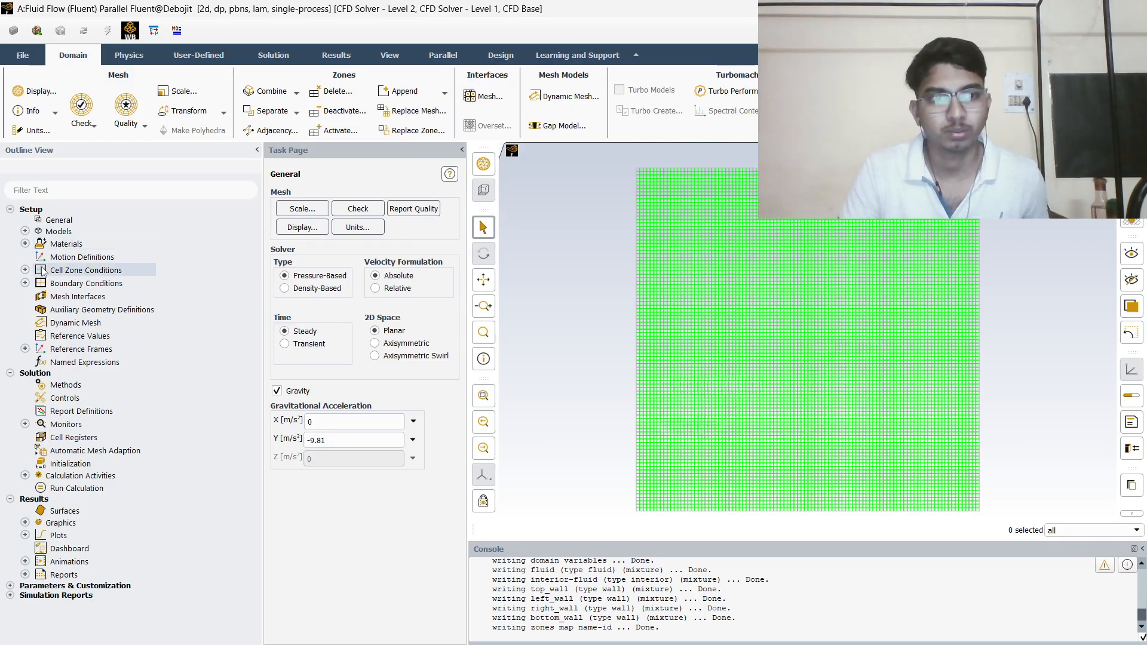
Set the density of the fluid material air to the boussinesq model with a value of 1.1405 kg/m³.
click(24, 244)
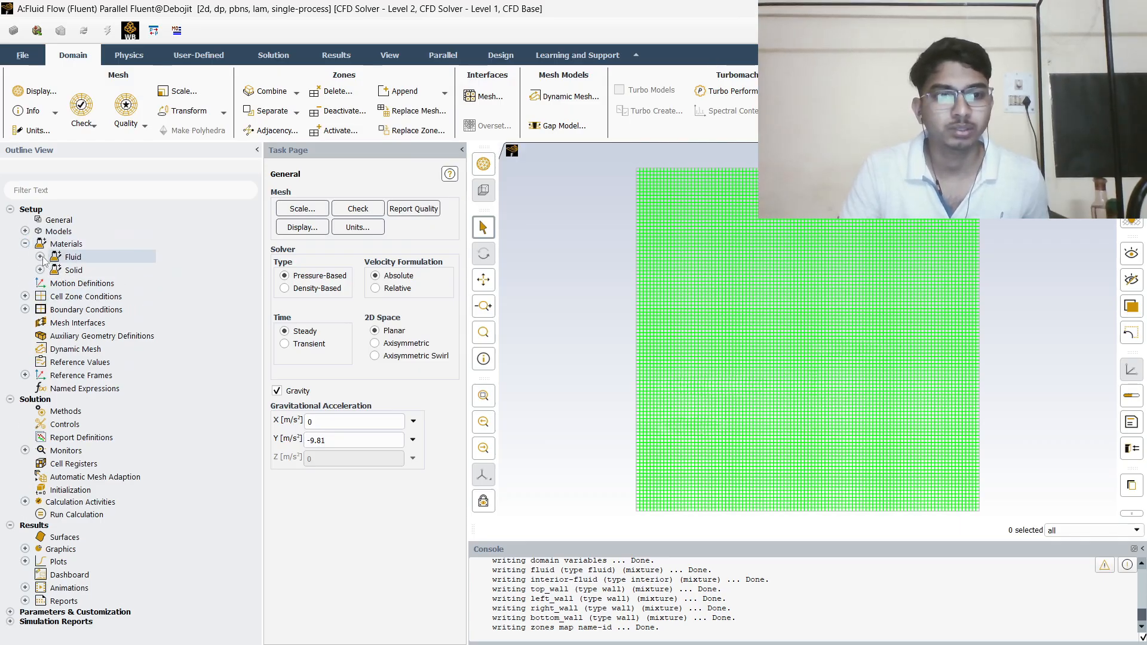
click(40, 257)
double_click(66, 273)
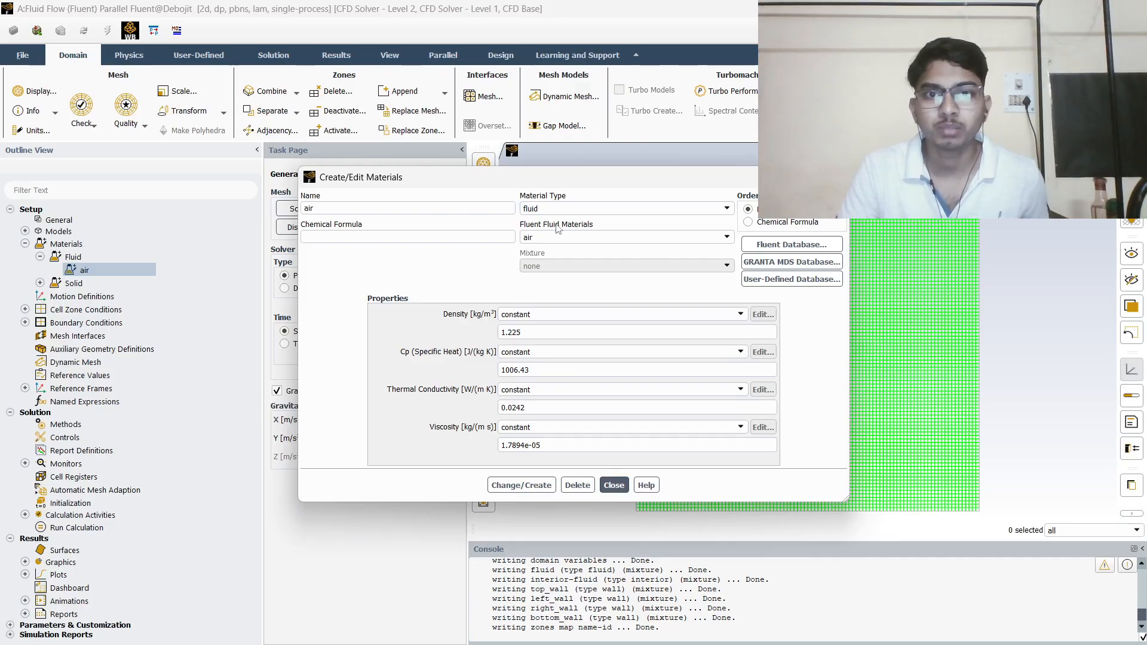
click(546, 320)
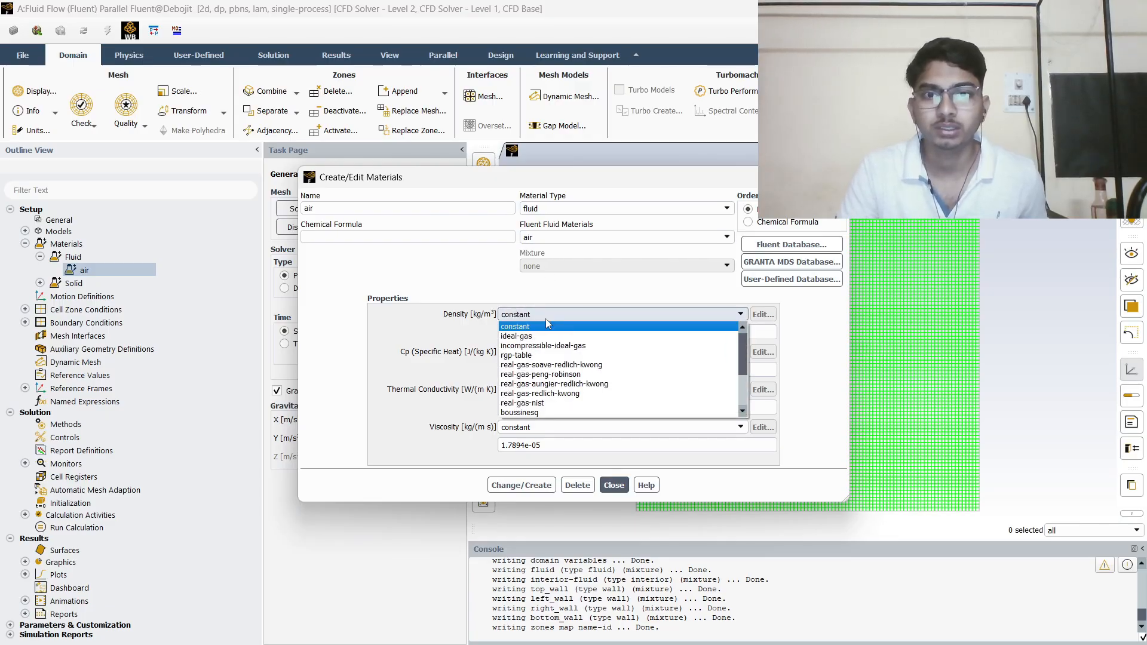
click(550, 410)
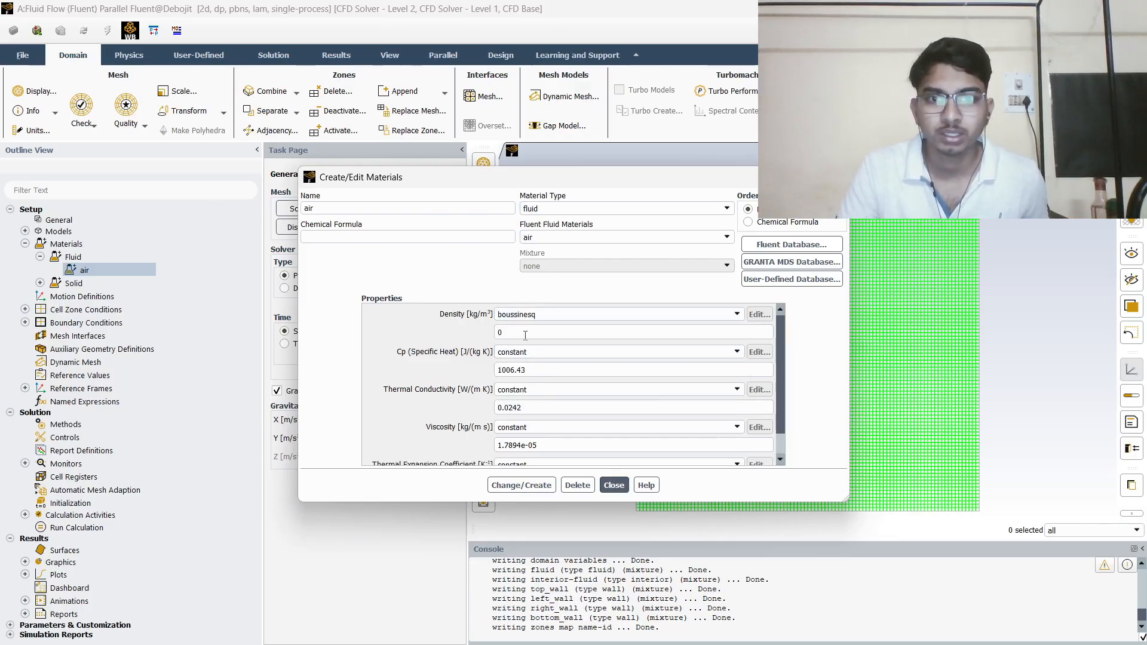
drag(503, 333, 441, 332)
key(BackSpace)
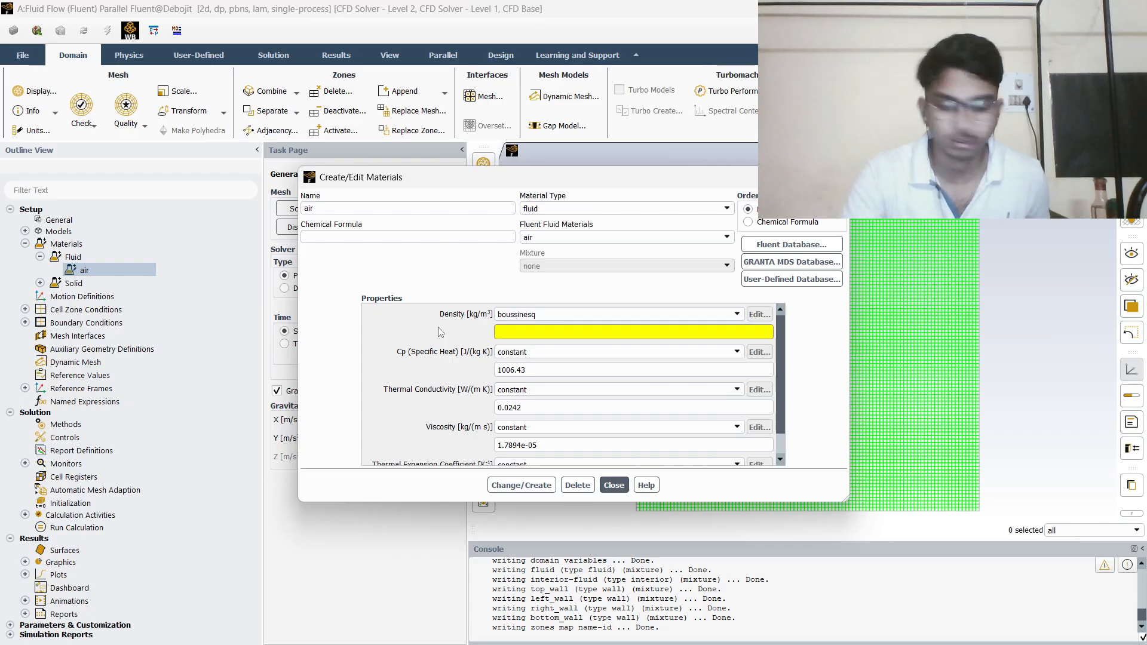
text(1.1405)
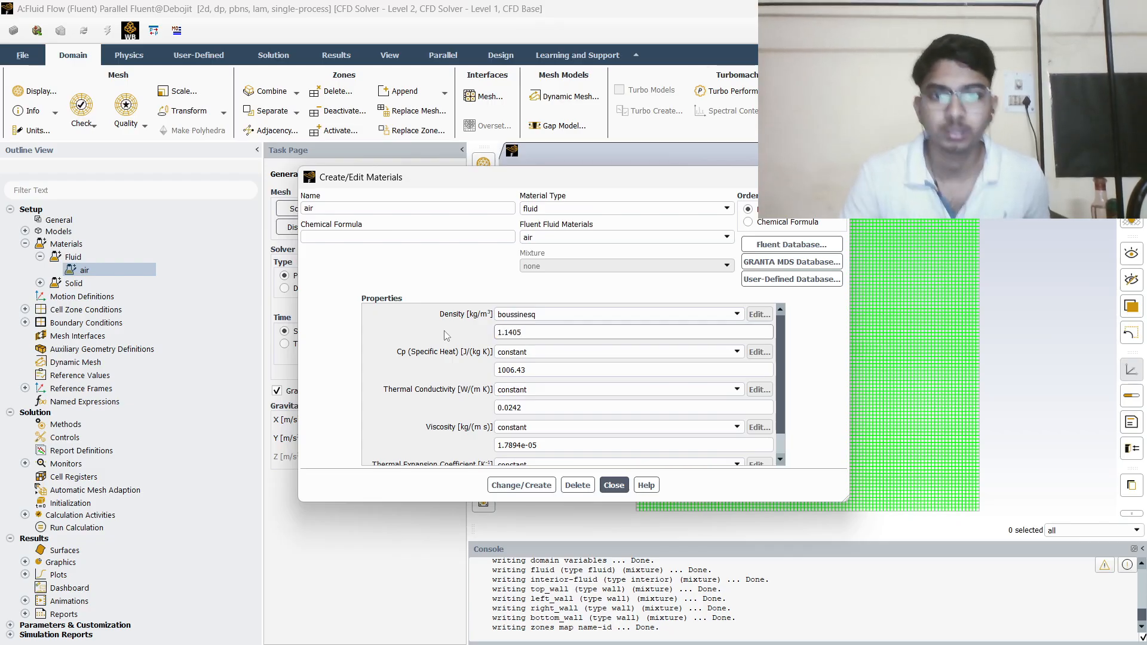
Set air's thermal expansion coefficient to 0.0033 K⁻¹, save the material changes and collapse the materials list.
scroll(454, 347, down, 1)
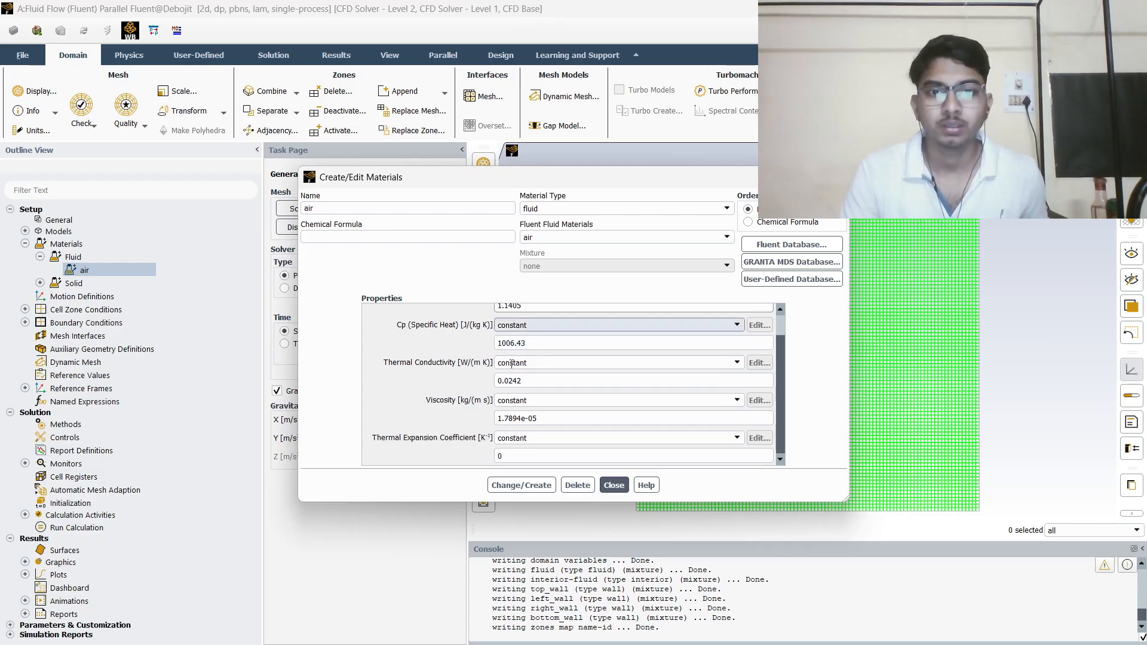
click(507, 452)
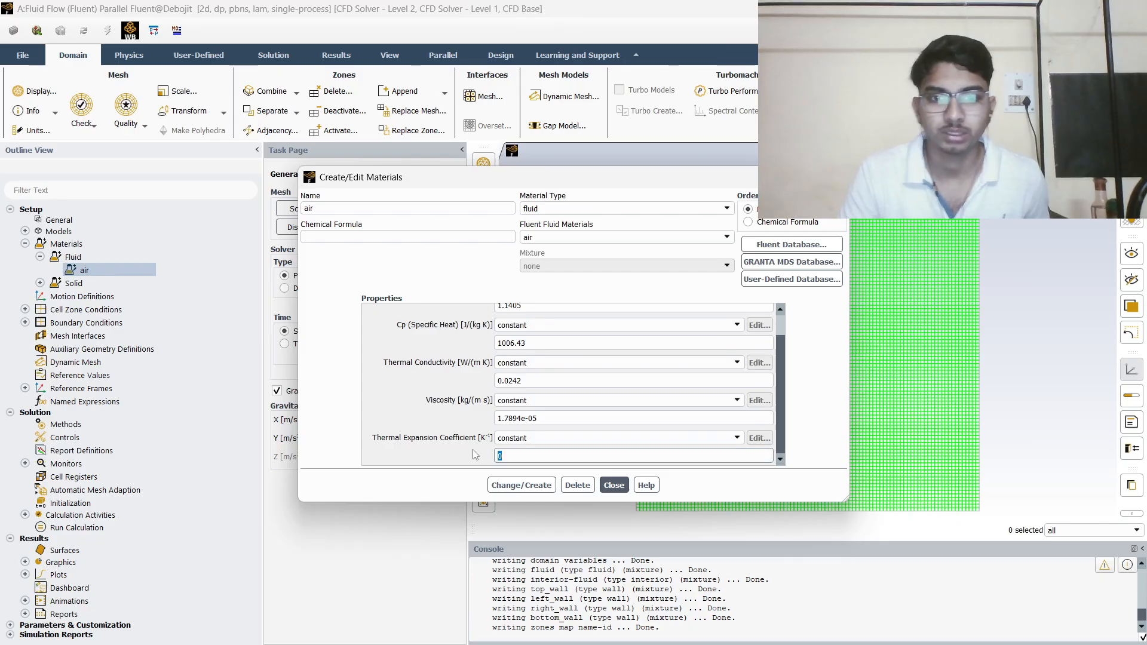
key(BackSpace)
text(0.00)
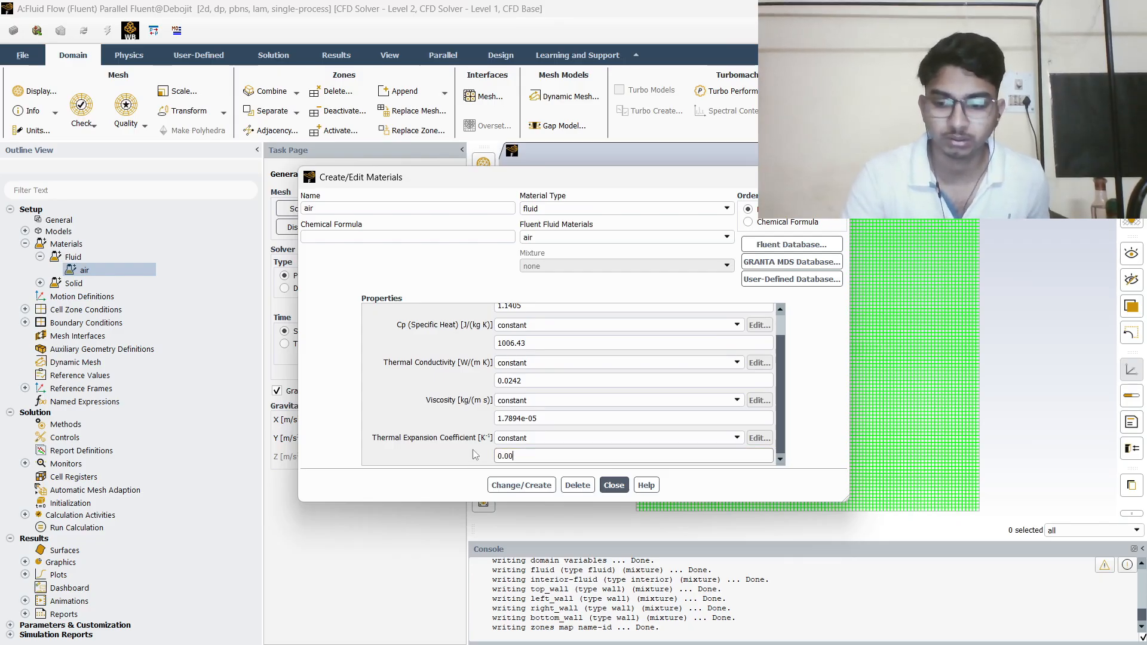
text(33)
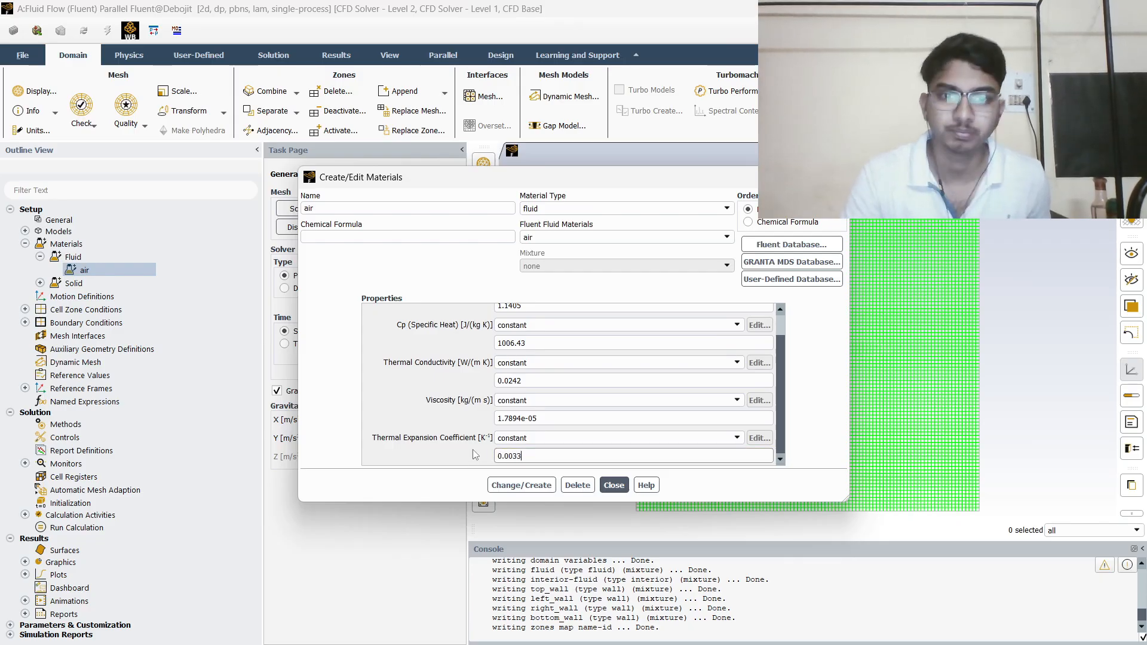
scroll(561, 409, up, 1)
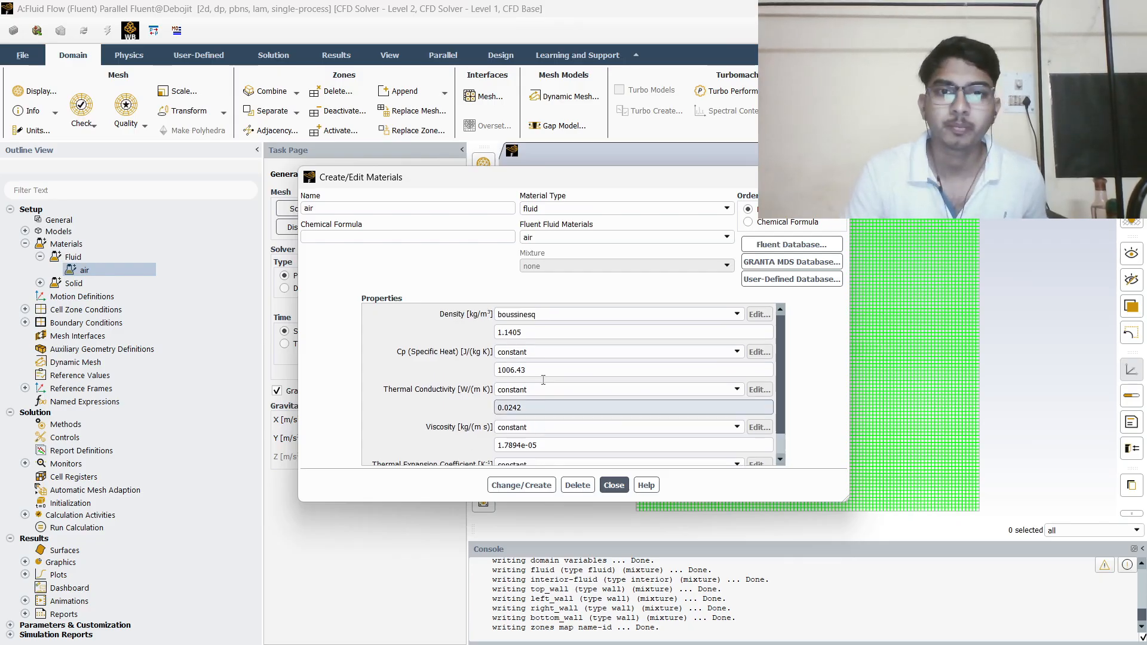
click(523, 484)
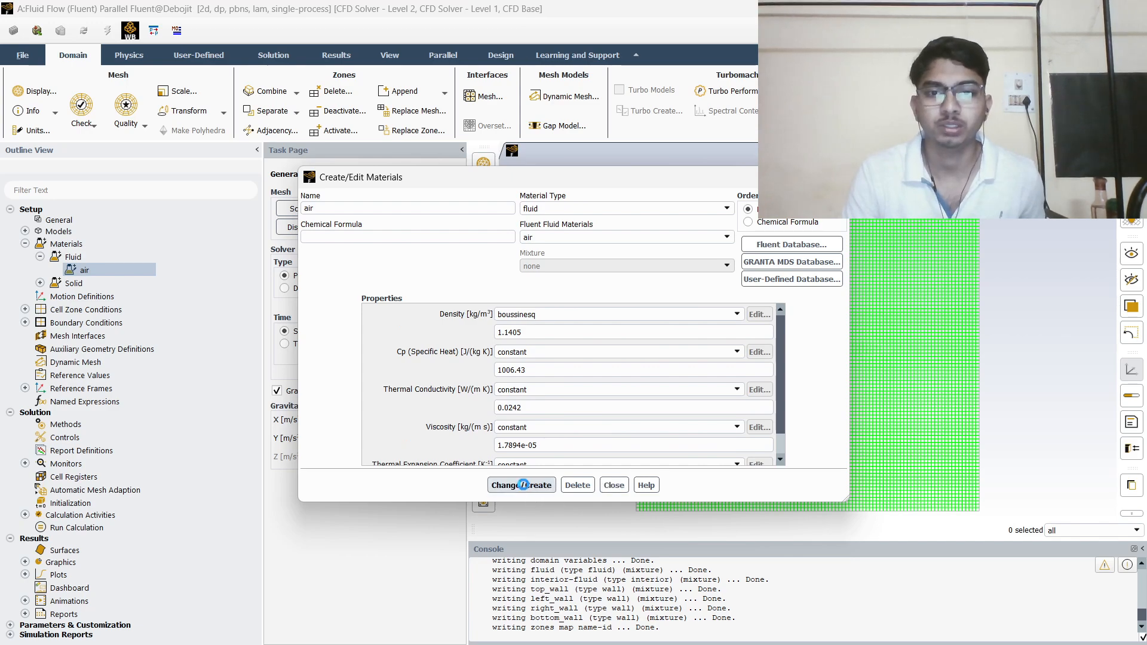
click(614, 484)
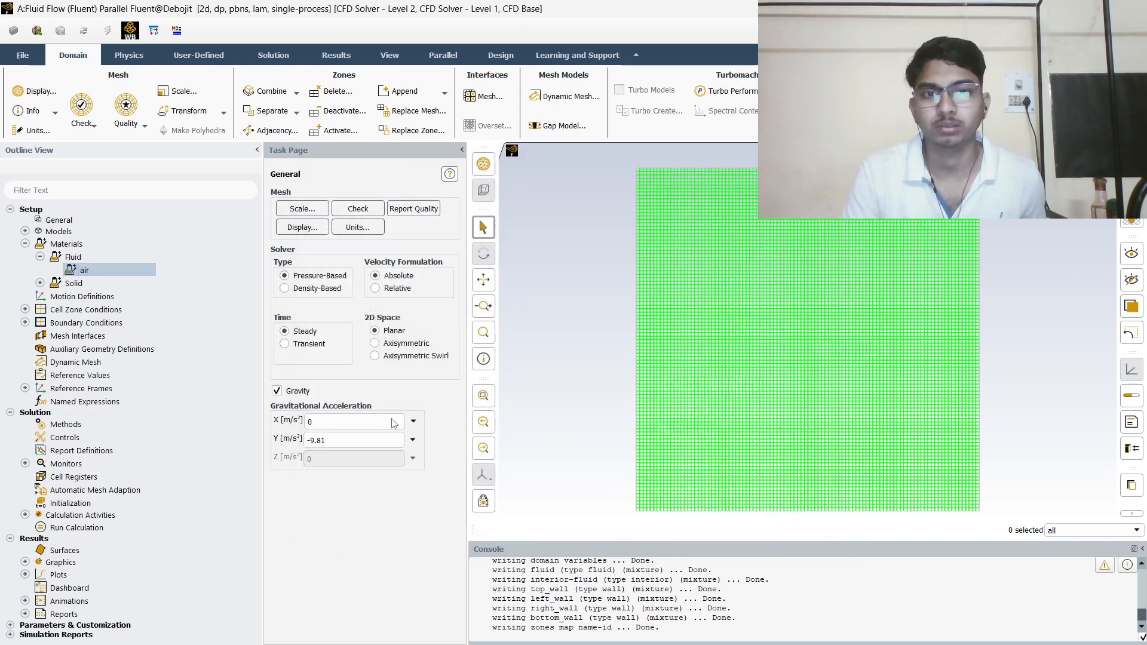
click(25, 244)
Check the material assigned to the fluid cell zone and close its settings without changes.
click(24, 271)
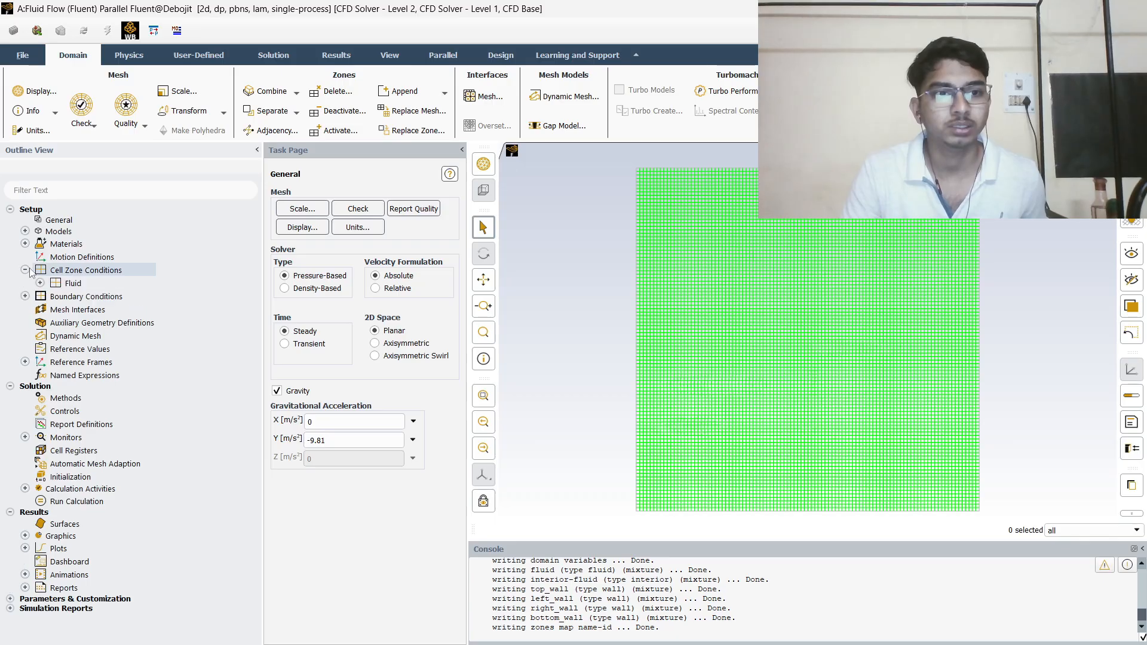
double_click(55, 282)
double_click(86, 297)
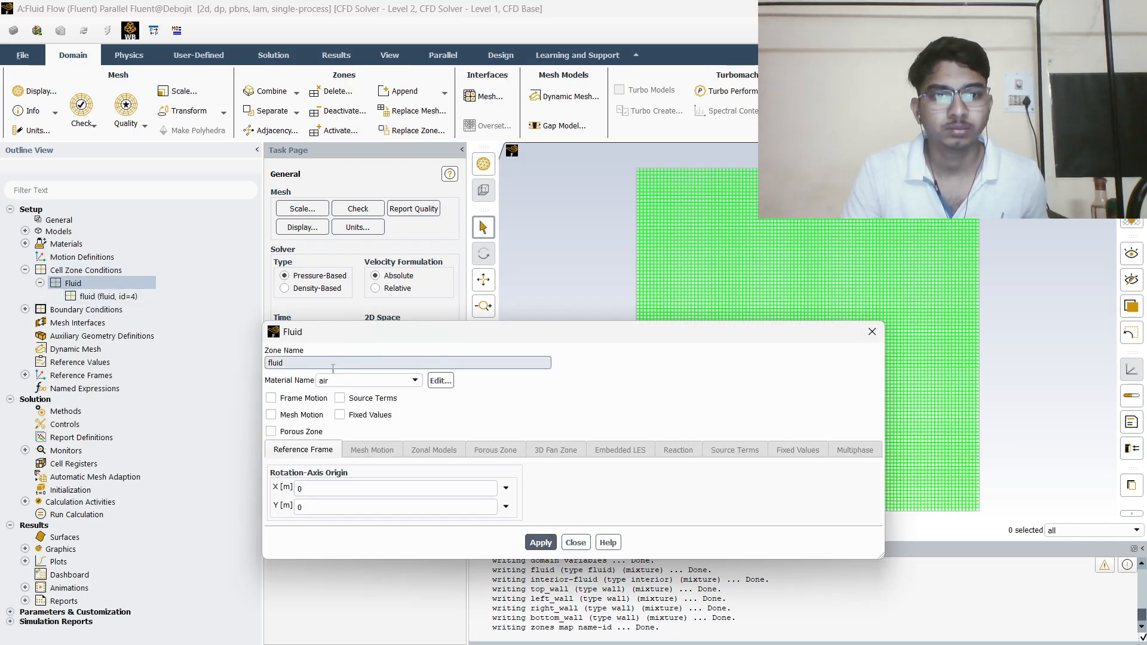
click(871, 332)
double_click(107, 297)
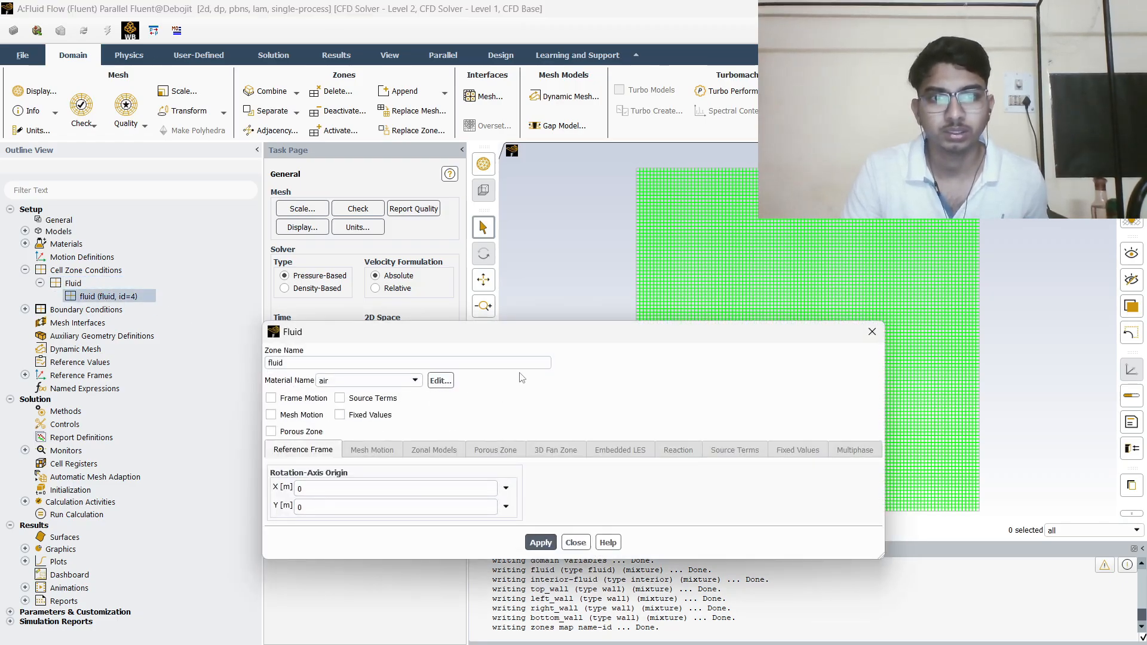
click(872, 332)
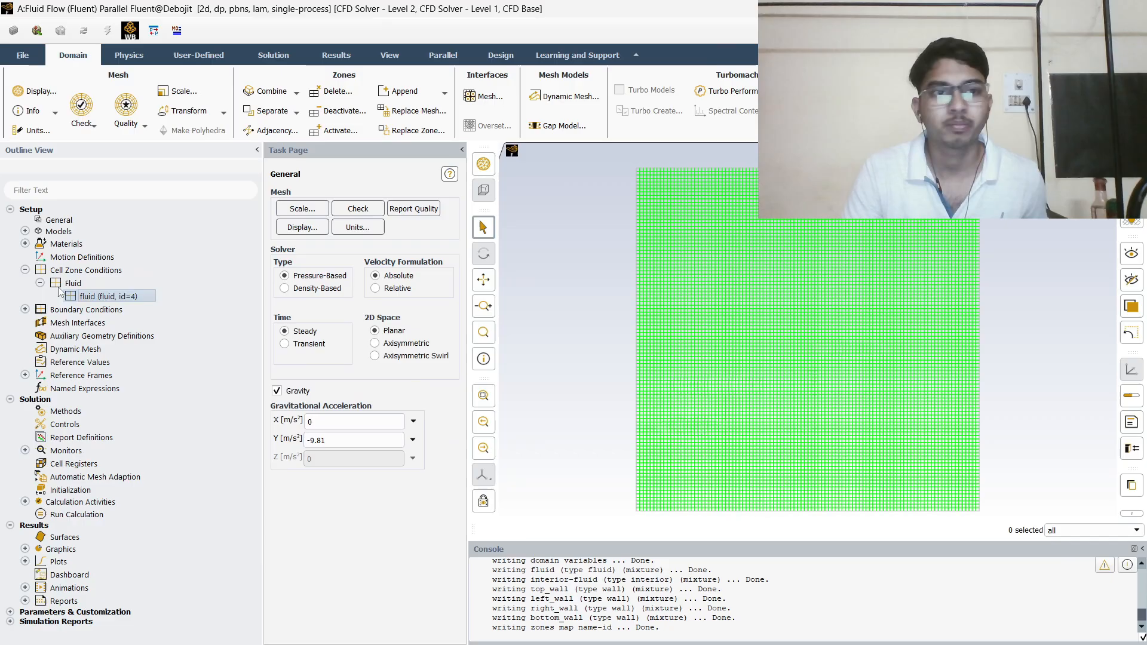
click(24, 270)
Give left_wall a Temperature thermal condition of 310 K and apply it.
click(24, 282)
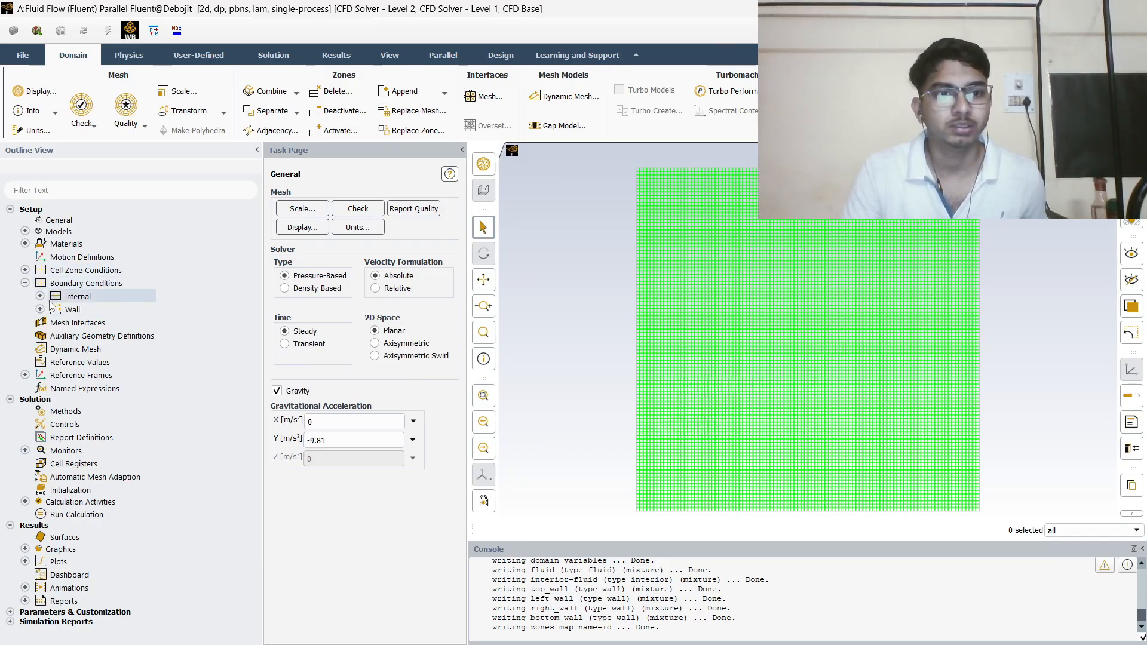
click(40, 309)
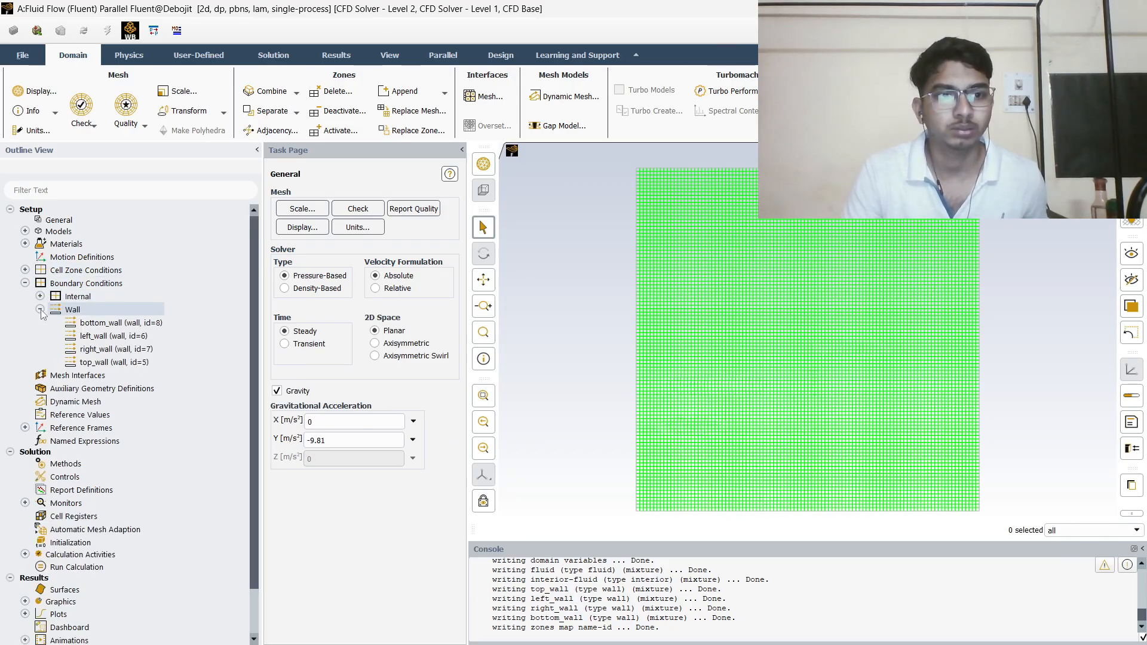
double_click(108, 338)
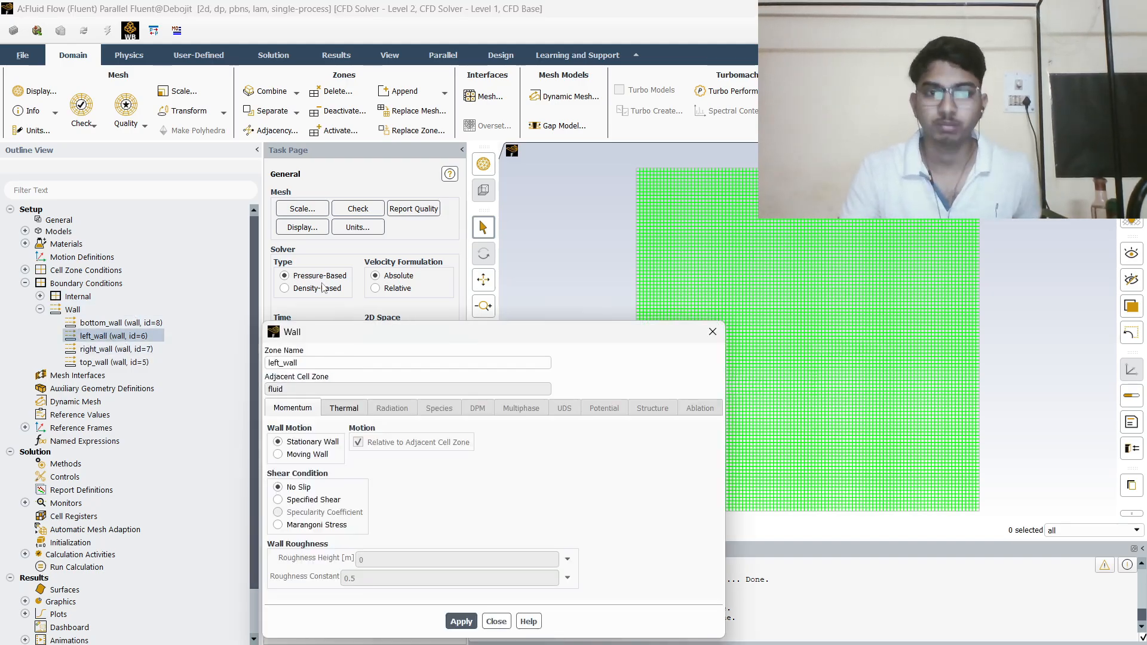
drag(386, 331, 394, 185)
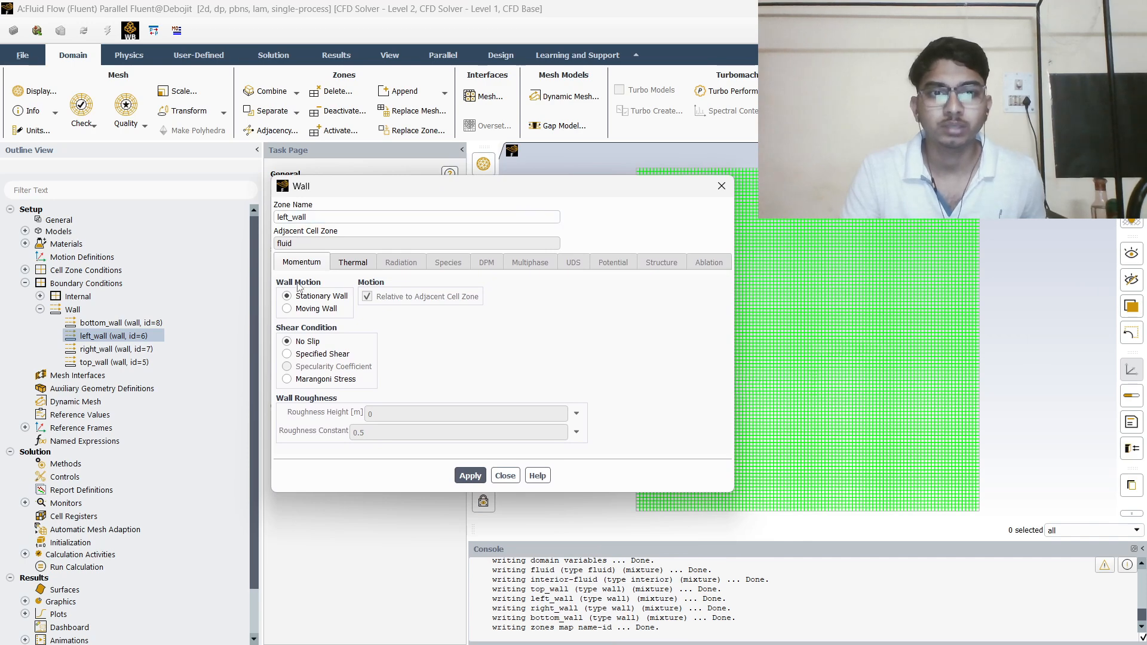
click(339, 265)
click(317, 309)
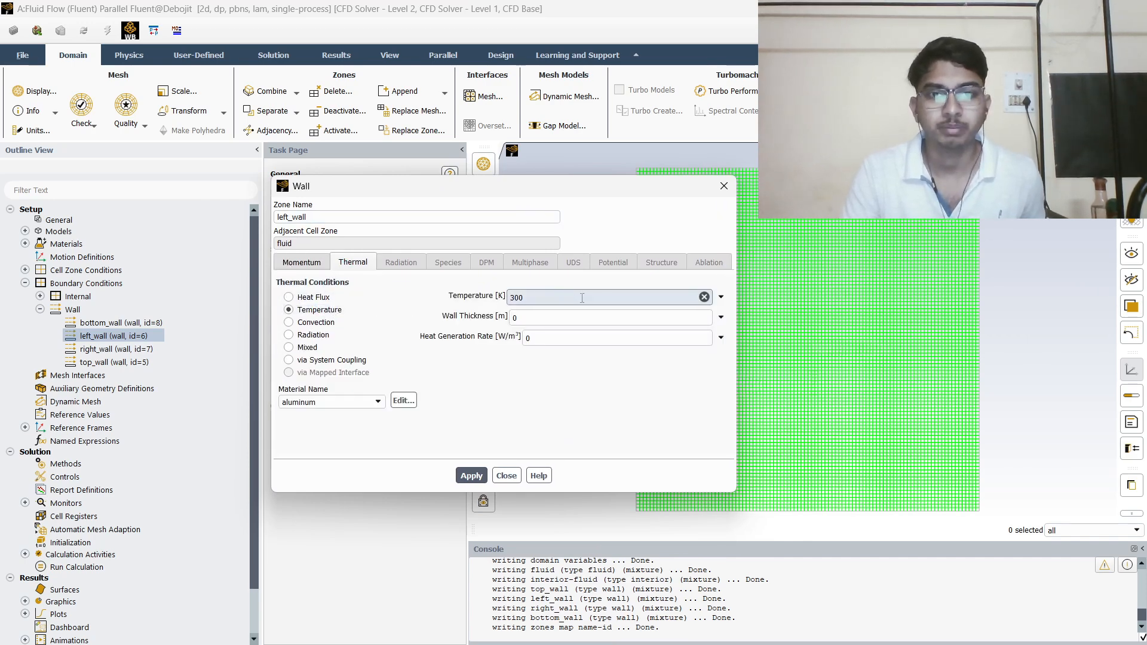
drag(589, 297, 455, 303)
drag(550, 298, 436, 298)
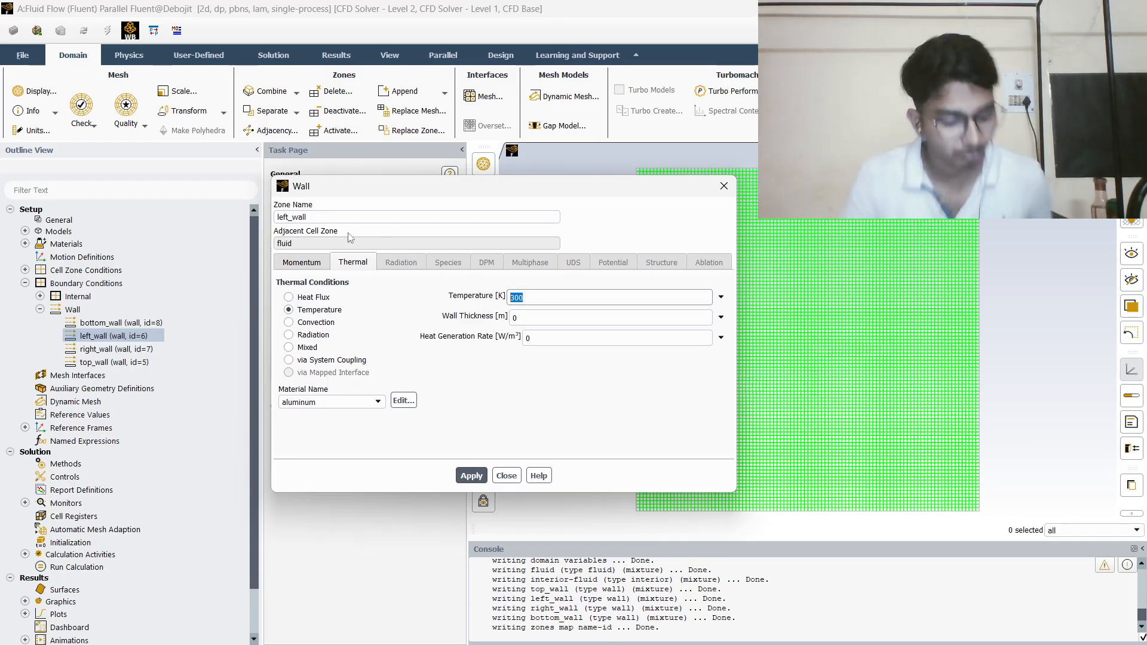
text(310)
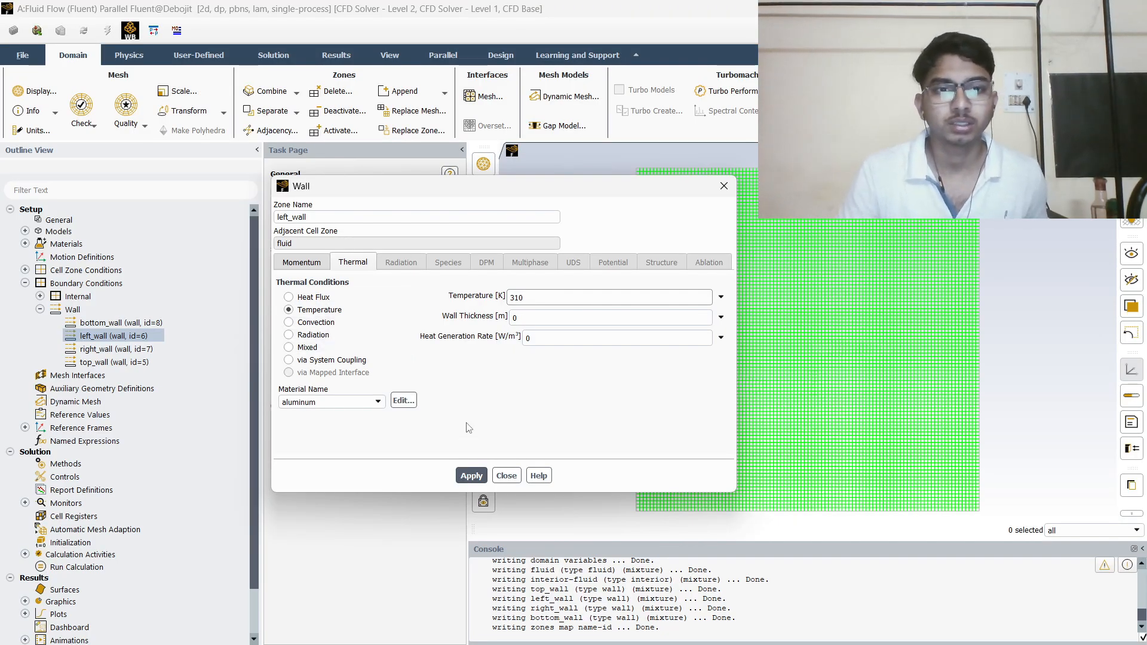
click(484, 477)
click(507, 476)
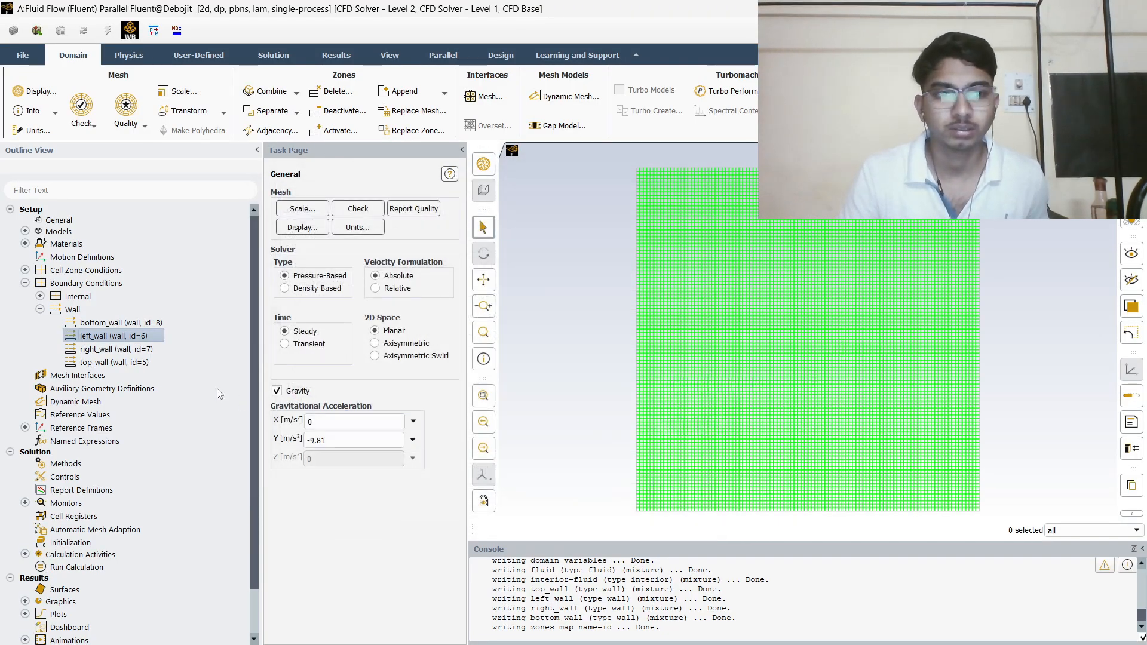
Give right_wall a Temperature thermal condition of 290 K and apply it.
click(138, 349)
double_click(140, 350)
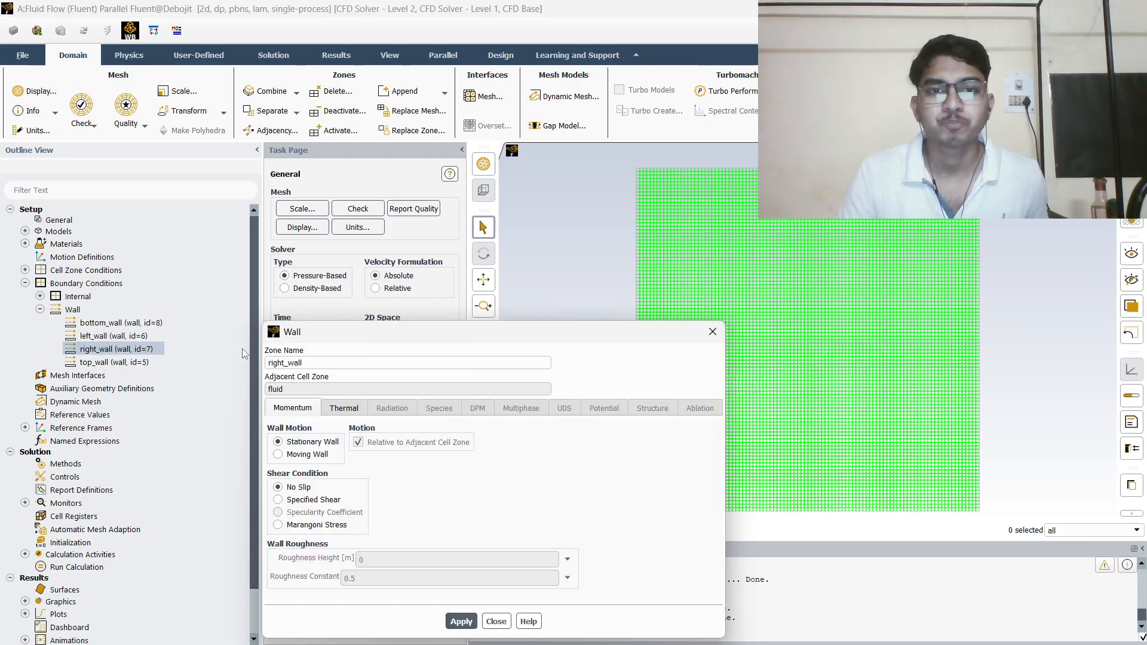
drag(410, 341, 437, 206)
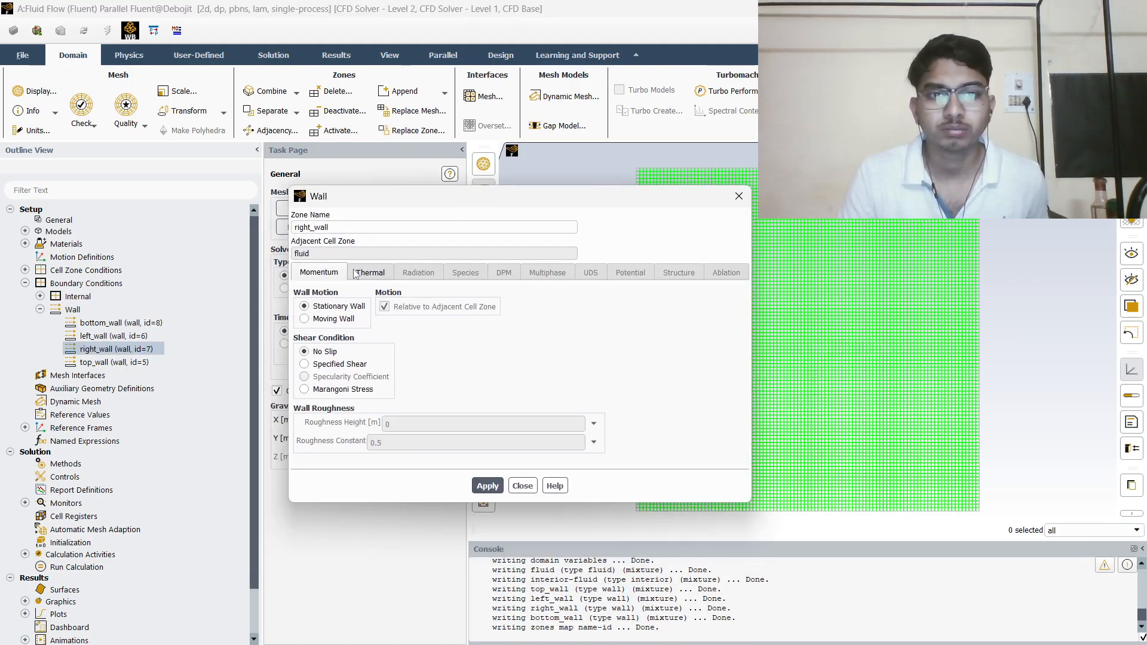
click(355, 274)
click(338, 273)
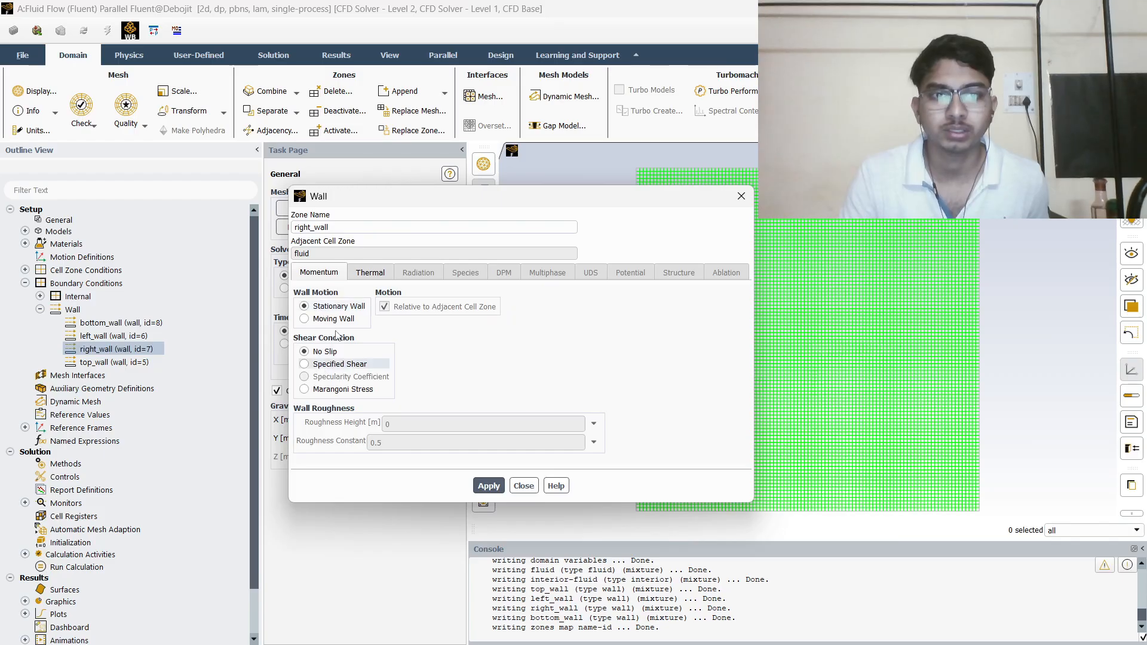
click(370, 273)
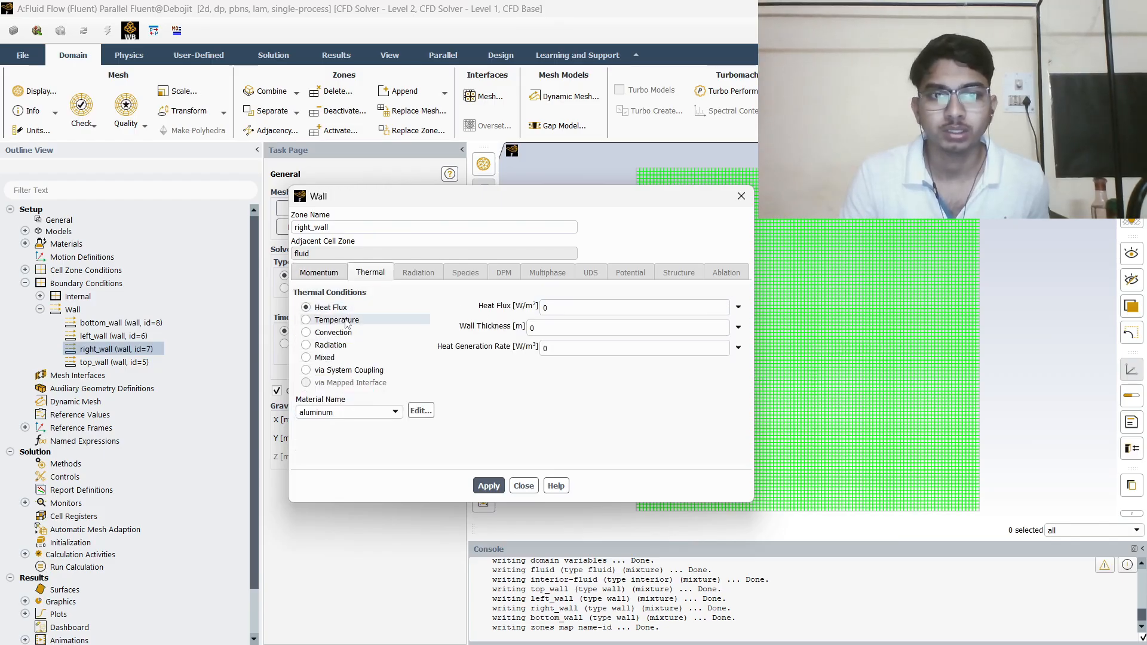
click(305, 320)
double_click(534, 307)
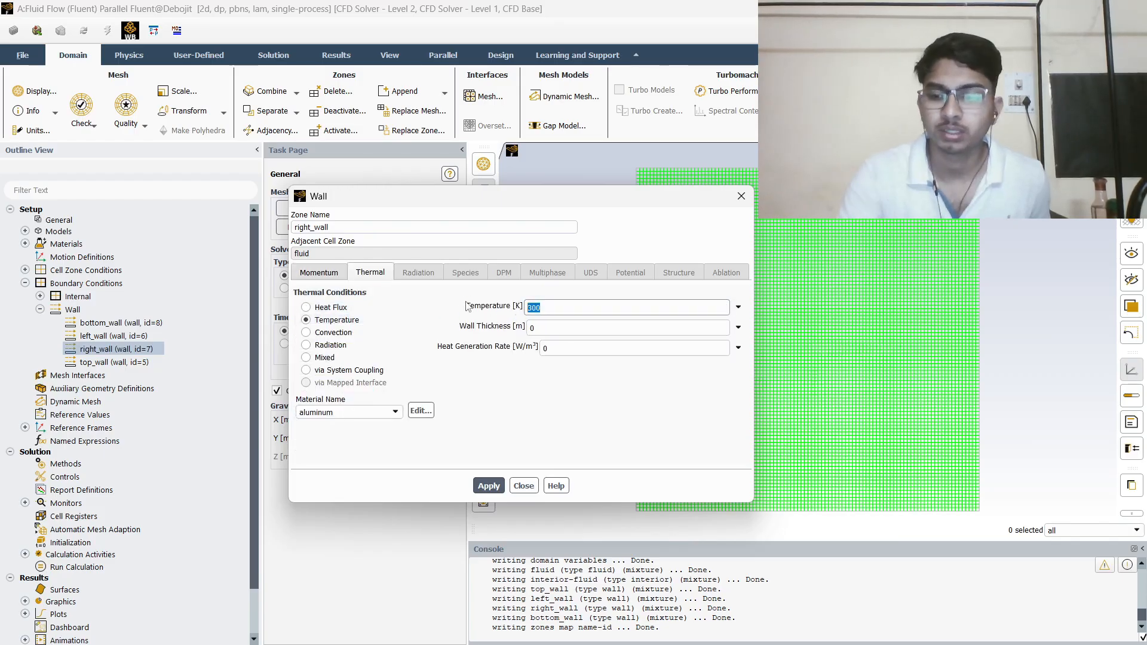
text(290)
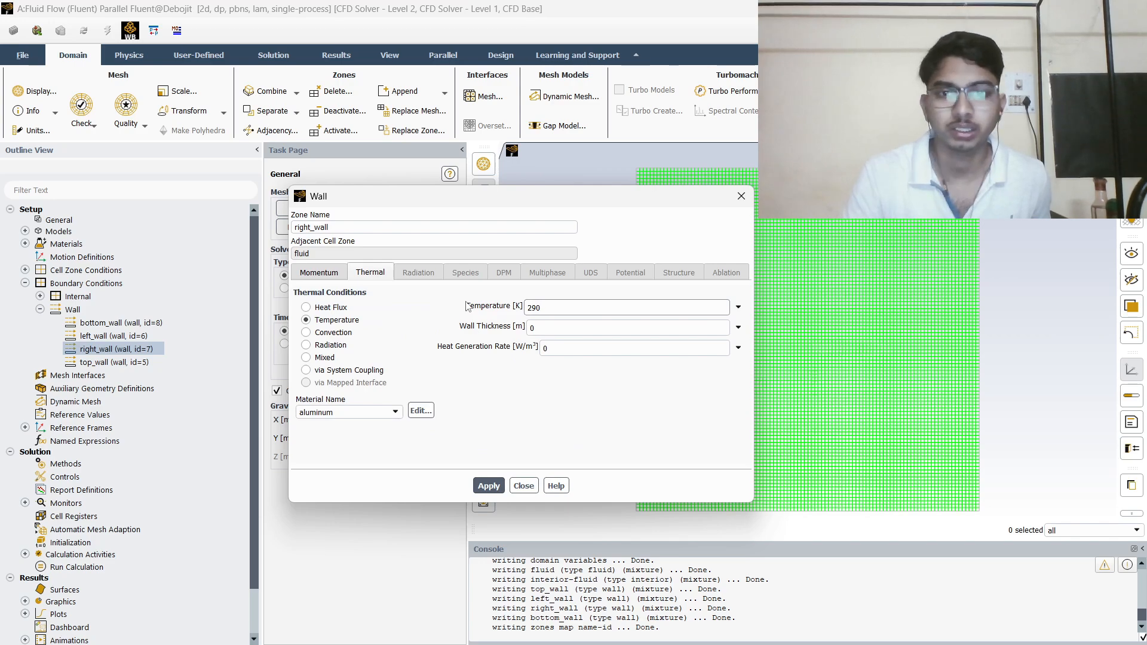
click(487, 486)
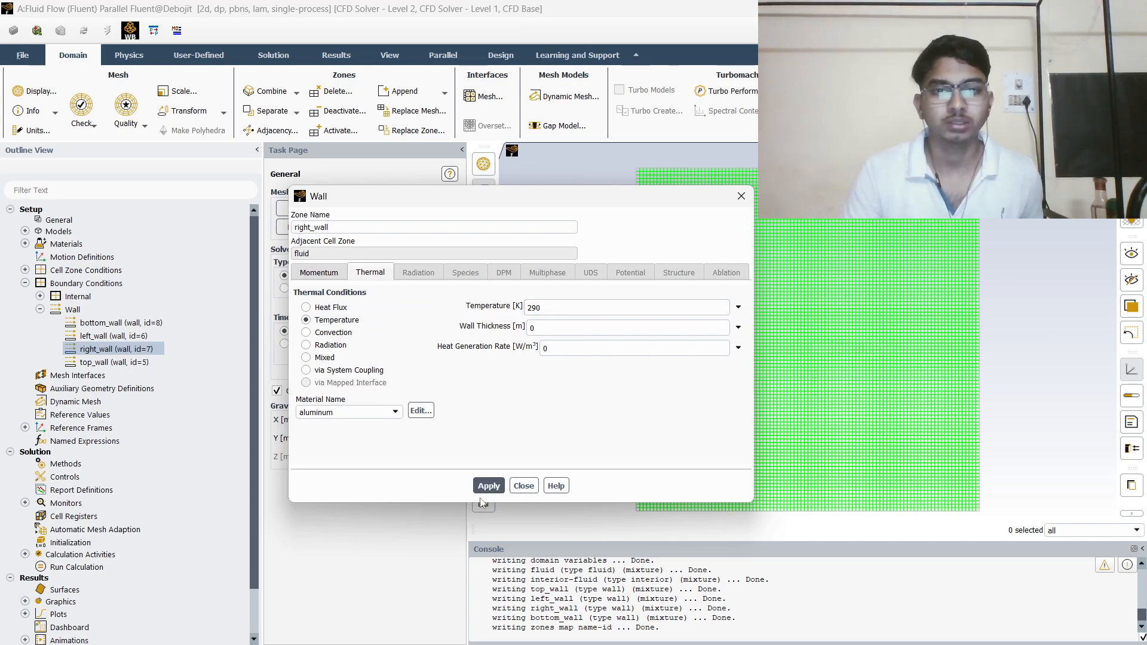
click(520, 487)
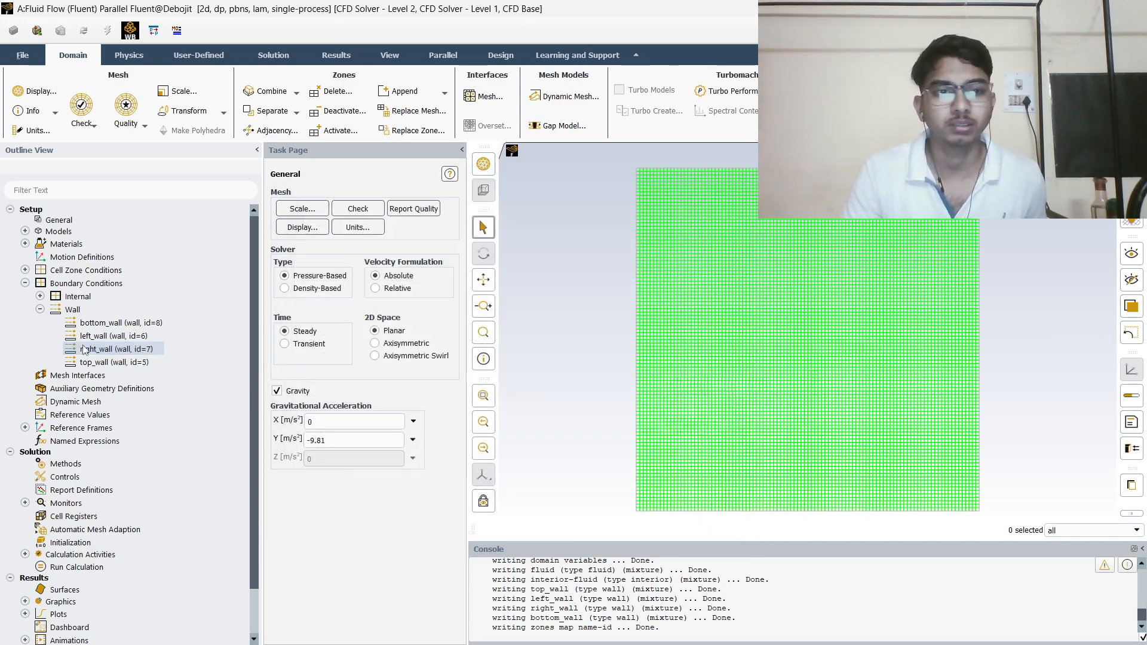
Give top_wall a Temperature thermal condition of 300 K and close its settings.
double_click(105, 363)
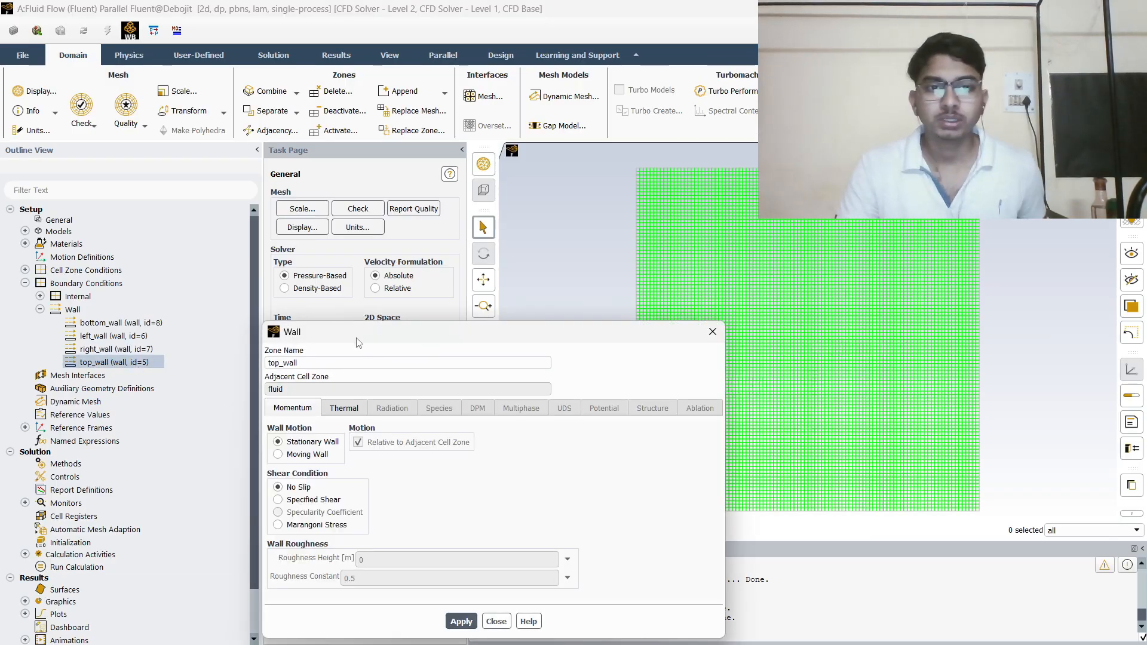
drag(359, 342, 413, 196)
click(398, 261)
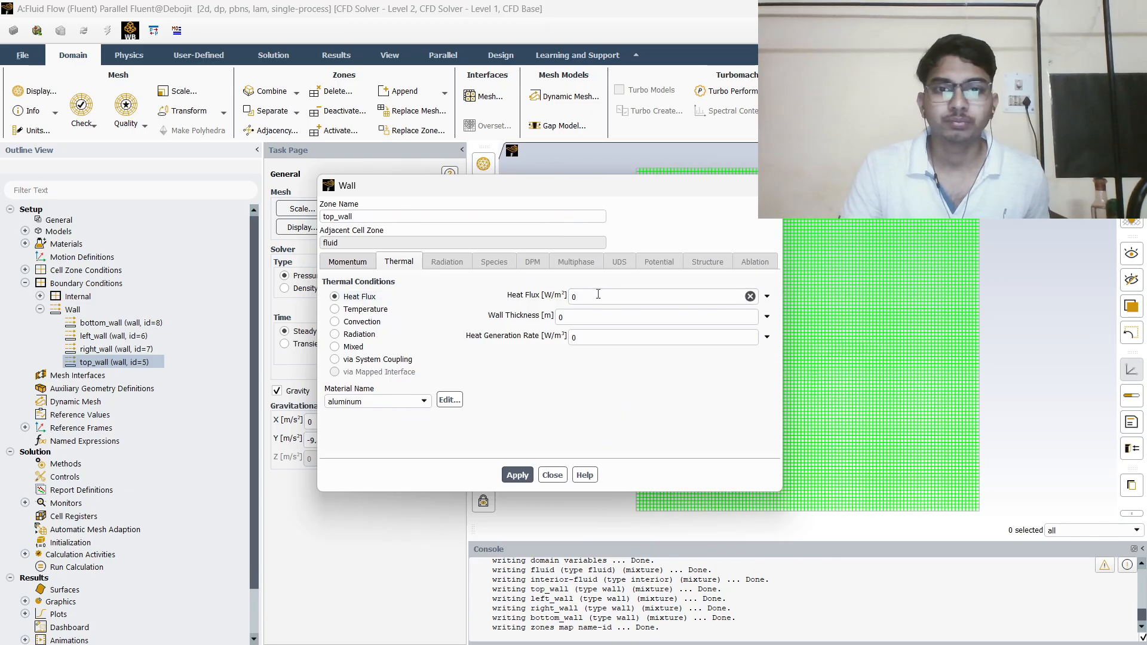
click(385, 309)
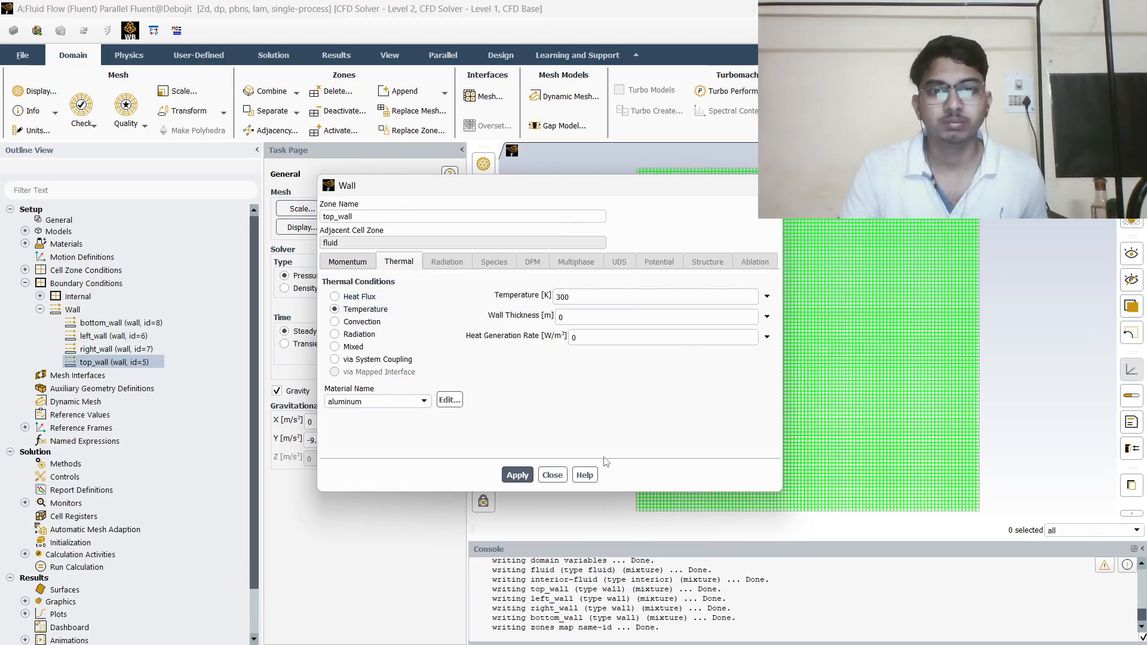
click(553, 475)
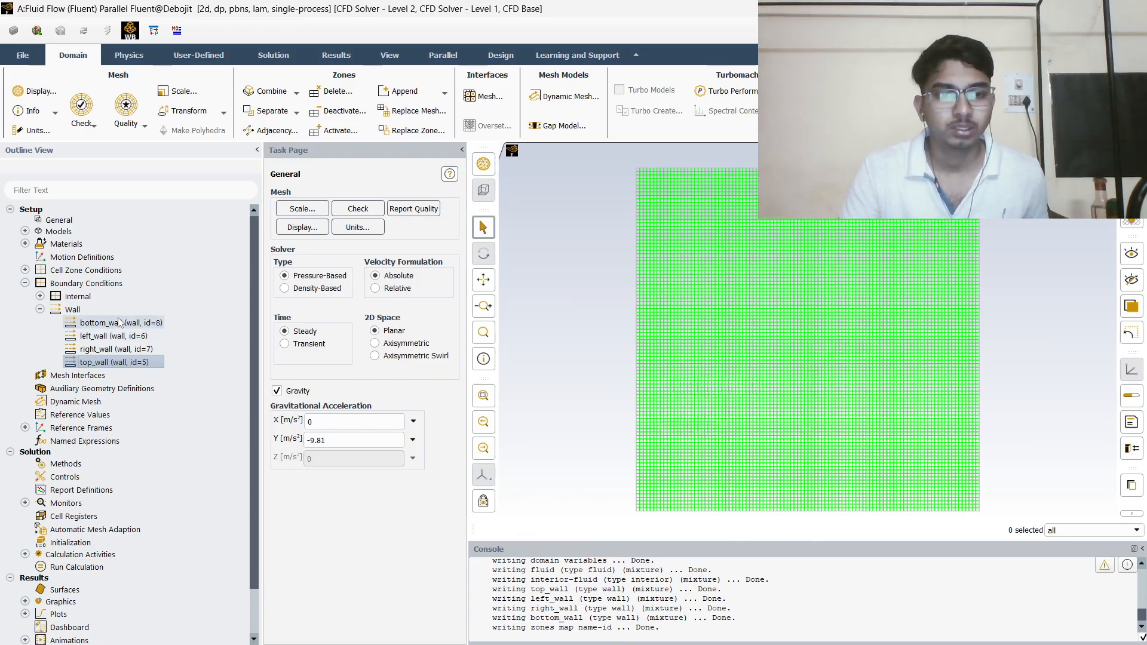
Create a named expression L defined as 1[m] and close the expression manager.
double_click(110, 442)
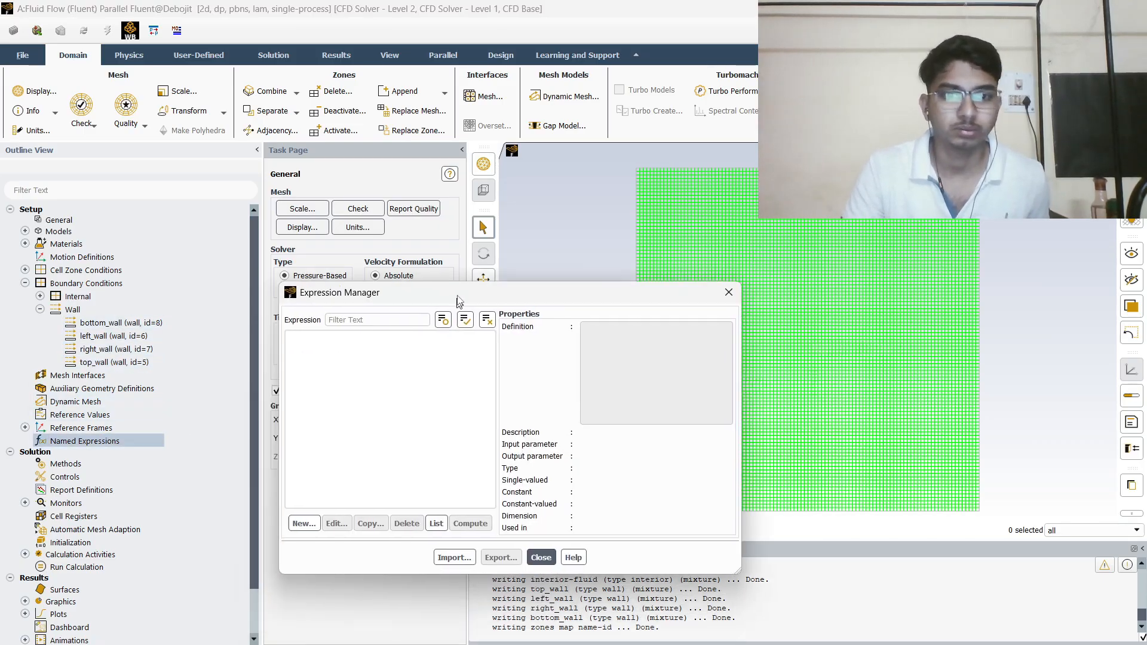
drag(459, 301, 501, 200)
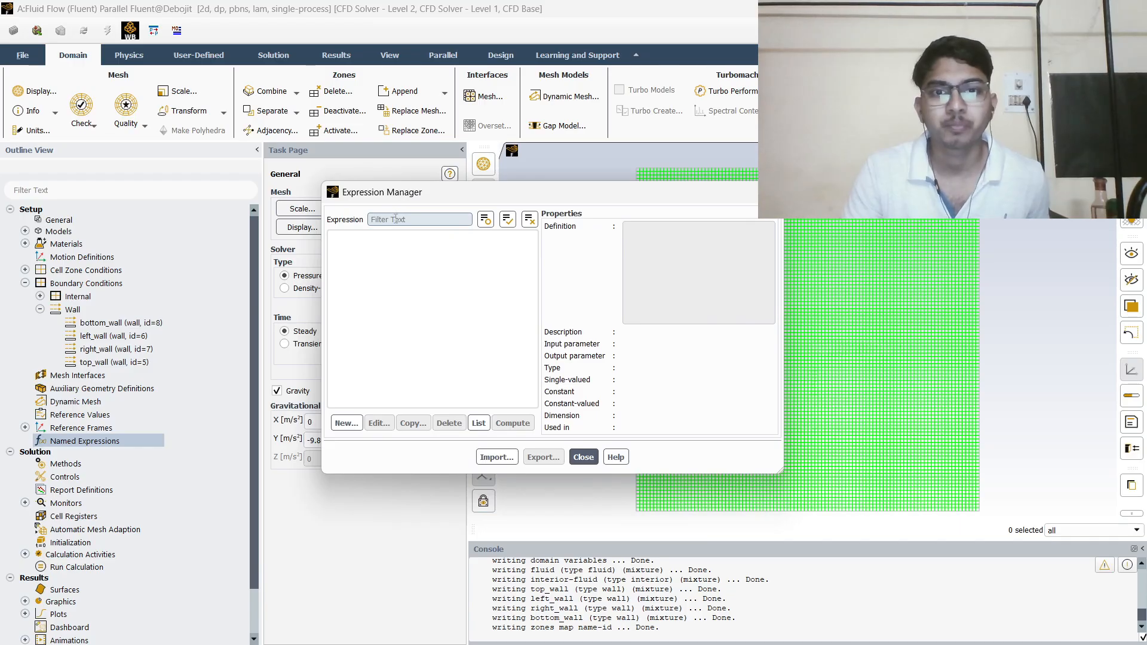
click(346, 423)
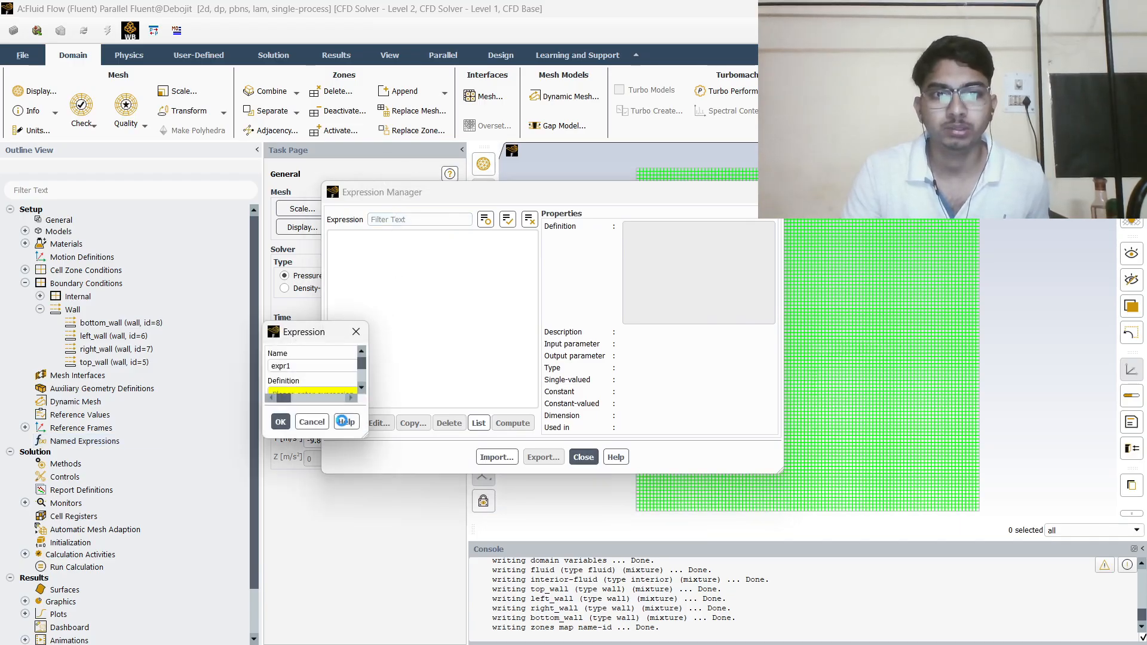
double_click(372, 127)
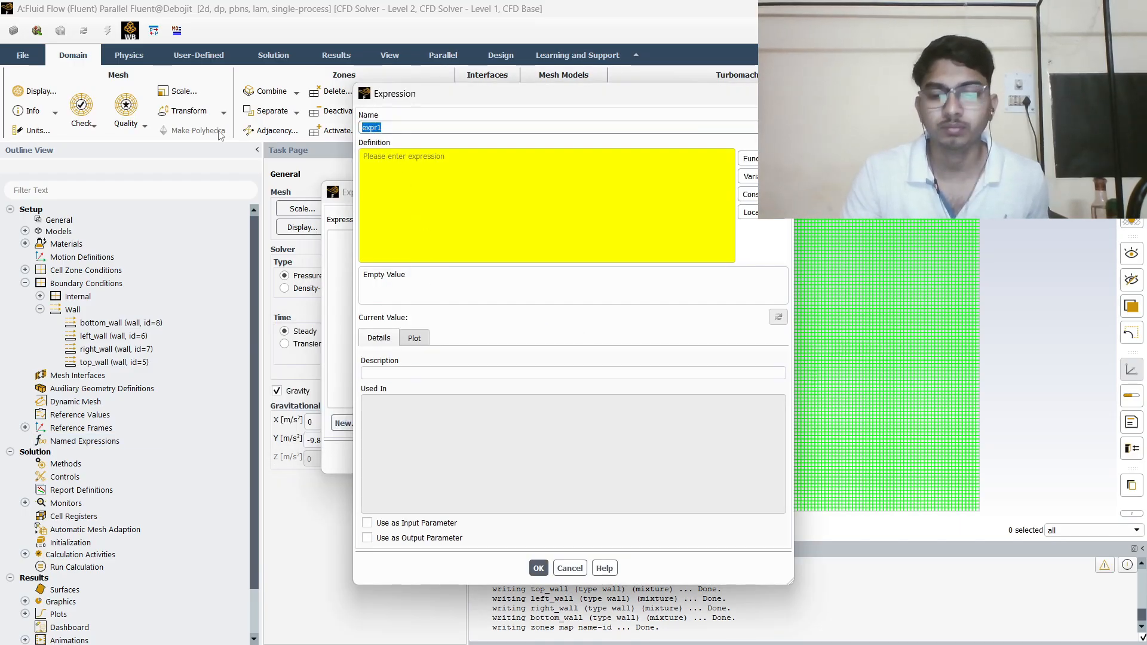
text(L)
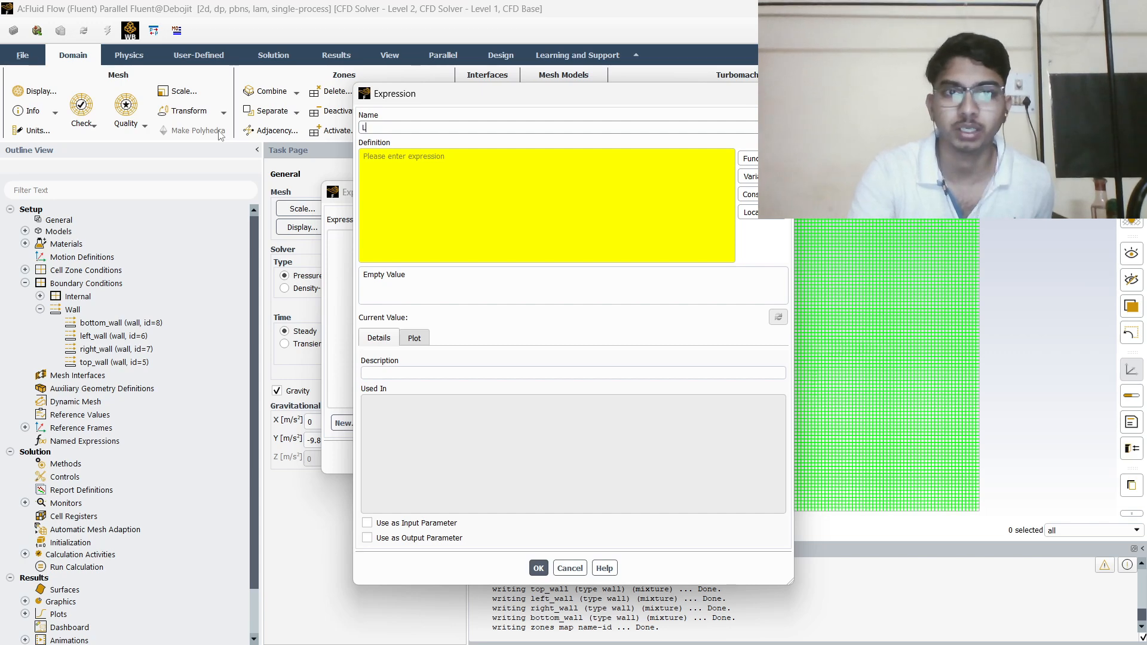
click(374, 158)
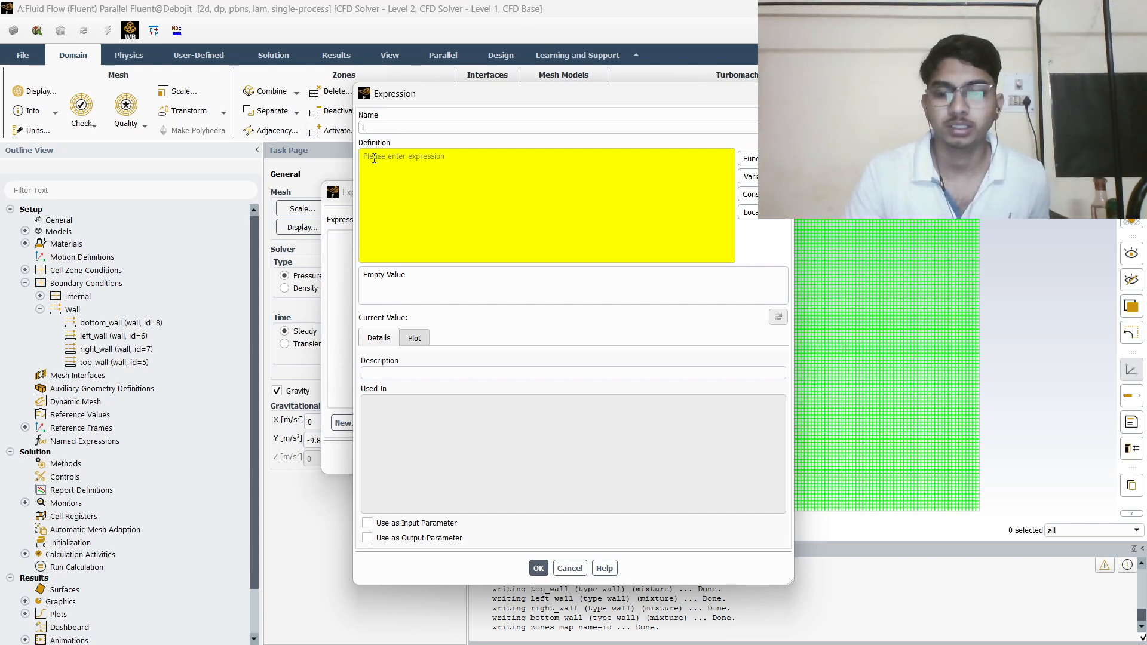
text(1)
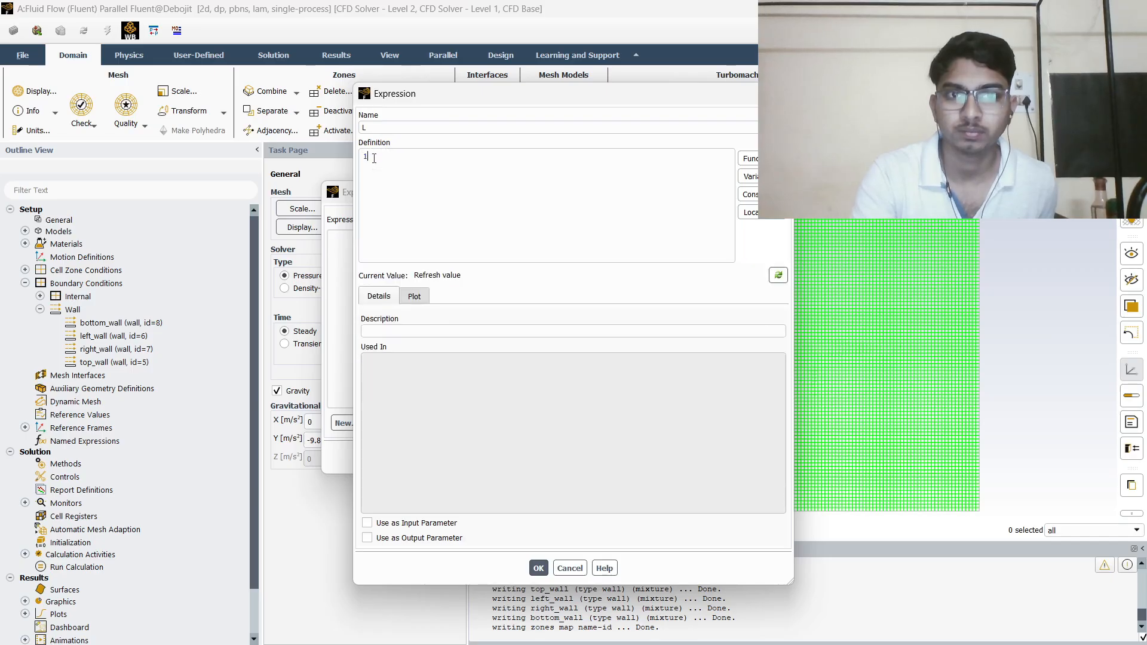
text([m])
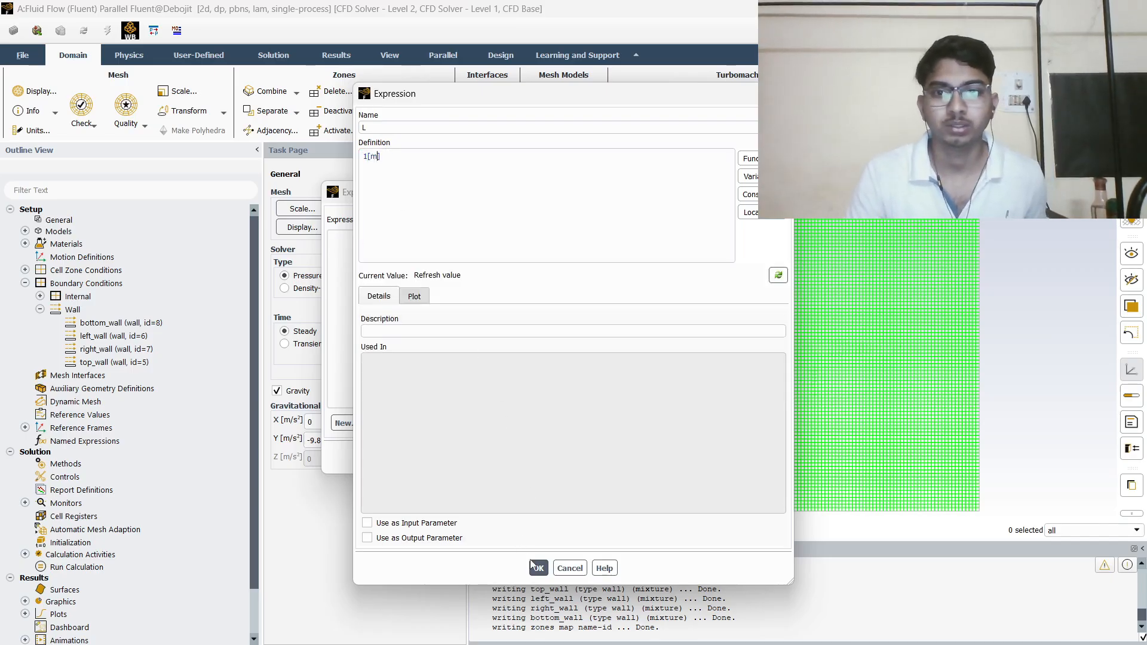
click(778, 279)
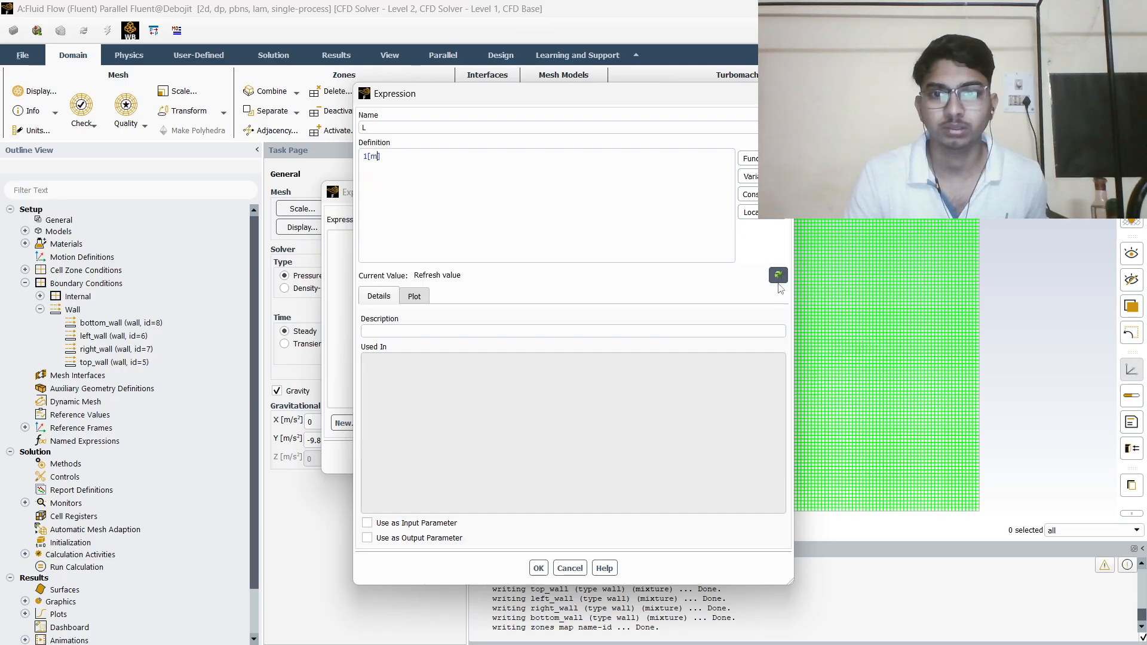
click(541, 568)
click(355, 237)
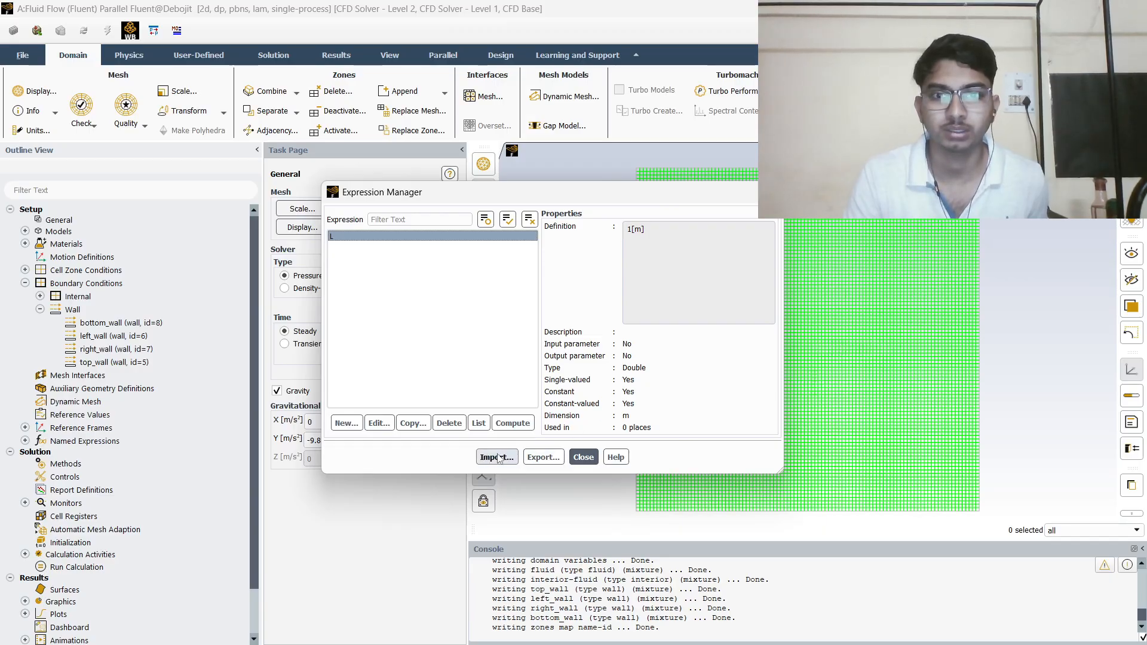
click(584, 457)
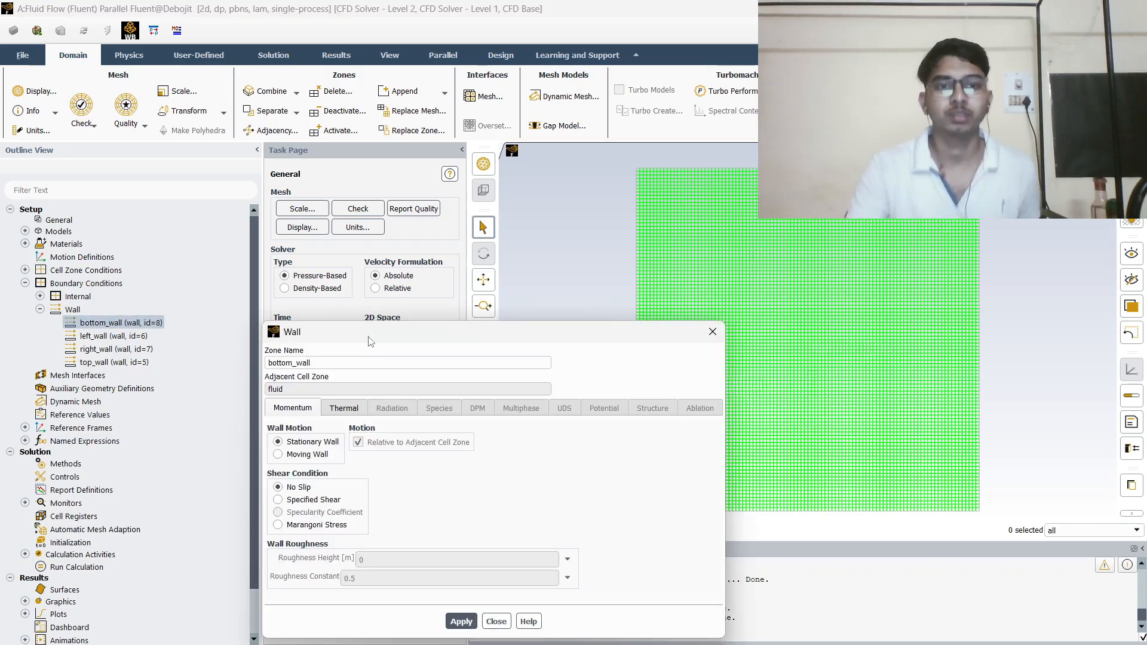
Define the Heat Flux of bottom_wall with the expression 1000 [kg s^-3]*sin(PI*x/L).
drag(368, 336, 429, 175)
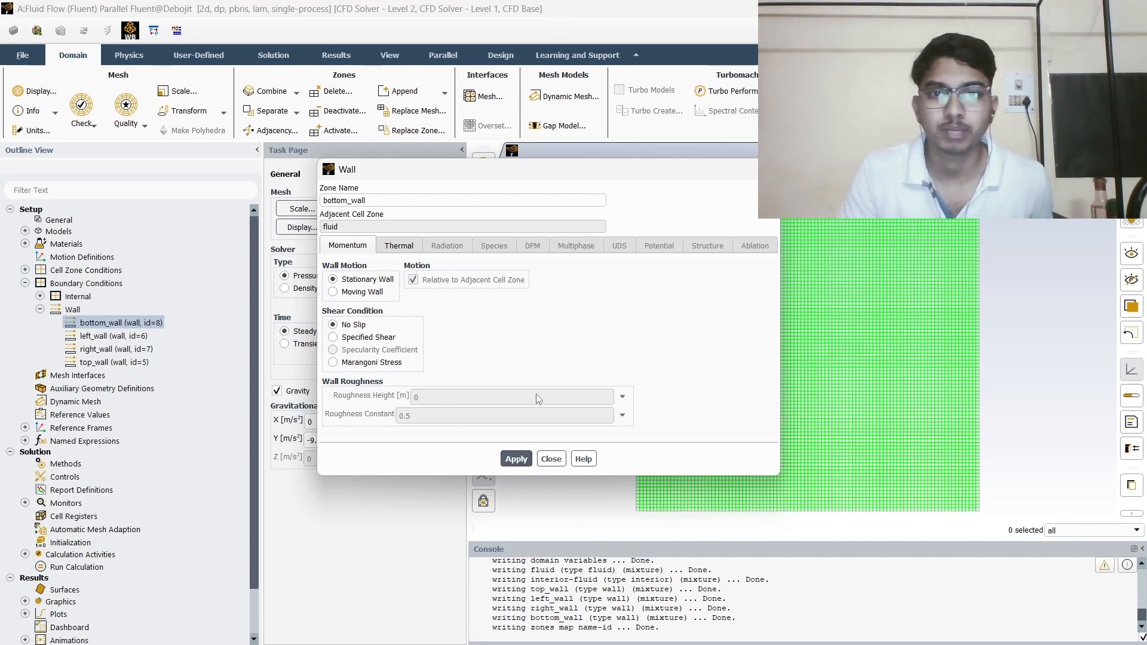
click(392, 248)
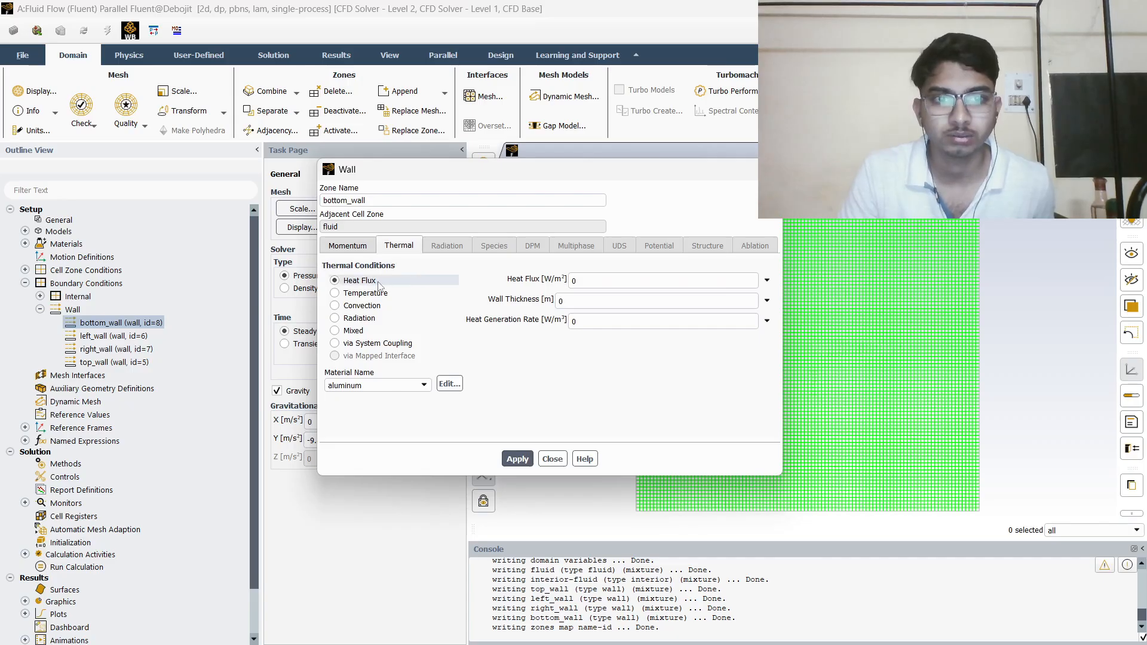
click(767, 280)
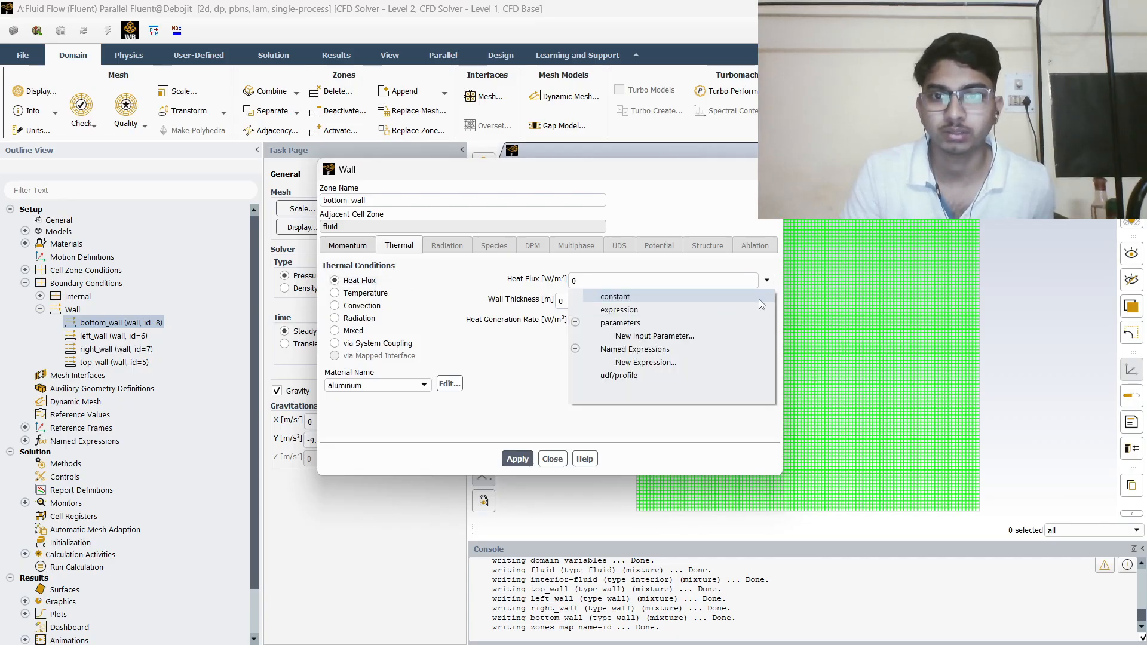
click(722, 318)
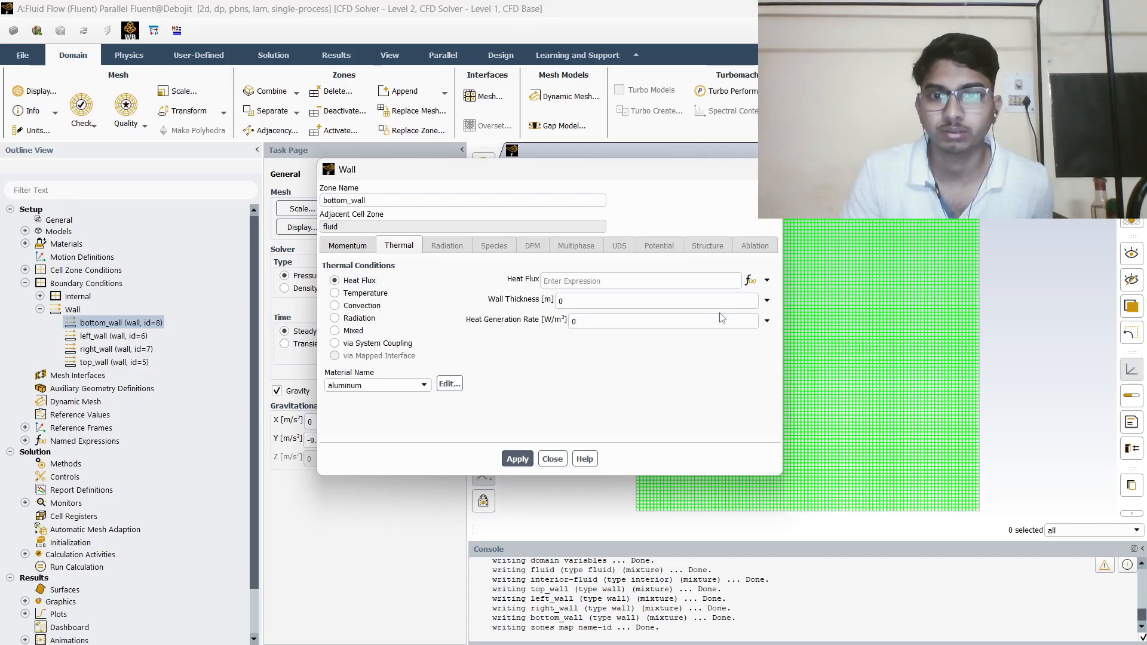
click(691, 284)
text(1000 [kg s^-3)
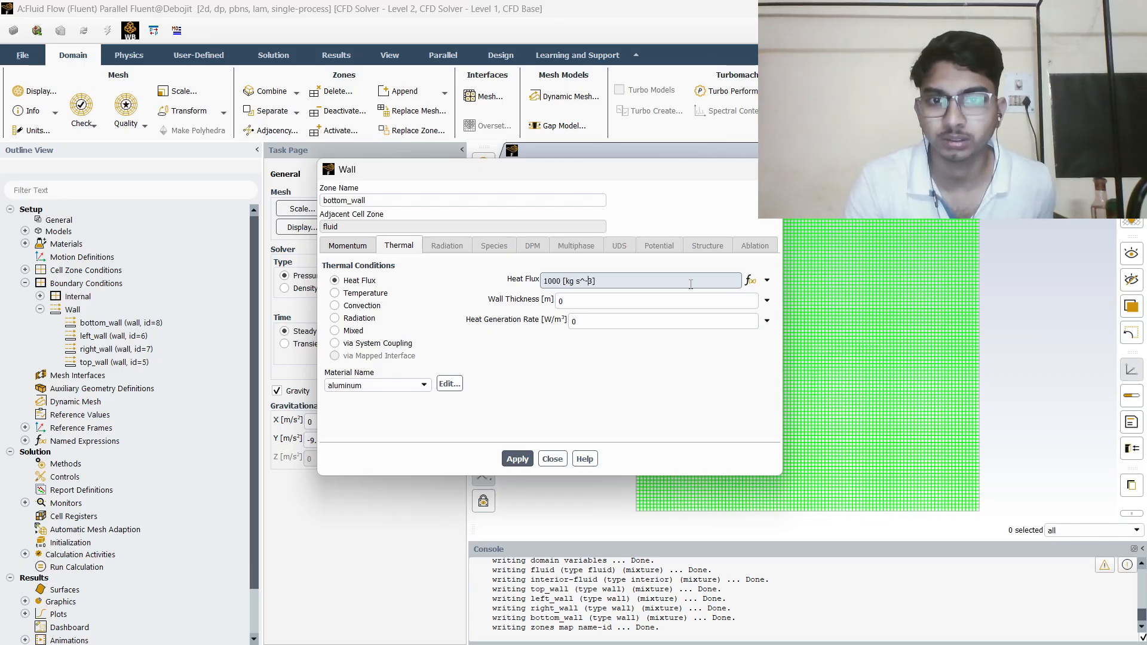
text(*)
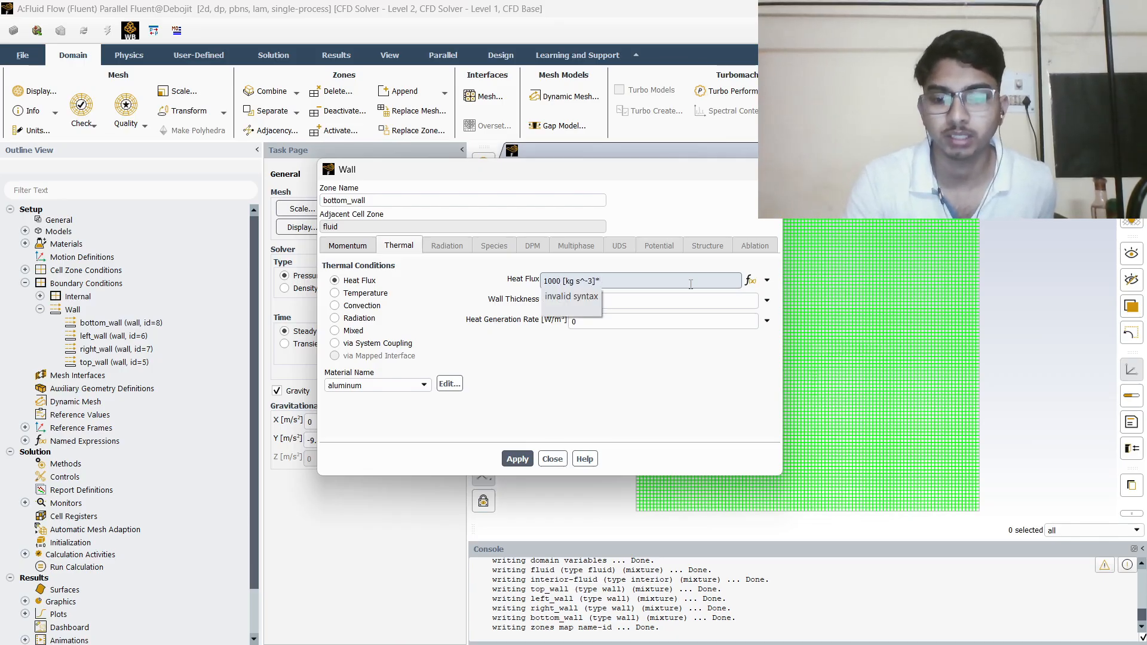
text(sin())
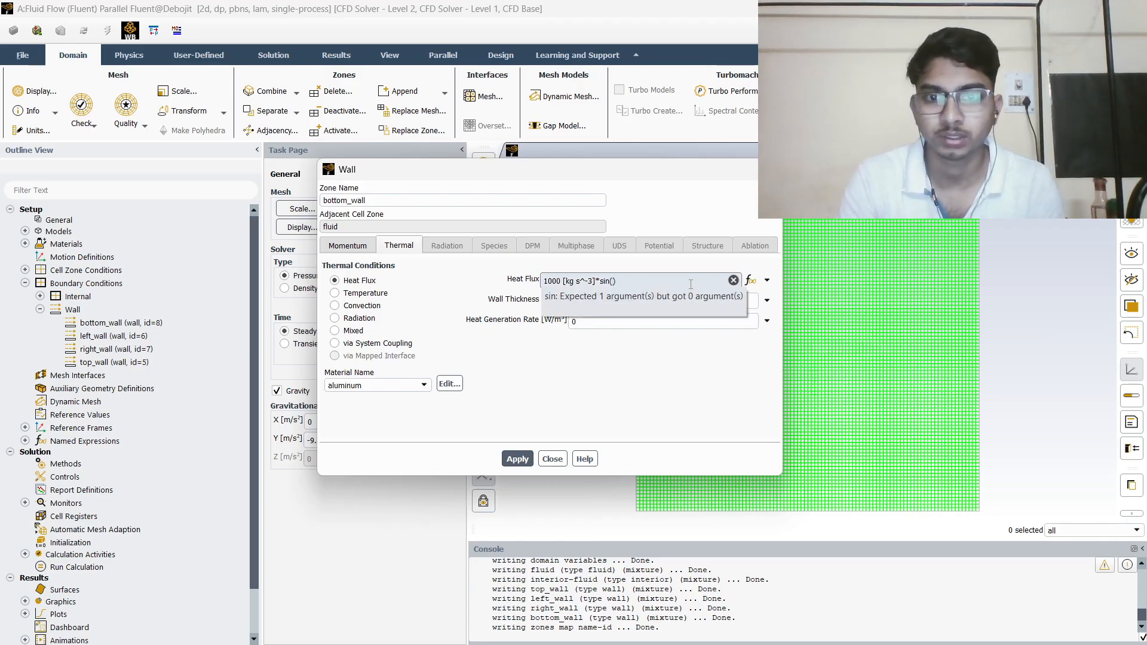
text(PI)
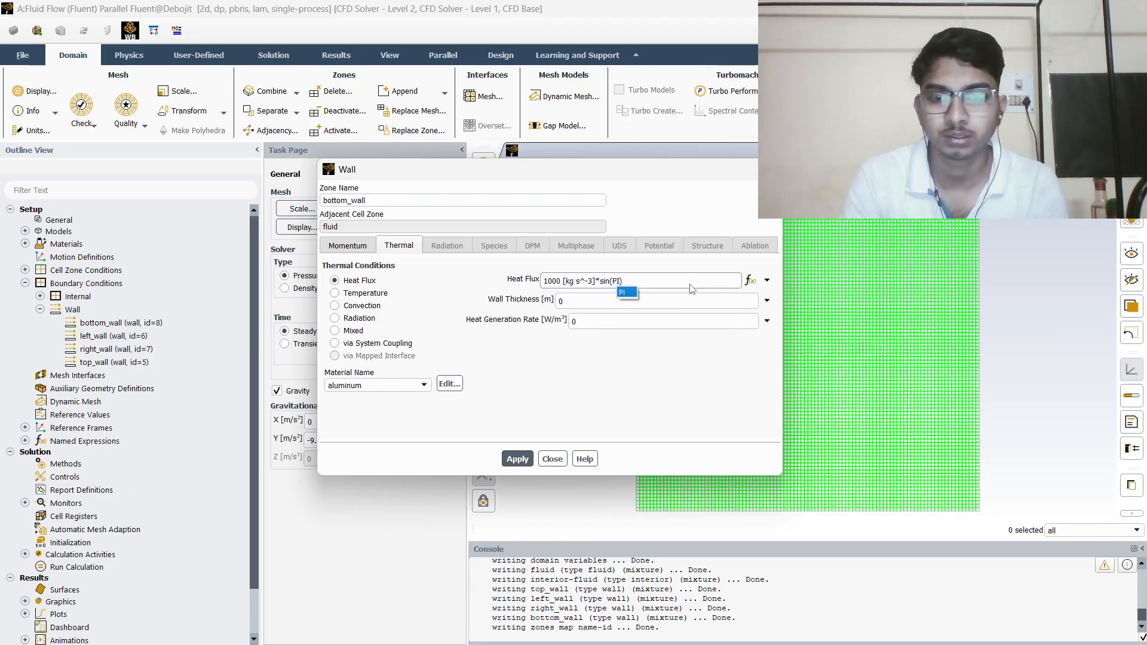
text(*x)
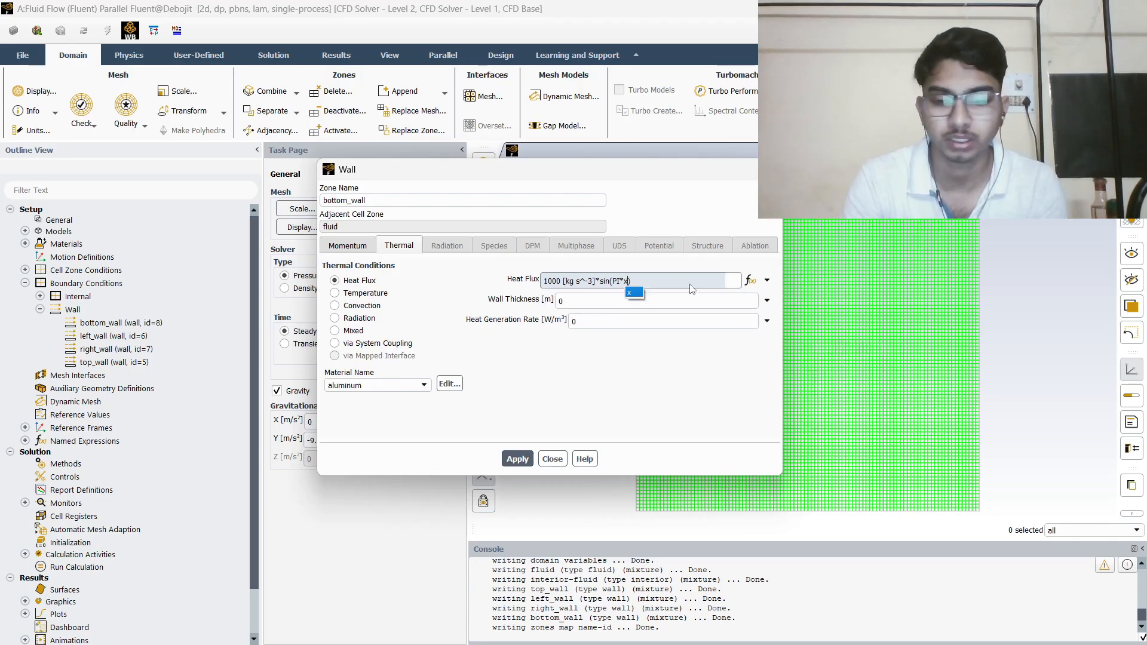
text(/L)
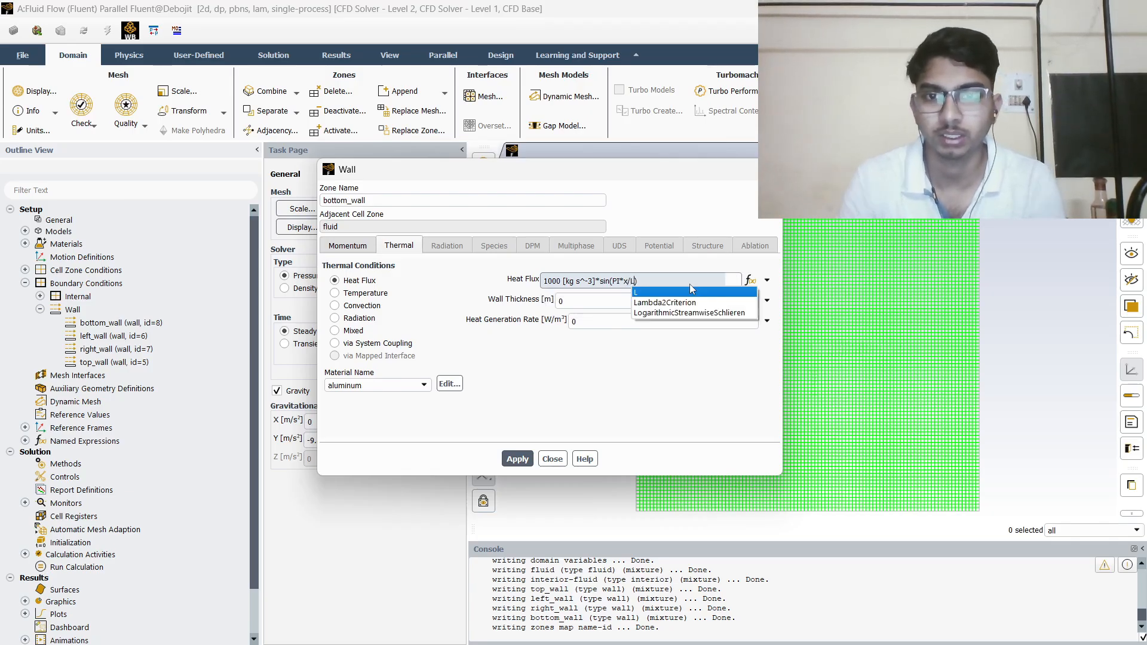
click(701, 381)
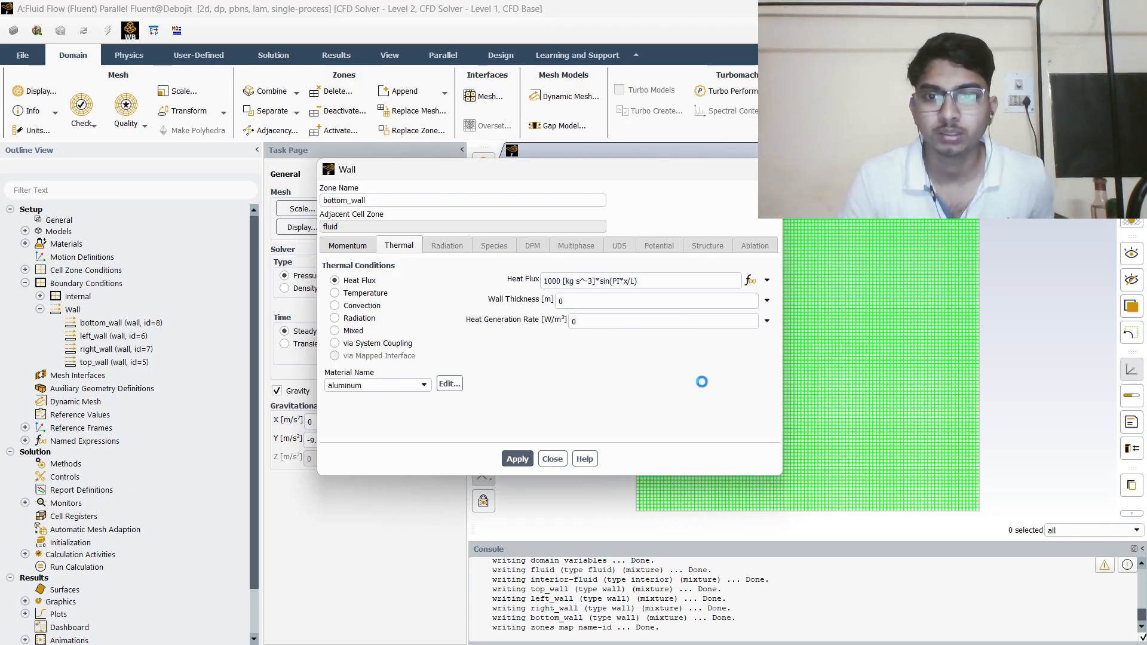
Plot the heat flux expression for x from 0 to 1000 m, accept it and apply the bottom_wall settings.
click(764, 281)
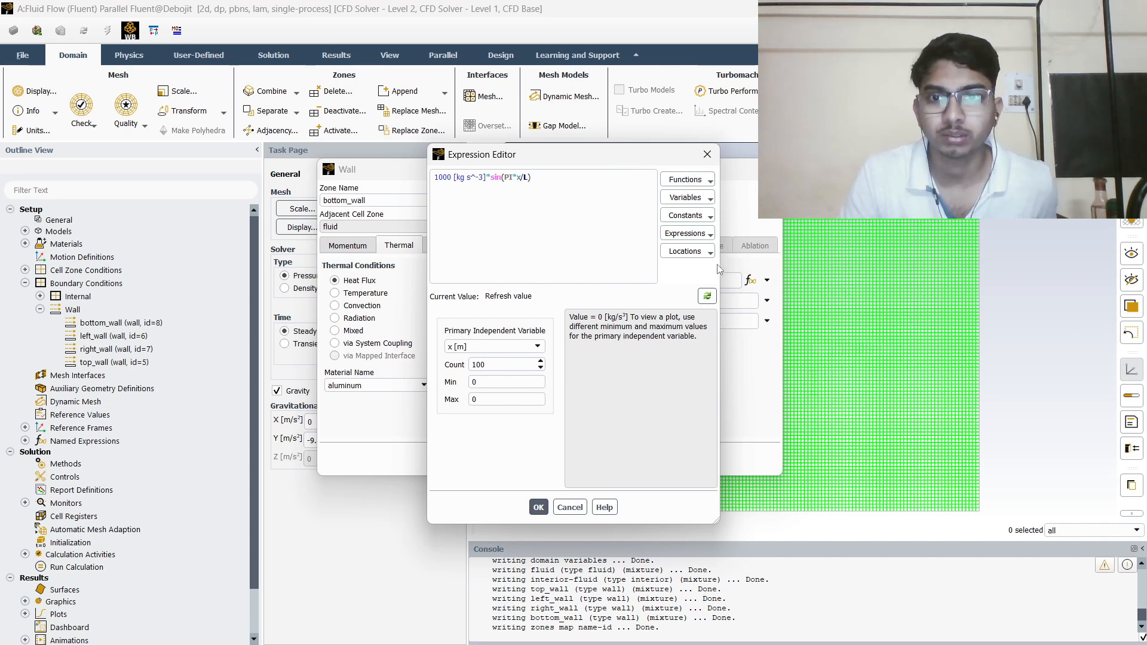
drag(720, 270, 1010, 270)
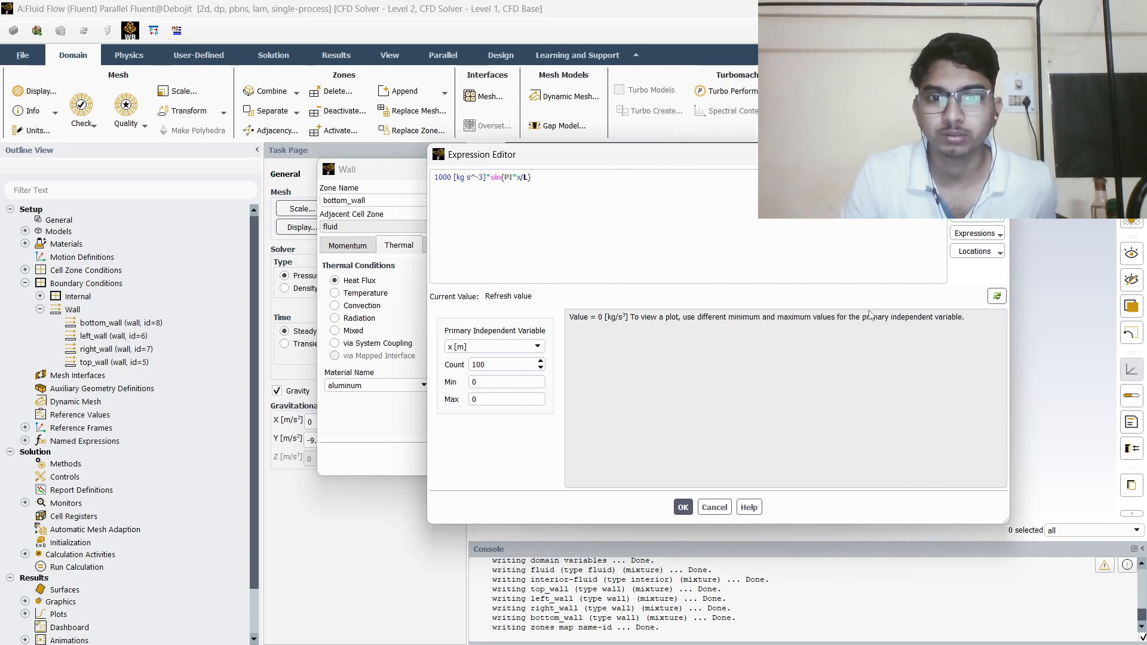
click(506, 382)
key(Tab)
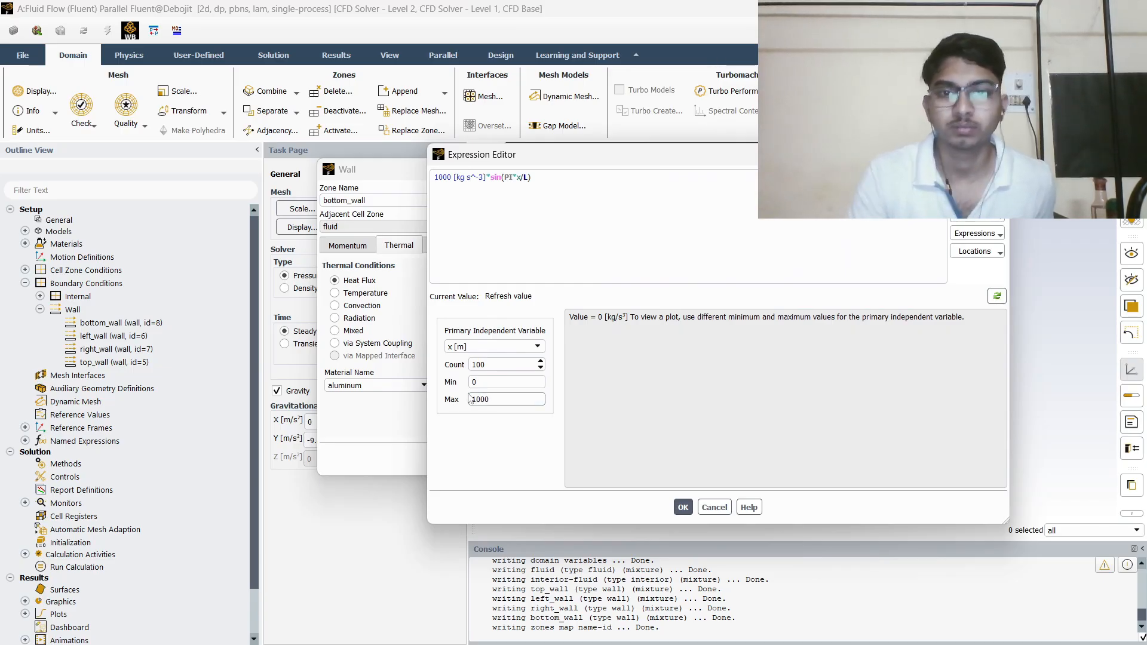
click(997, 297)
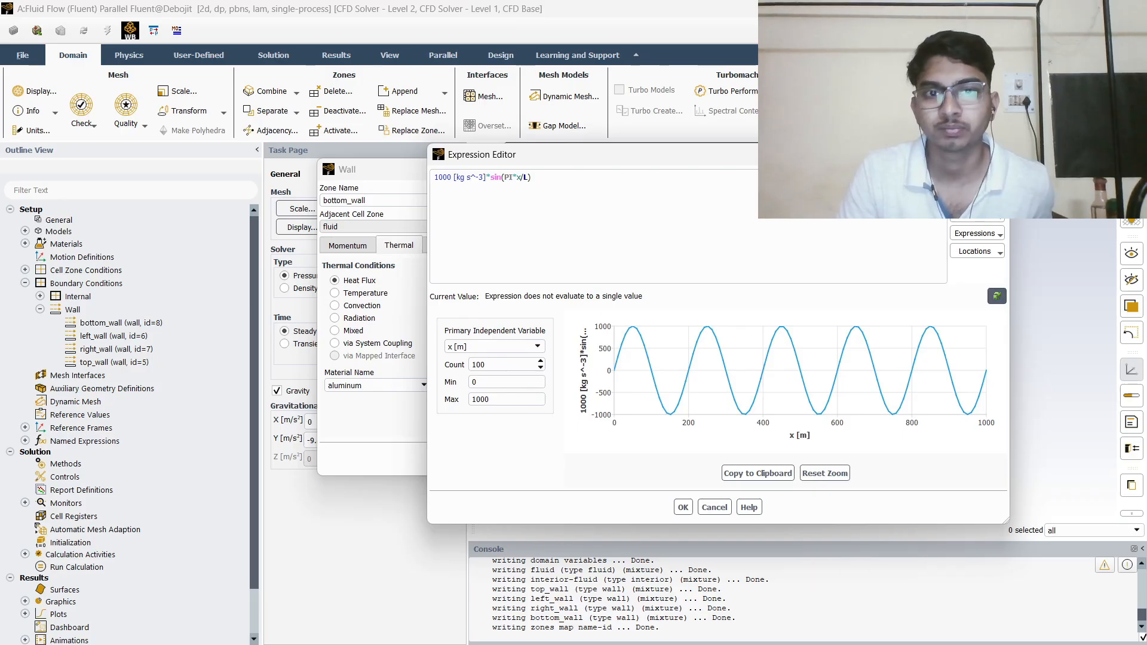
click(684, 507)
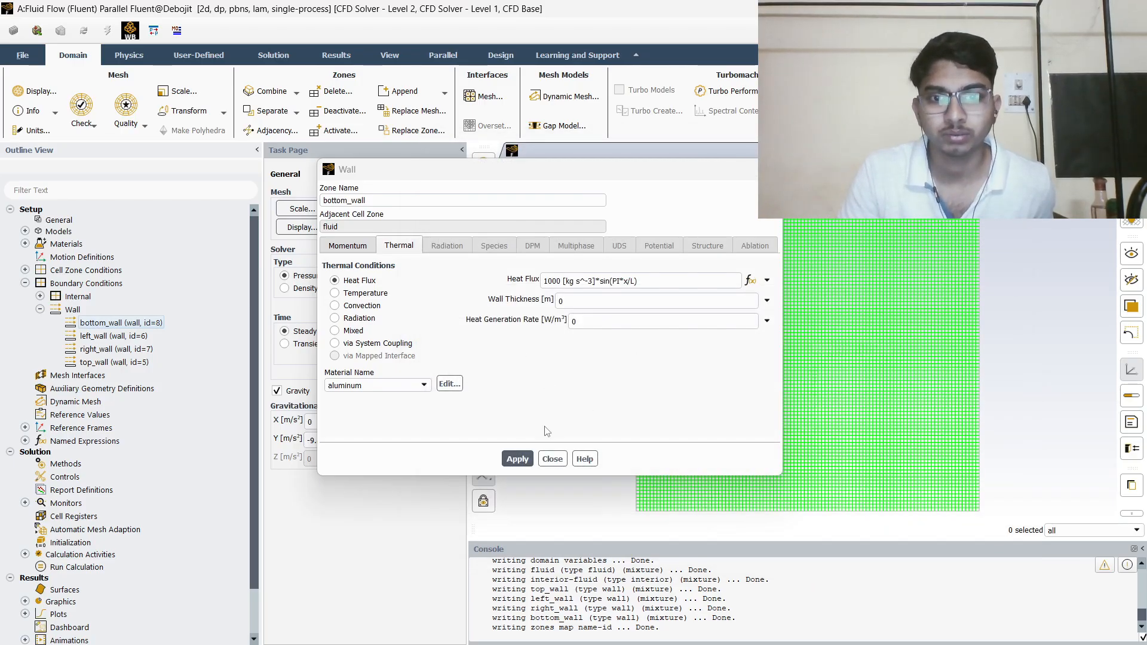
click(513, 455)
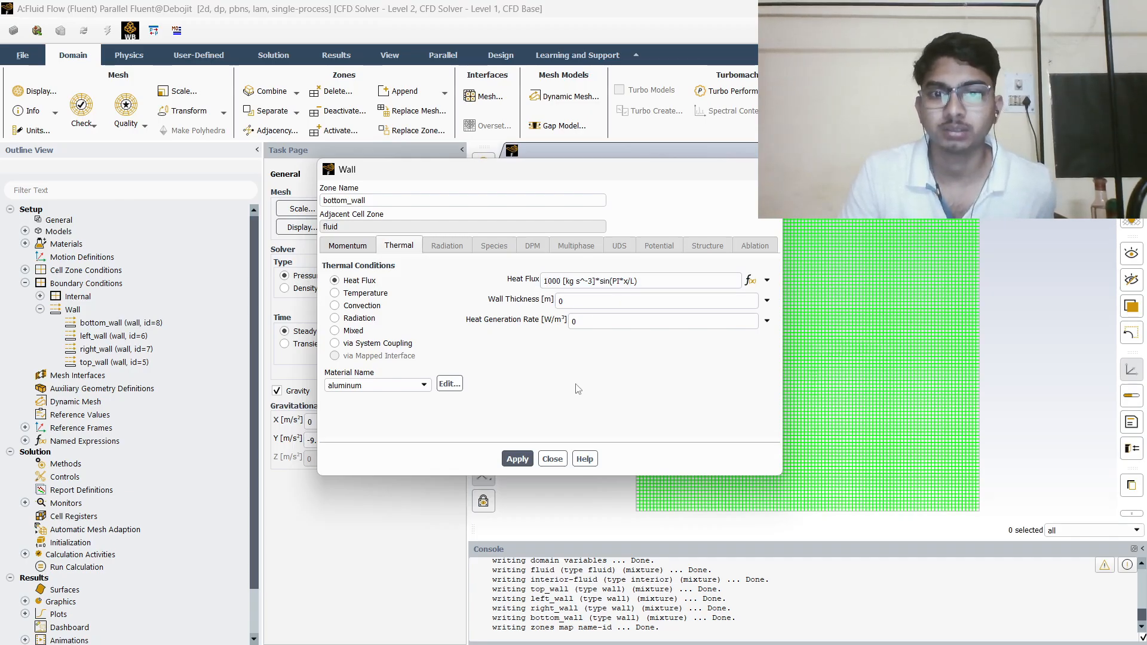
click(552, 458)
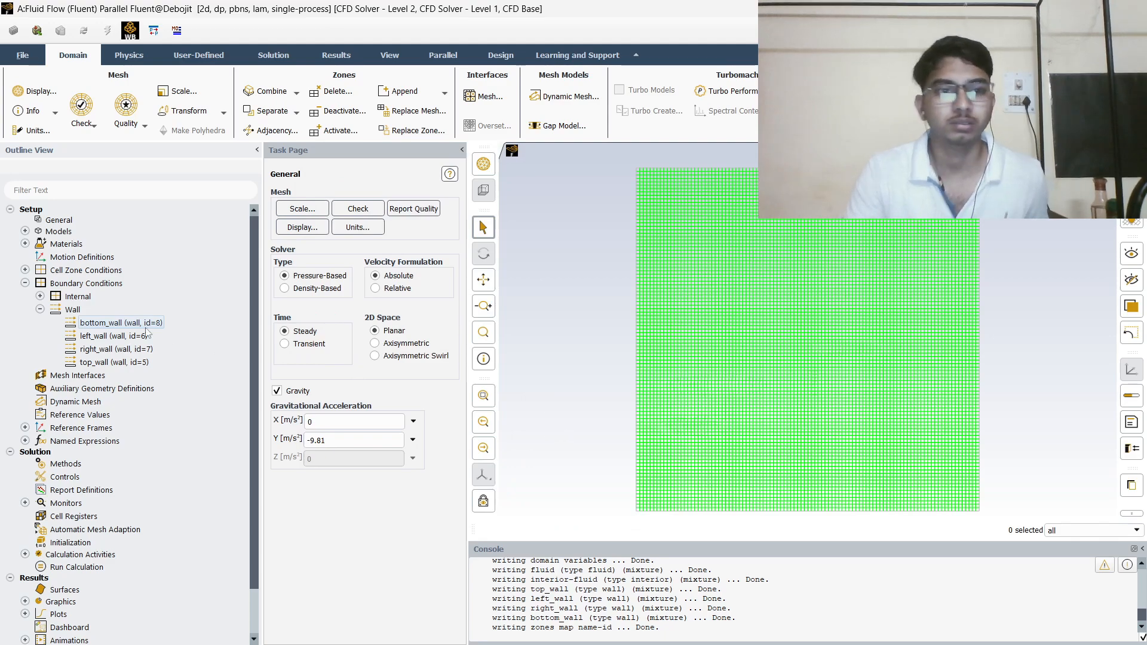
Set the pressure-velocity coupling scheme of the solution methods to SIMPLE.
click(25, 284)
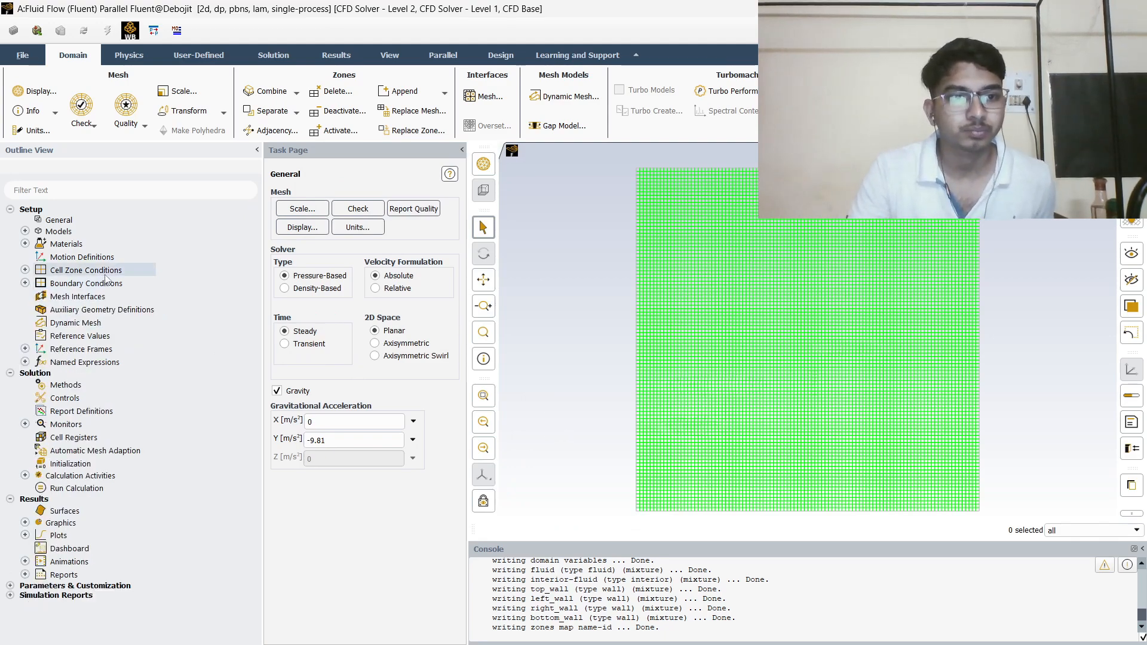
click(60, 388)
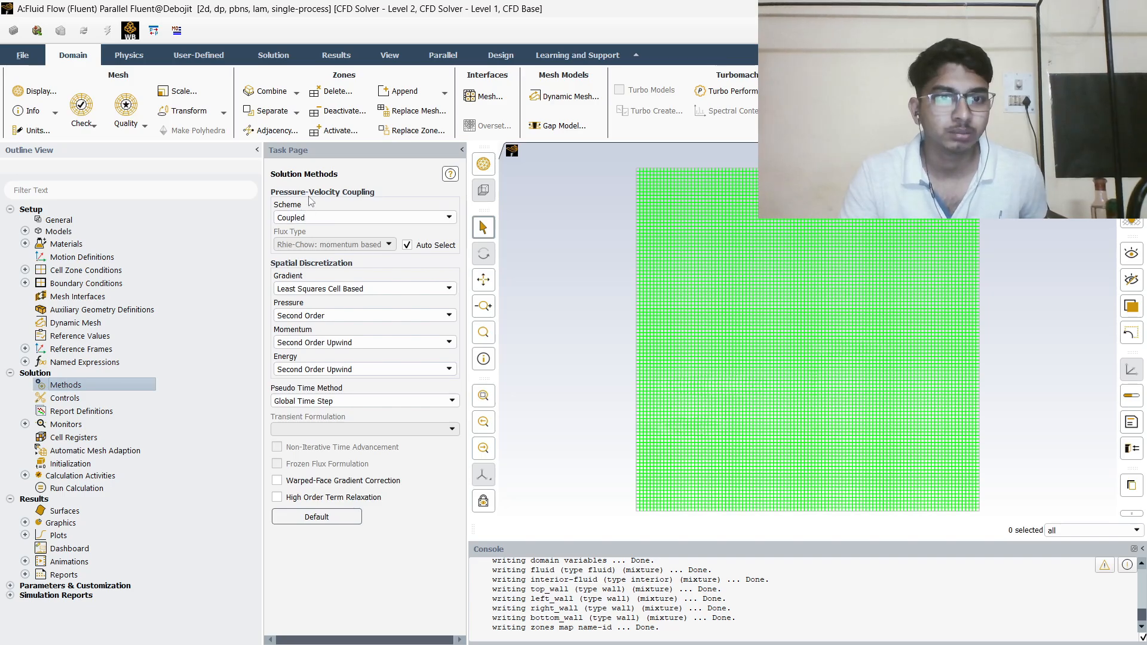
click(296, 220)
click(291, 228)
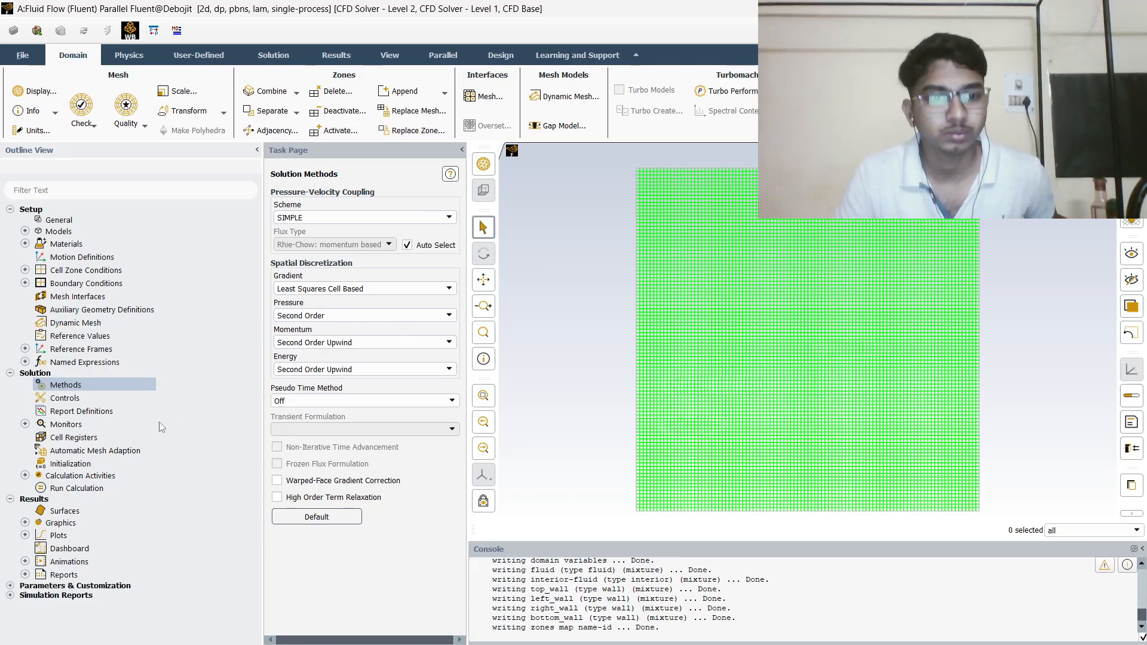
Initialize the solution with Hybrid Initialization and set the number of iterations to 1000.
click(72, 465)
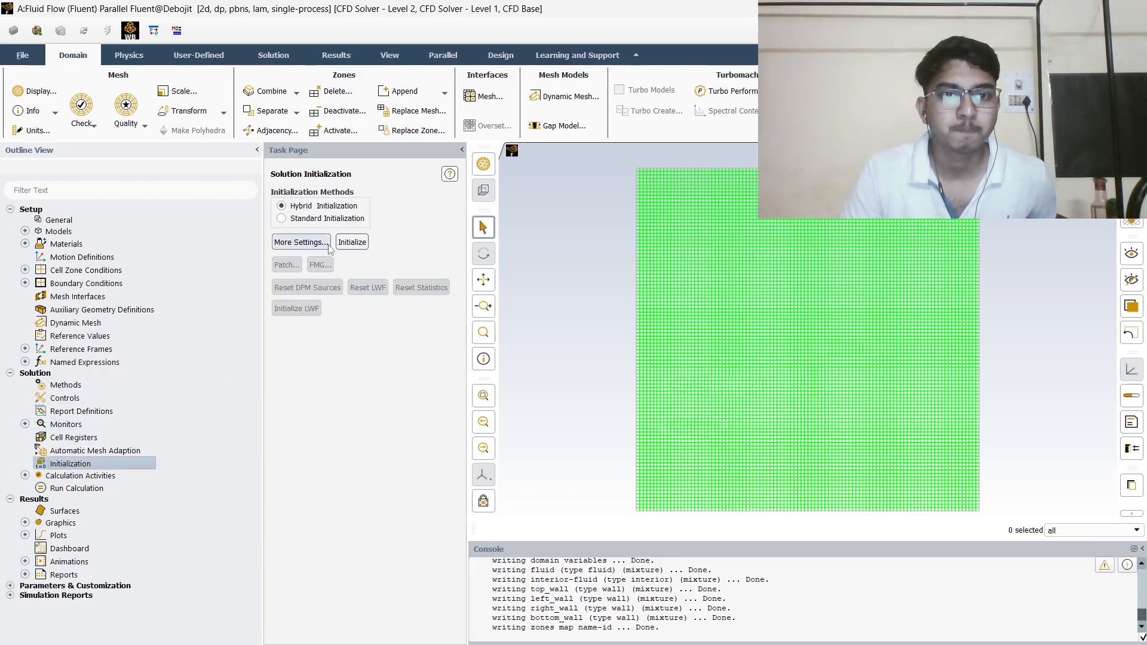
click(352, 242)
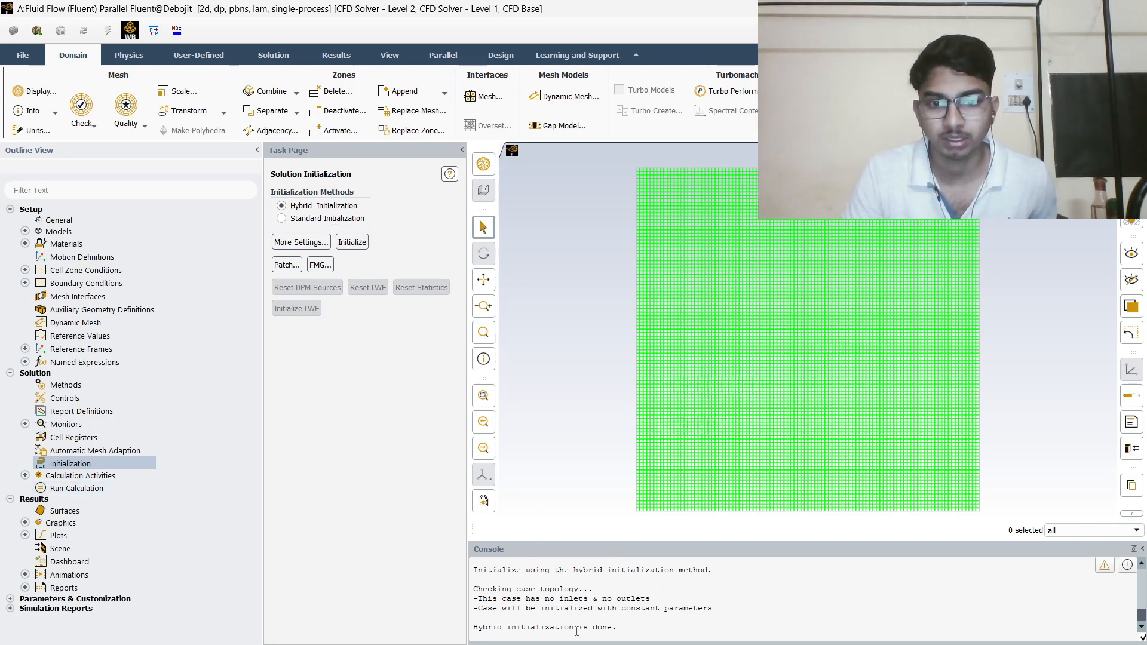
click(52, 490)
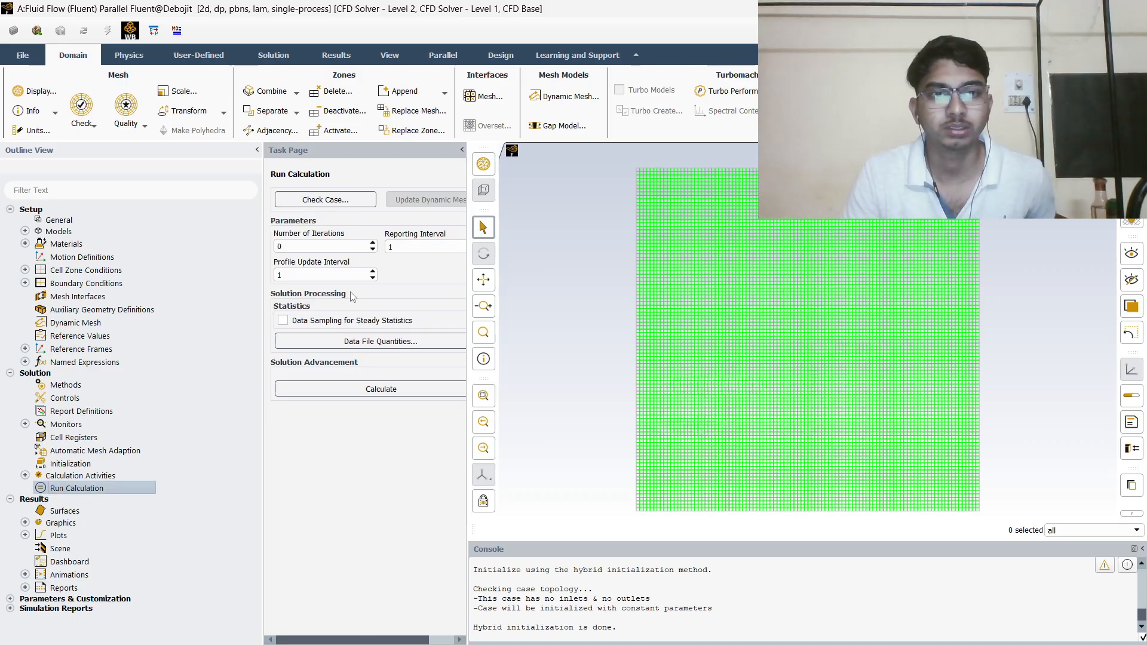
double_click(338, 244)
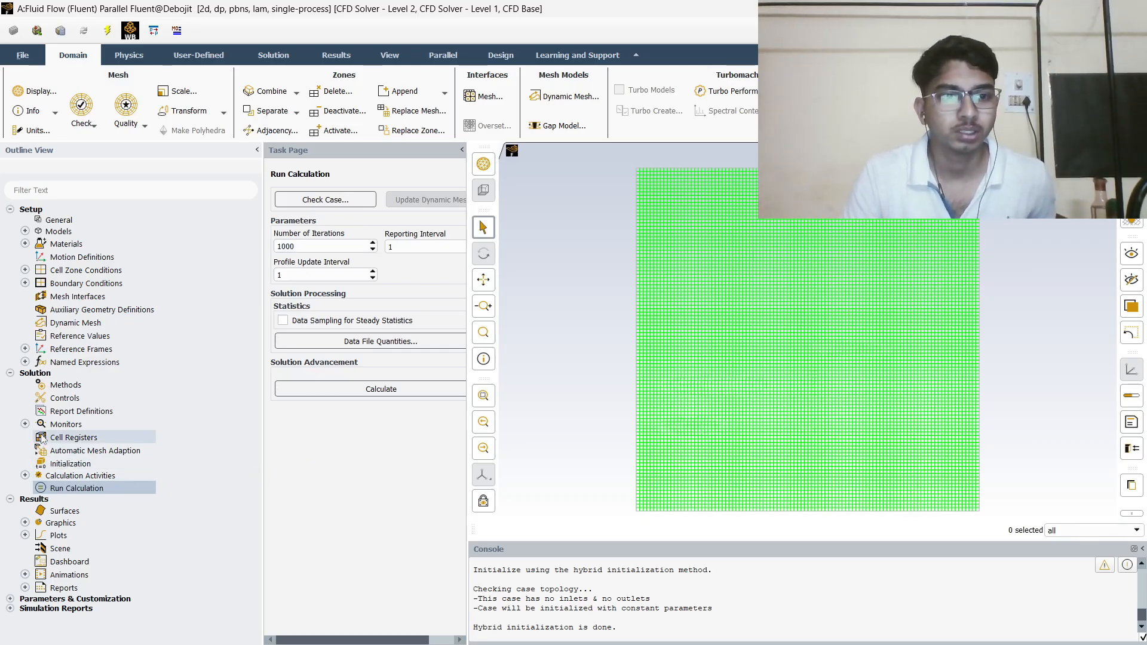
Review the convergence criteria of the residual monitors and close their settings.
click(25, 424)
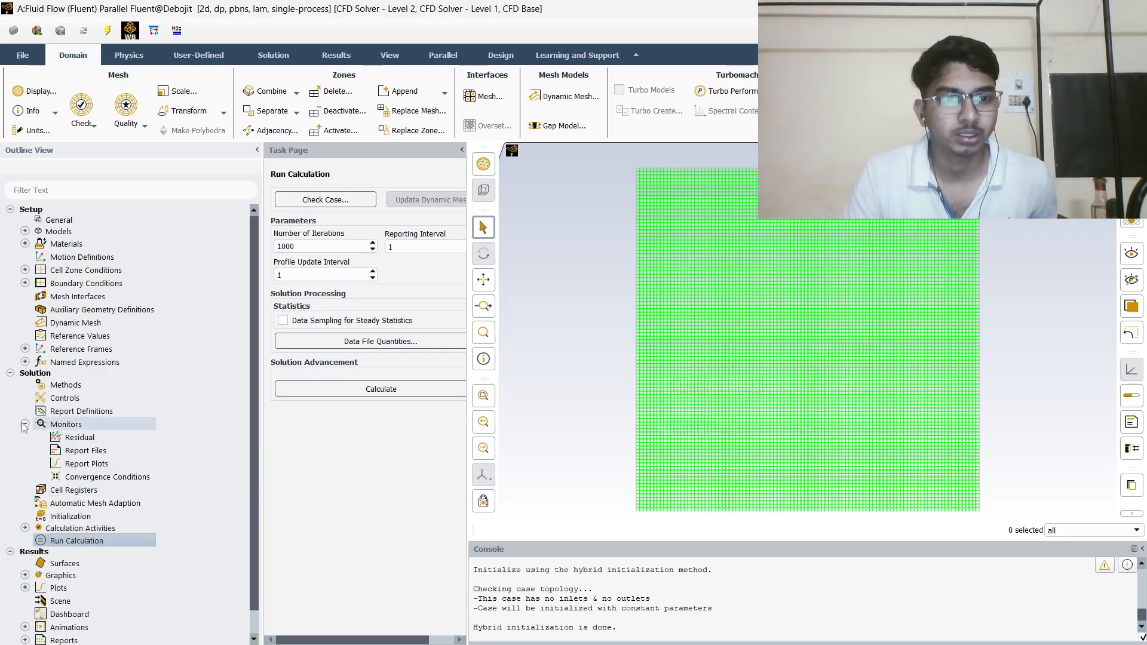
click(70, 438)
double_click(70, 438)
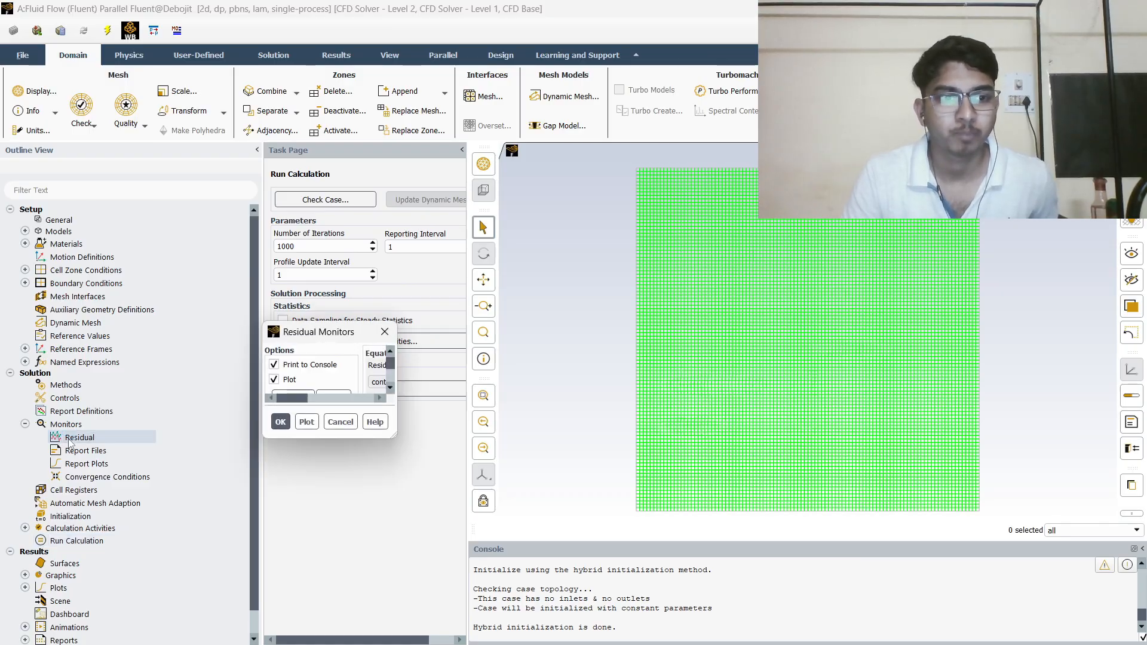
drag(422, 332, 448, 173)
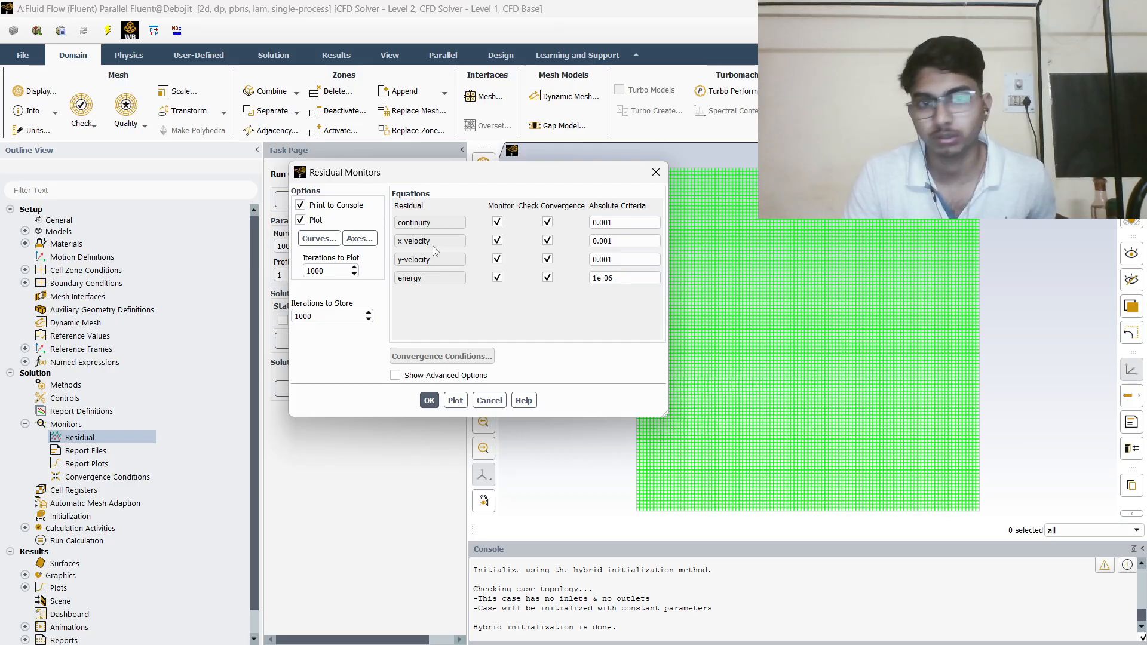
click(665, 181)
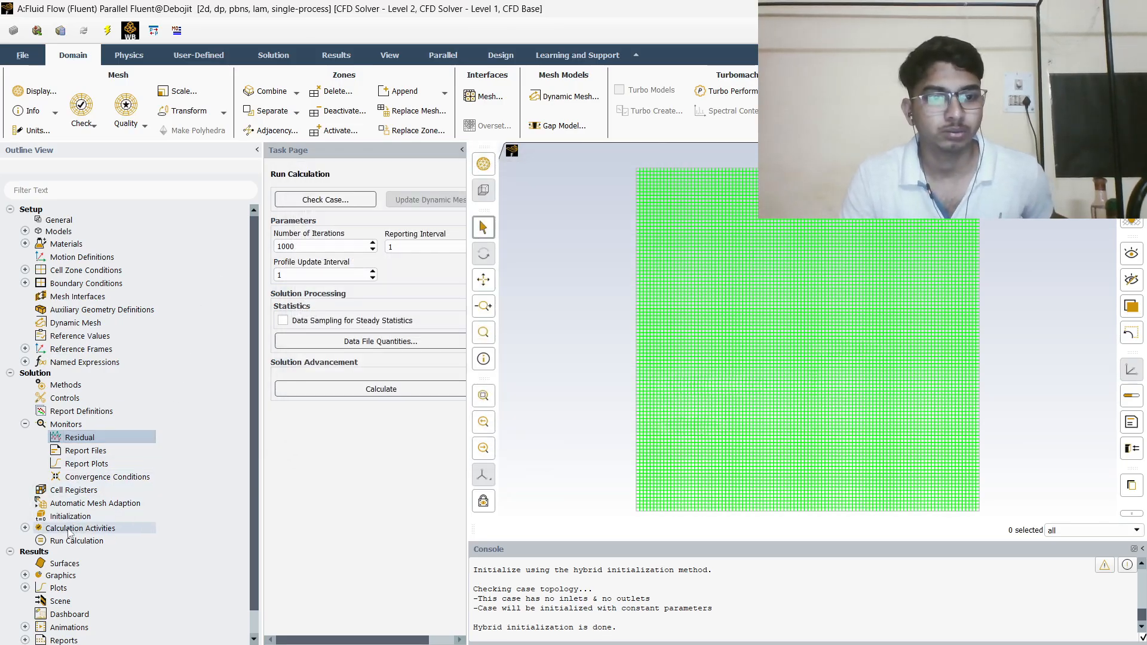
Run the calculation and dismiss the completion notice.
click(417, 388)
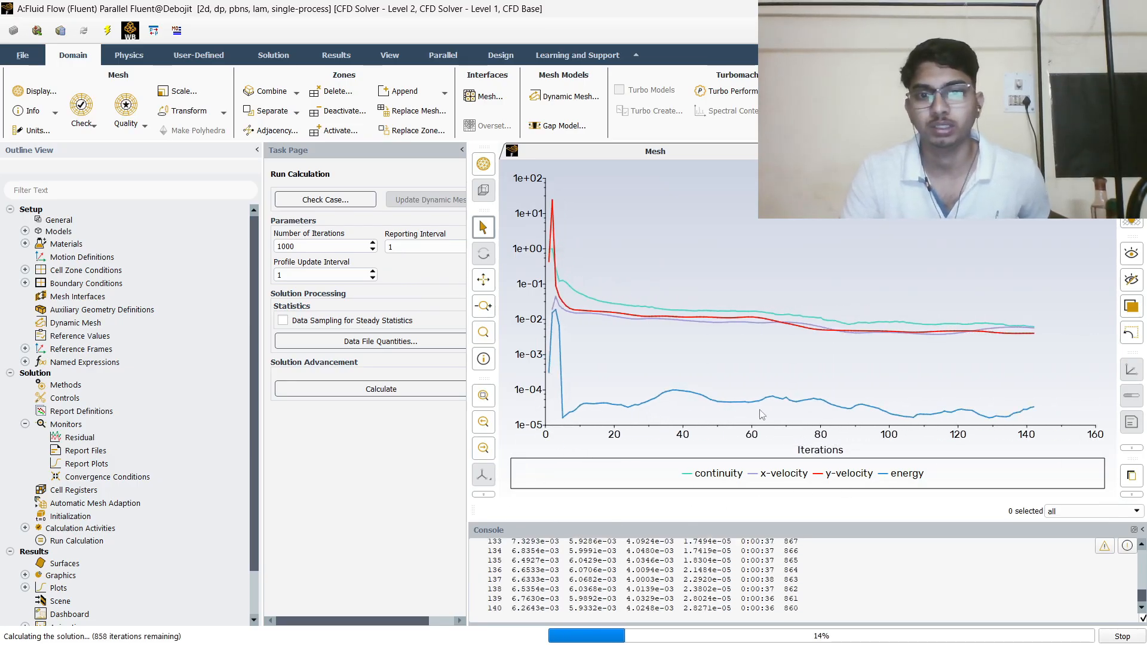
mouse_move(573, 279)
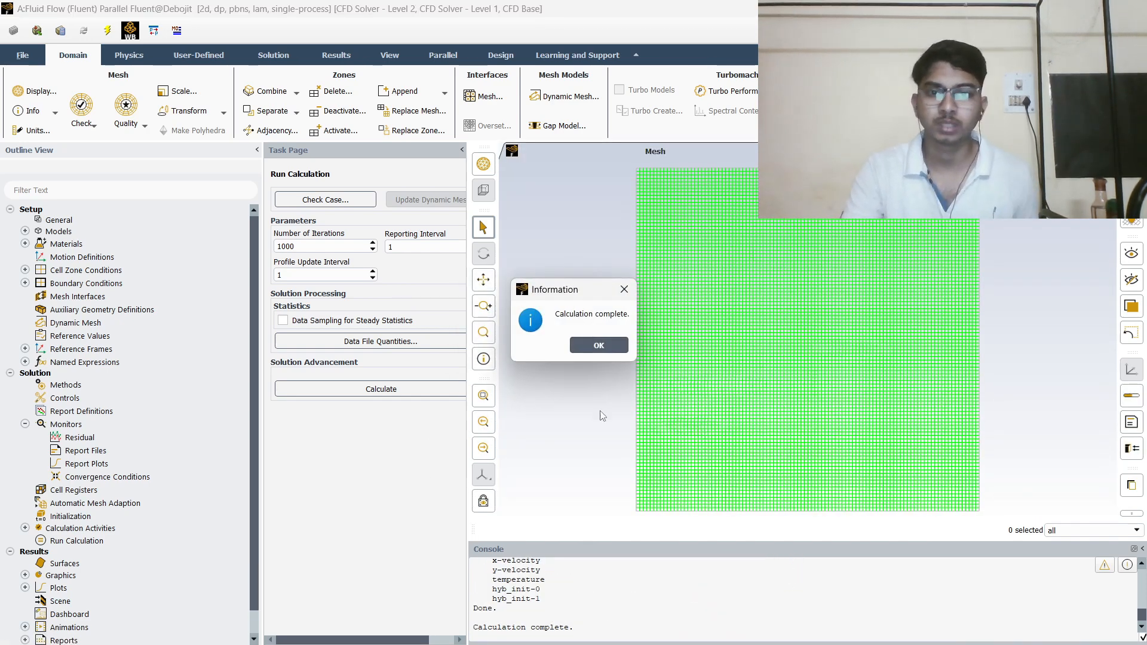
click(593, 346)
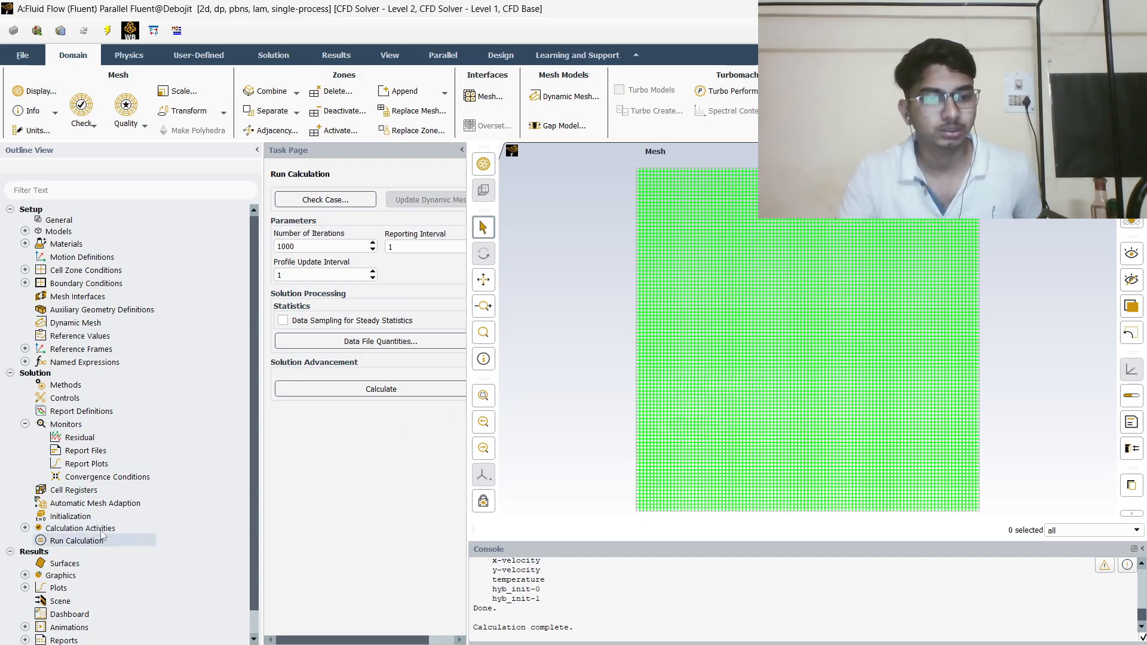
Create and display a filled contour plot of Static Temperature with smooth coloring.
scroll(63, 508, down, 1)
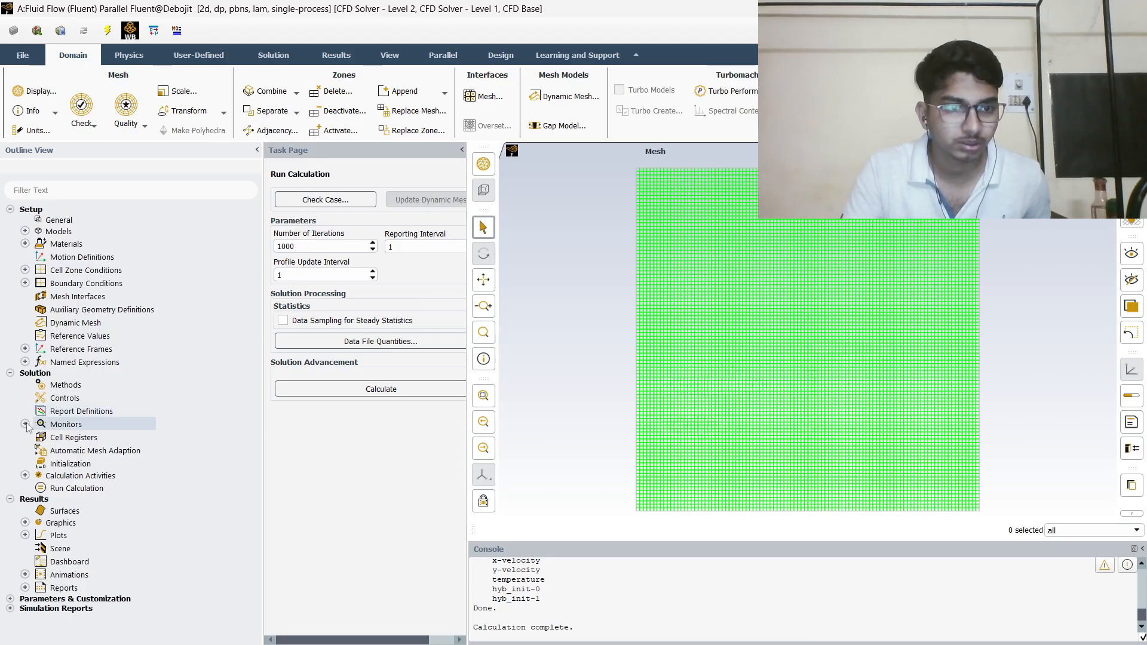
click(10, 373)
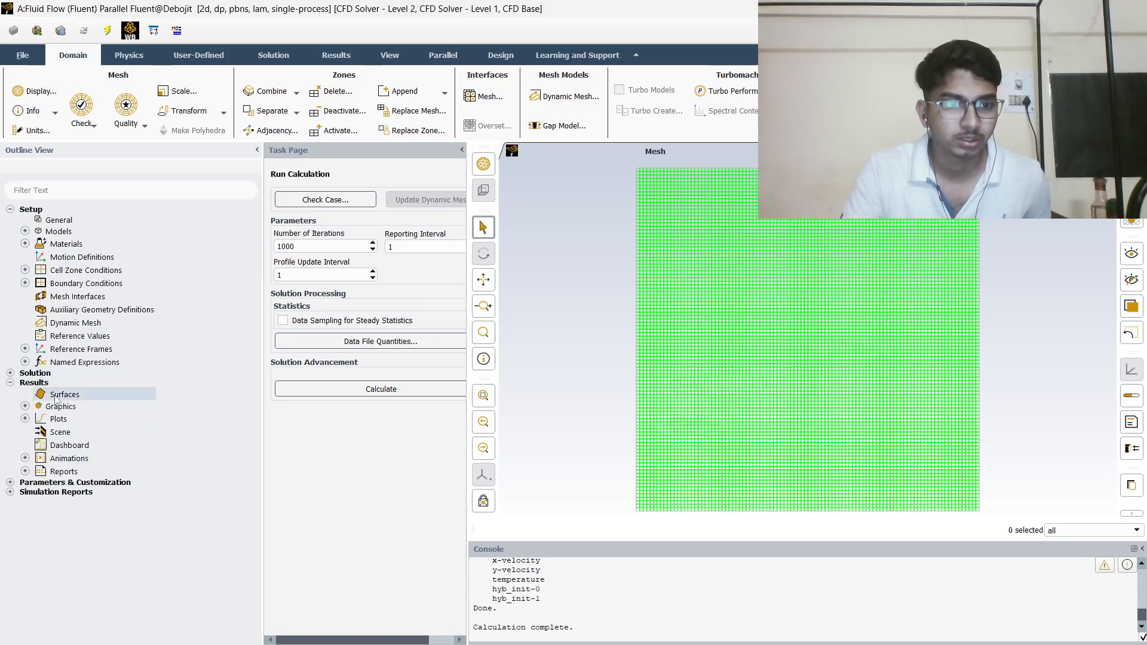
click(24, 407)
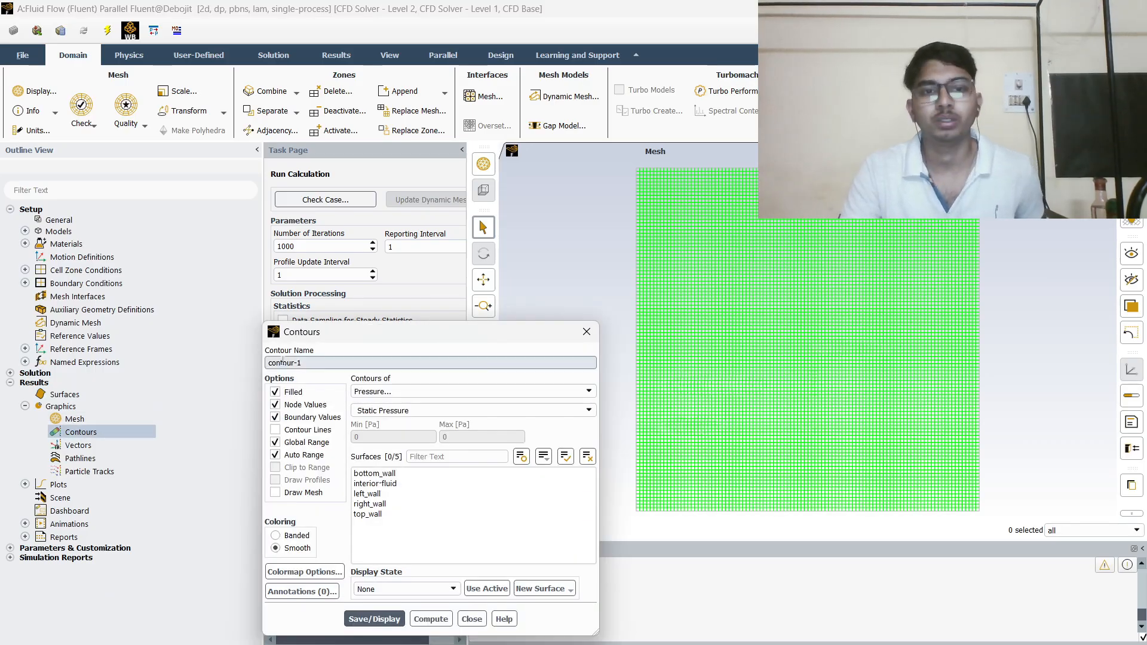
drag(354, 323, 297, 182)
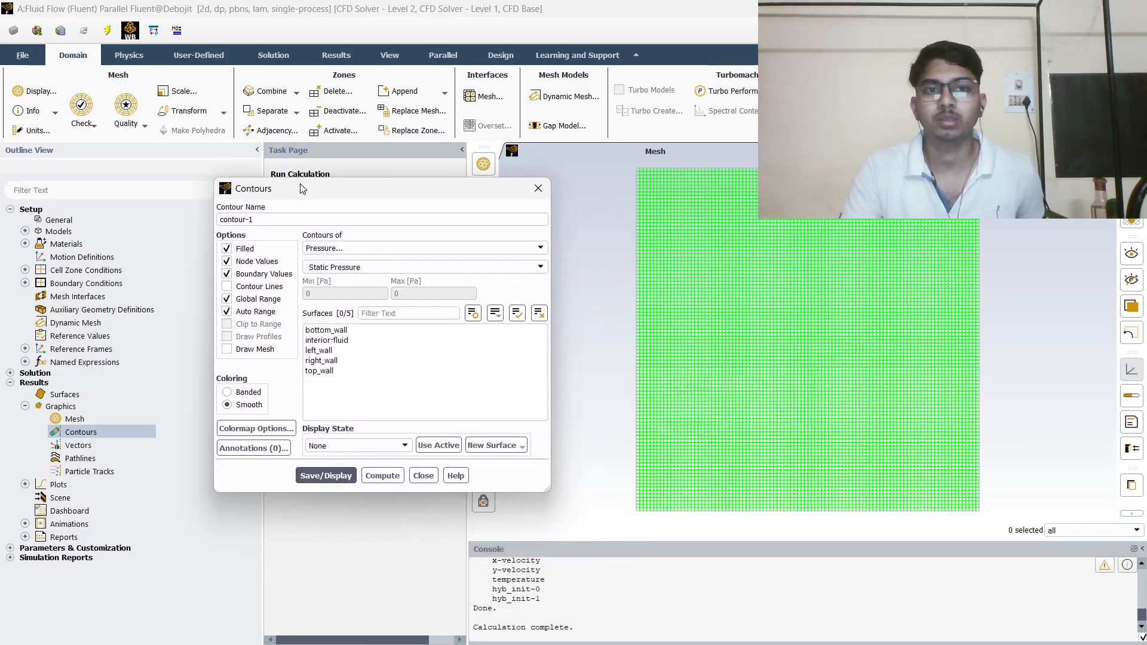
click(333, 244)
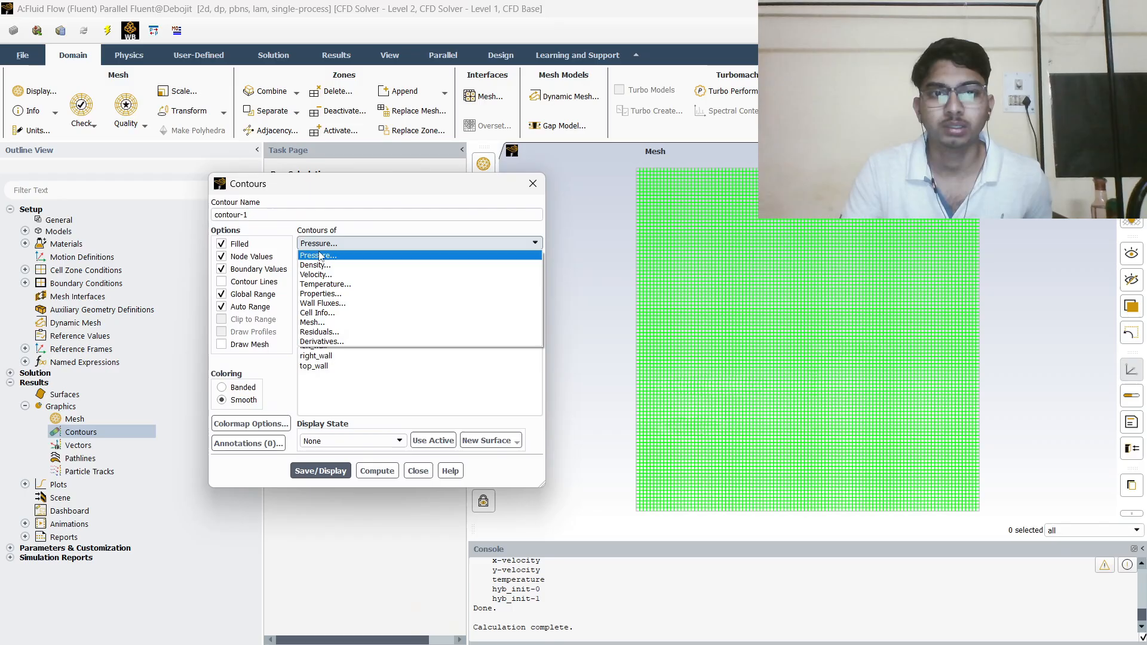
click(332, 288)
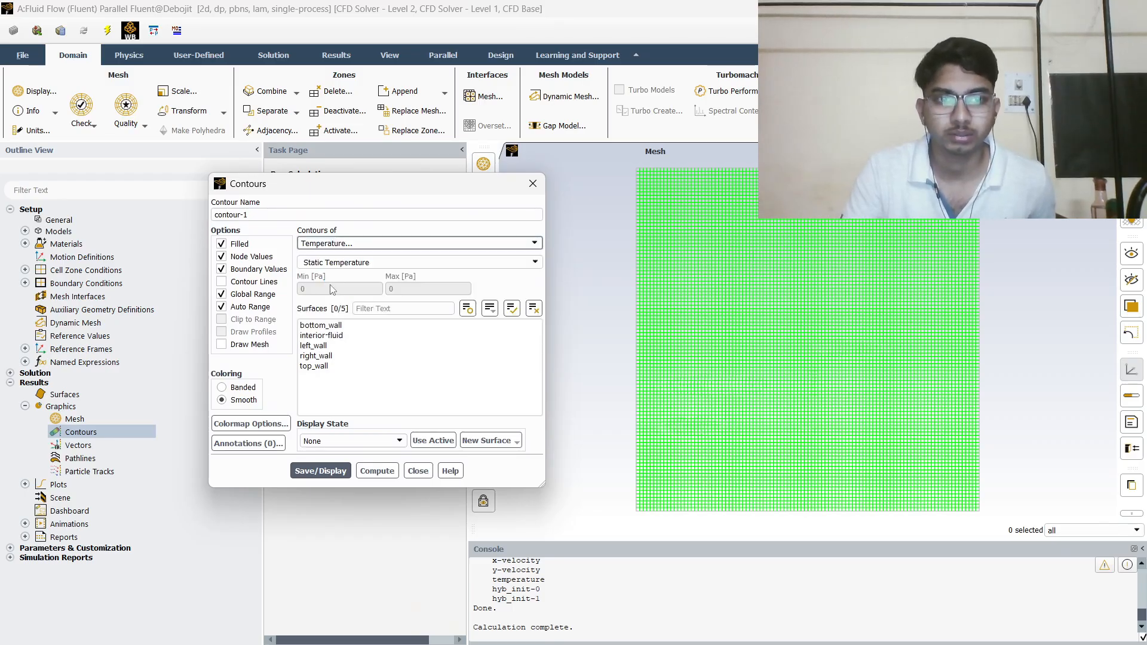
click(320, 471)
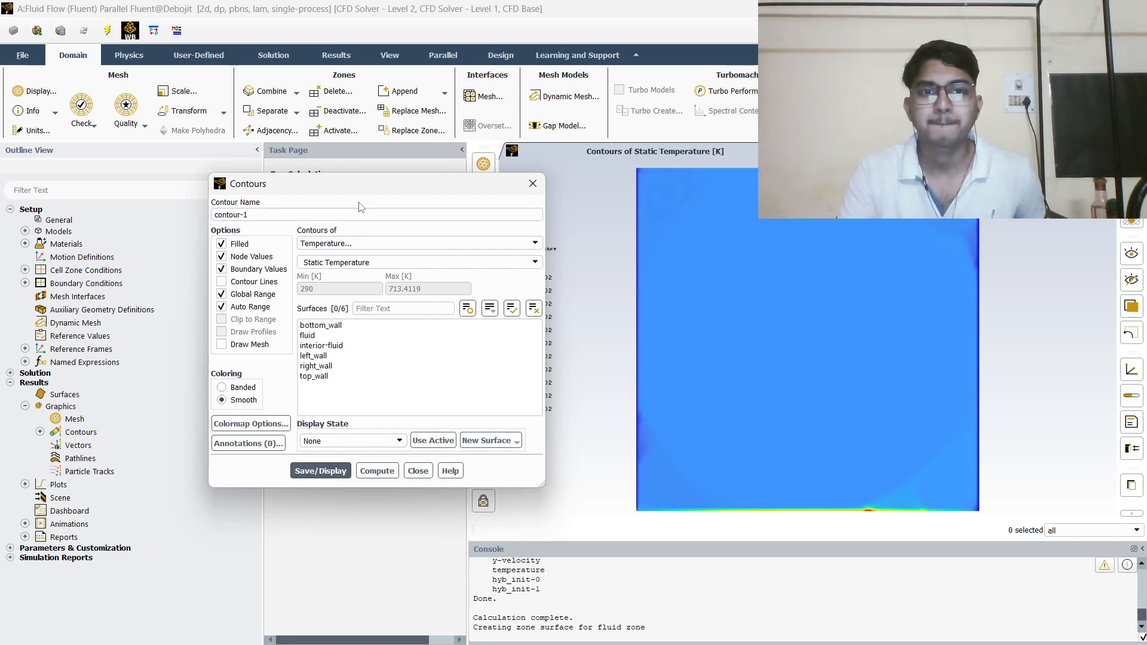
Examine the static temperature contours along the bottom wall, the side walls and across the whole cavity.
drag(356, 178, 224, 166)
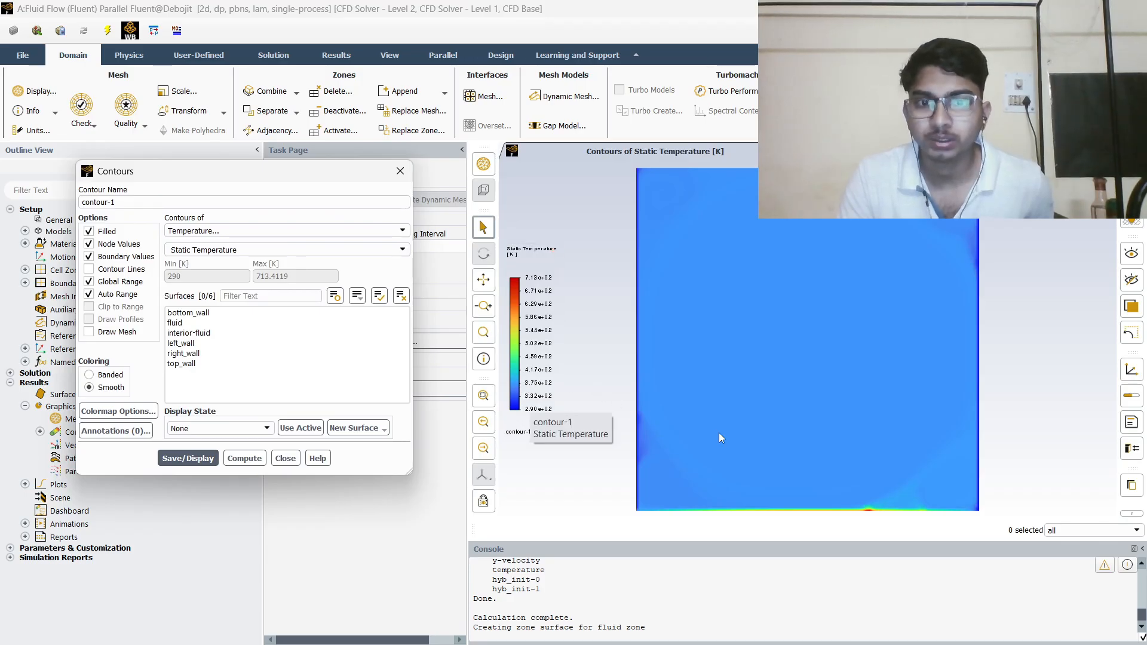
scroll(746, 463, up, 1)
scroll(755, 479, up, 2)
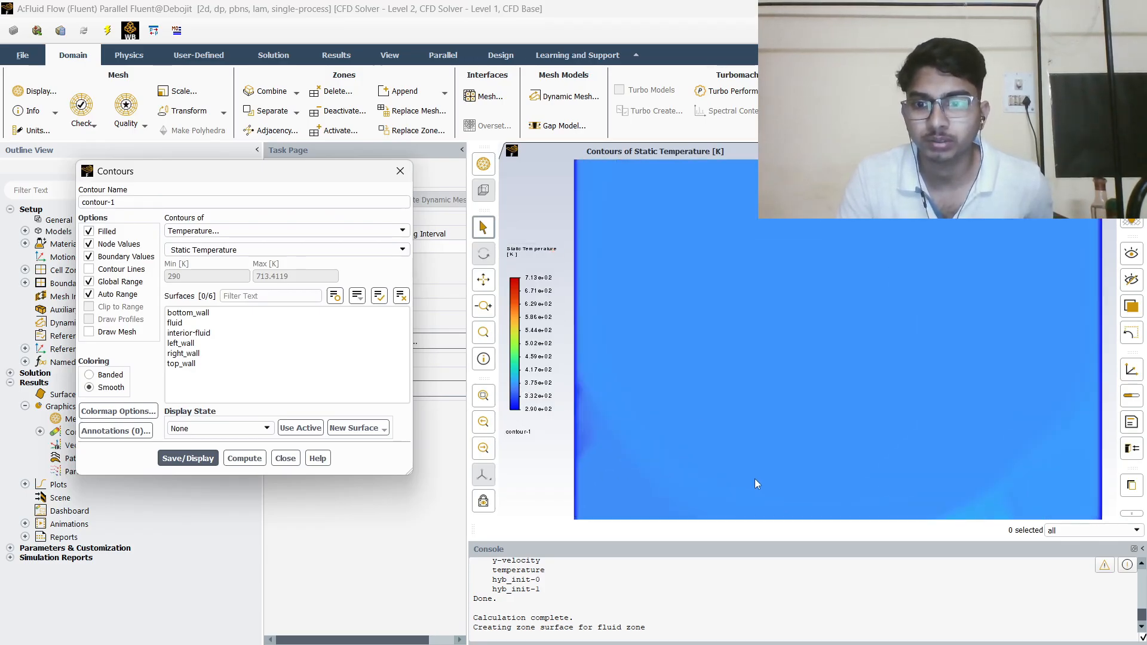
middle_drag(755, 468, 732, 349)
scroll(823, 392, up, 1)
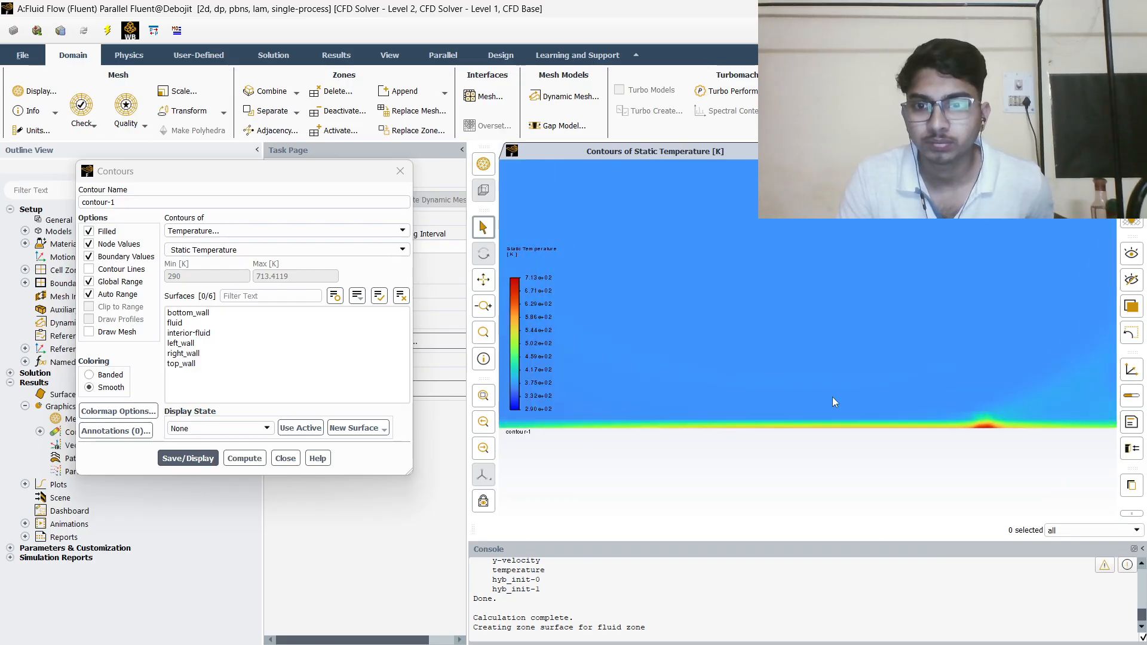
scroll(833, 398, up, 1)
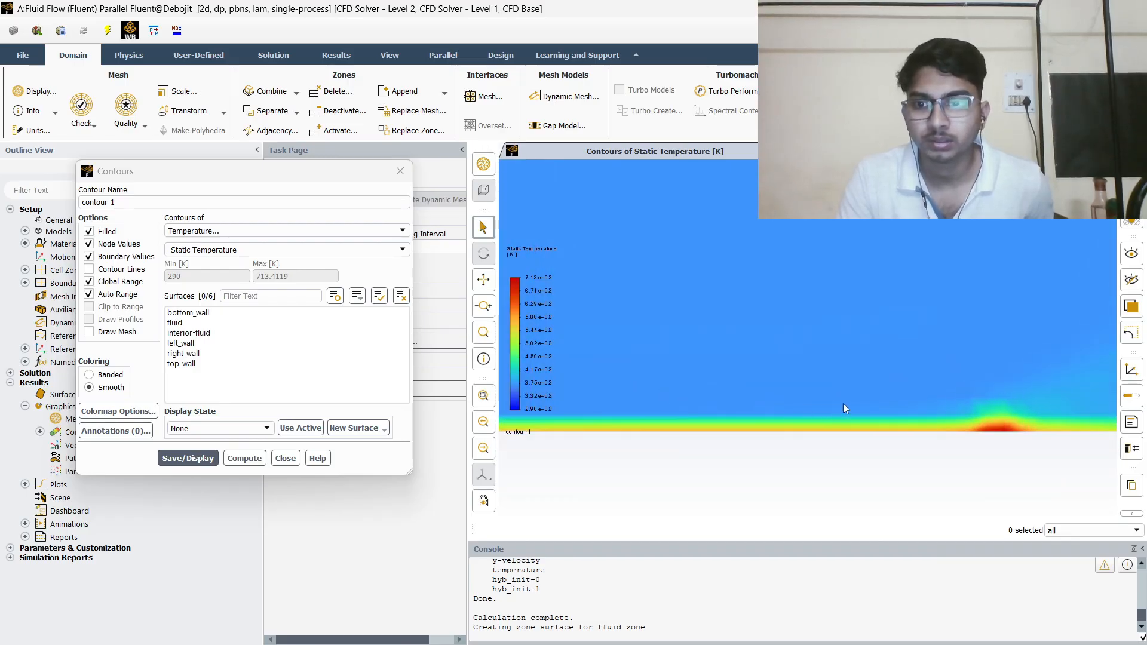
scroll(863, 402, down, 5)
scroll(863, 402, down, 2)
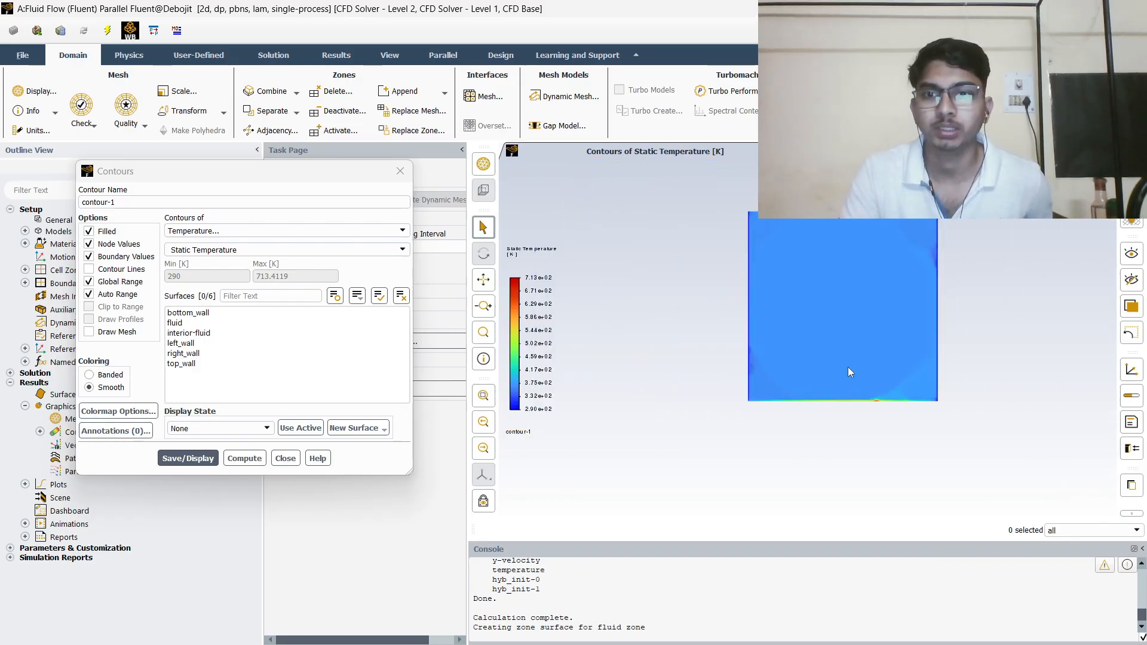
middle_drag(842, 365, 835, 416)
scroll(835, 317, down, 3)
scroll(834, 317, up, 2)
scroll(834, 317, up, 3)
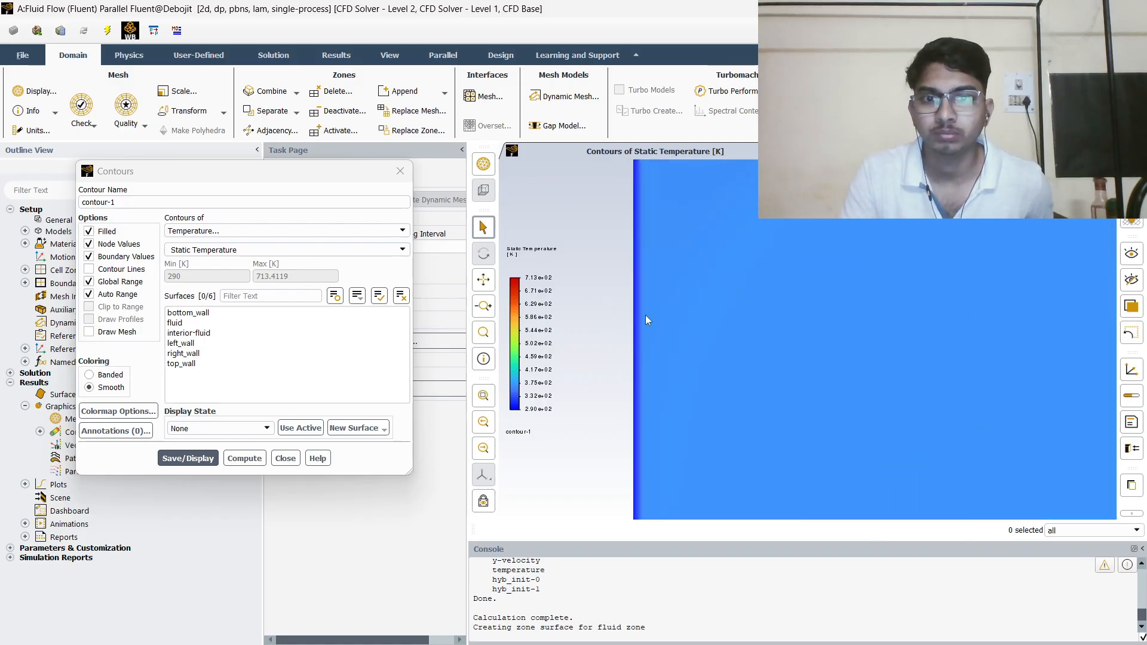
scroll(763, 328, up, 3)
scroll(775, 324, down, 7)
middle_drag(764, 317, 616, 308)
scroll(769, 306, down, 3)
scroll(769, 306, up, 2)
middle_drag(812, 342, 811, 321)
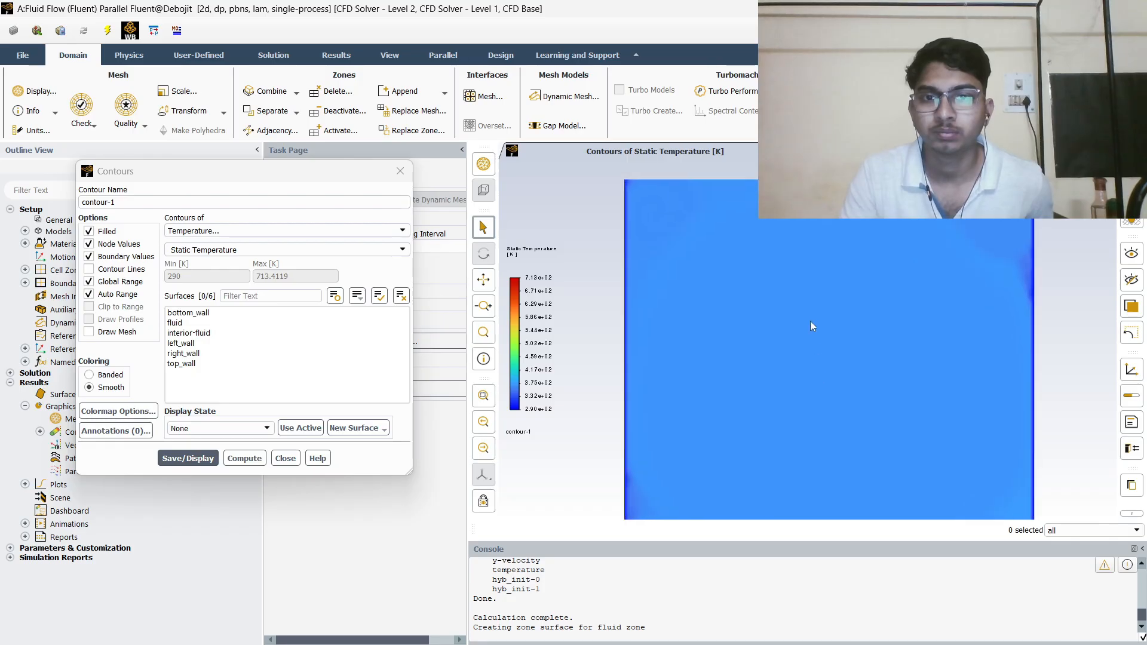
scroll(803, 258, down, 2)
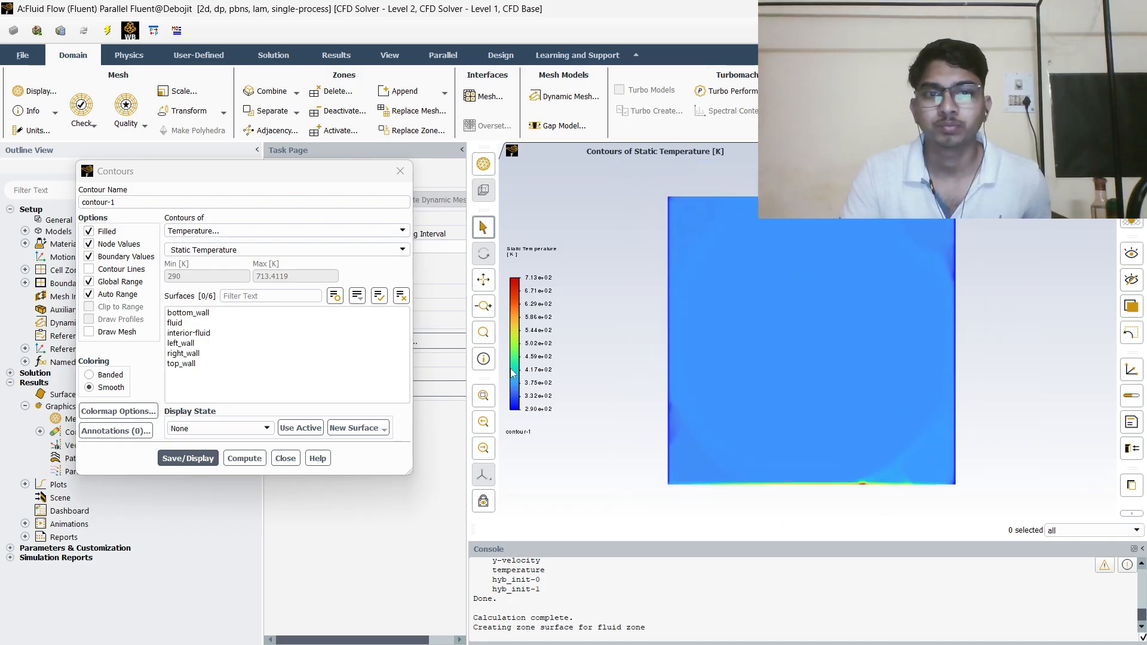
Switch the contour plot to Velocity Magnitude, display it and close the contour settings.
click(245, 232)
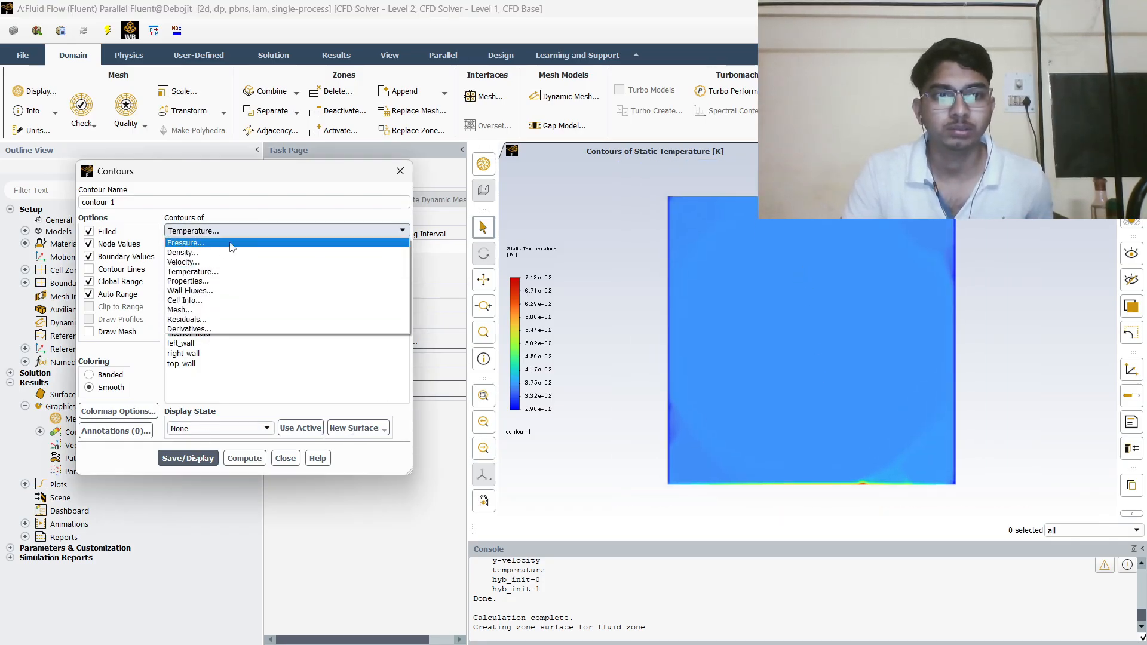
click(212, 262)
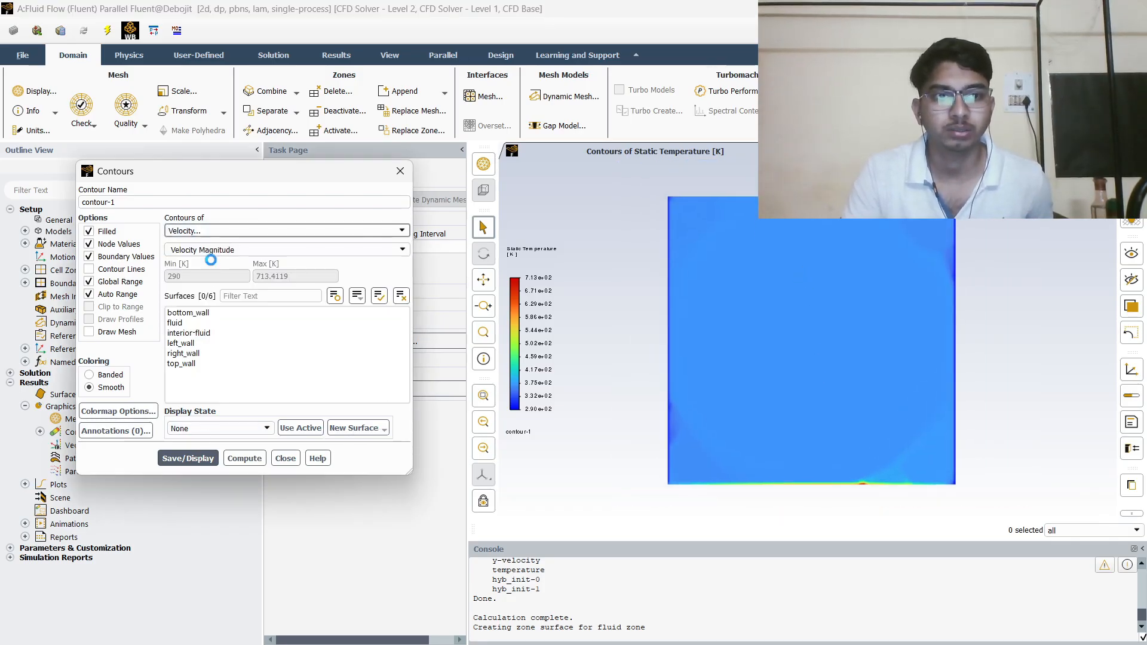
click(197, 459)
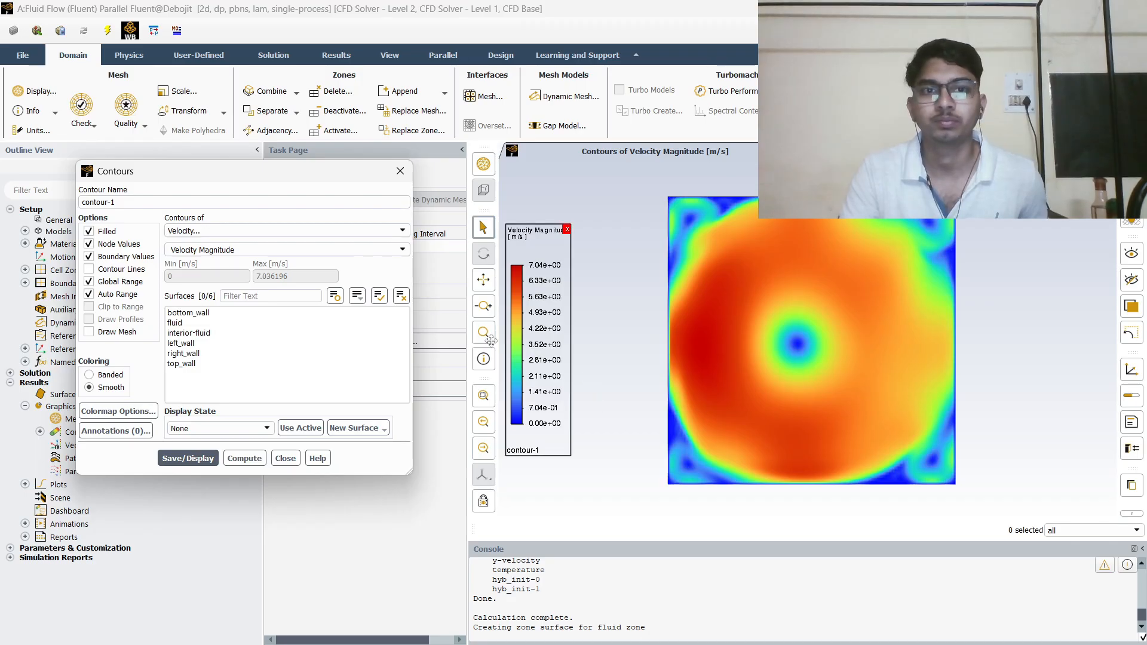
click(884, 152)
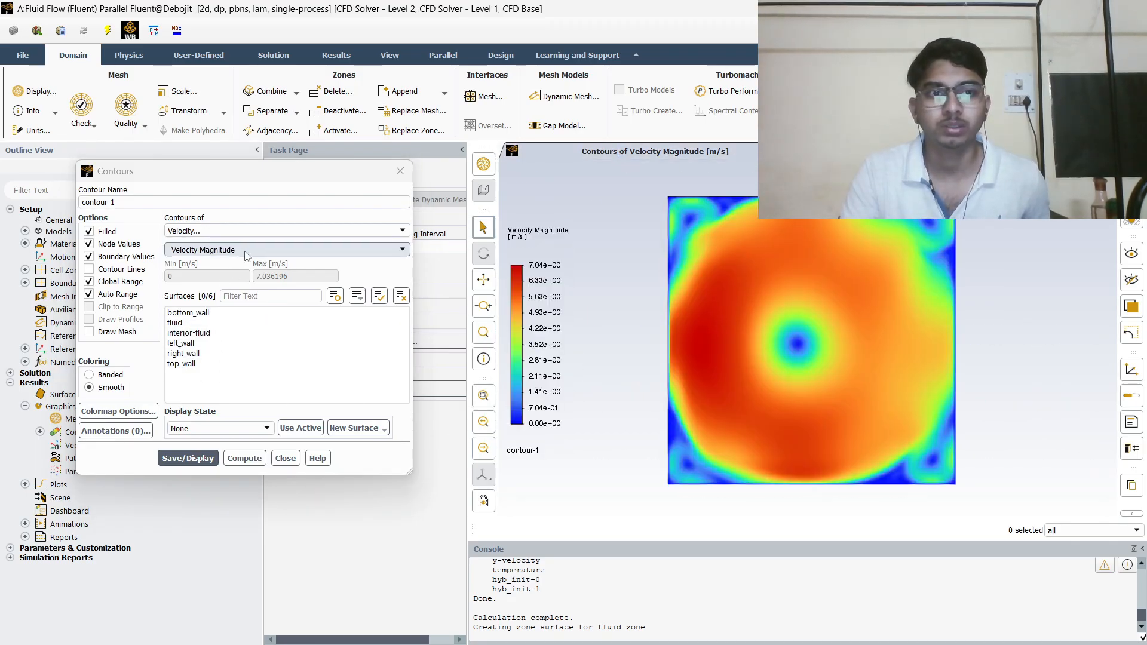
click(285, 227)
click(285, 226)
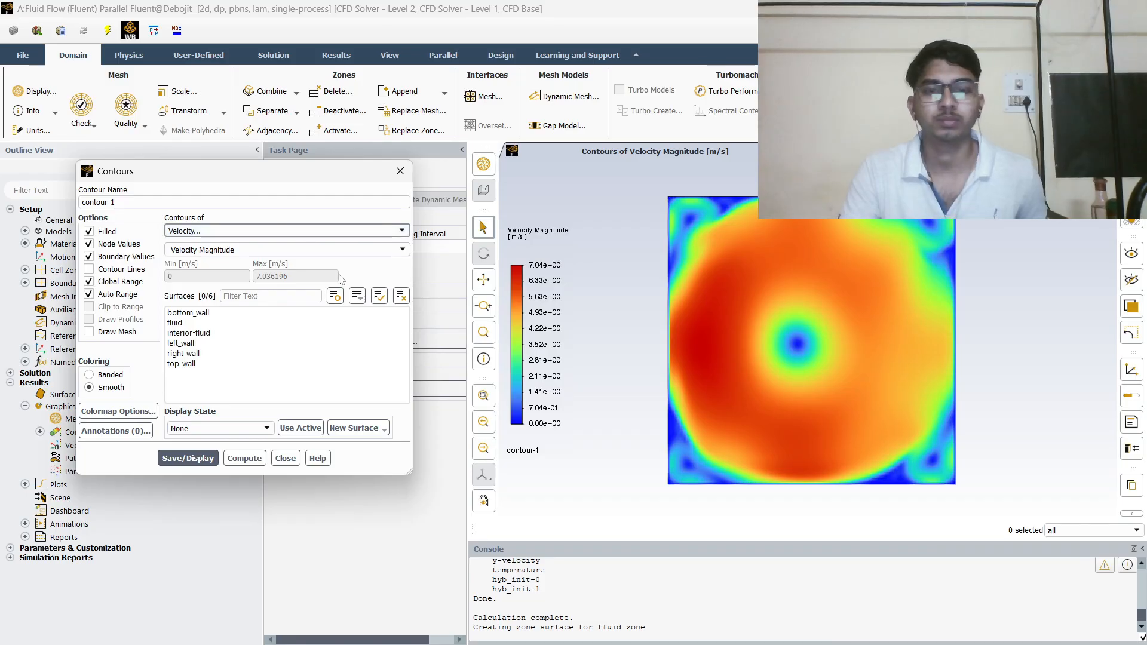
click(400, 171)
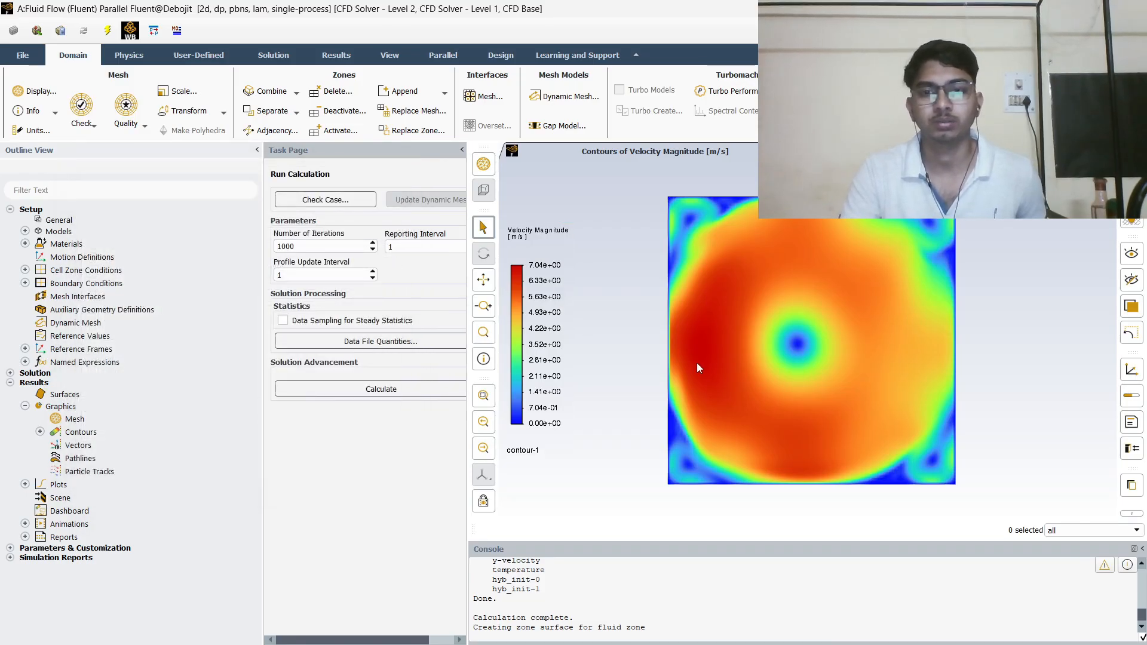